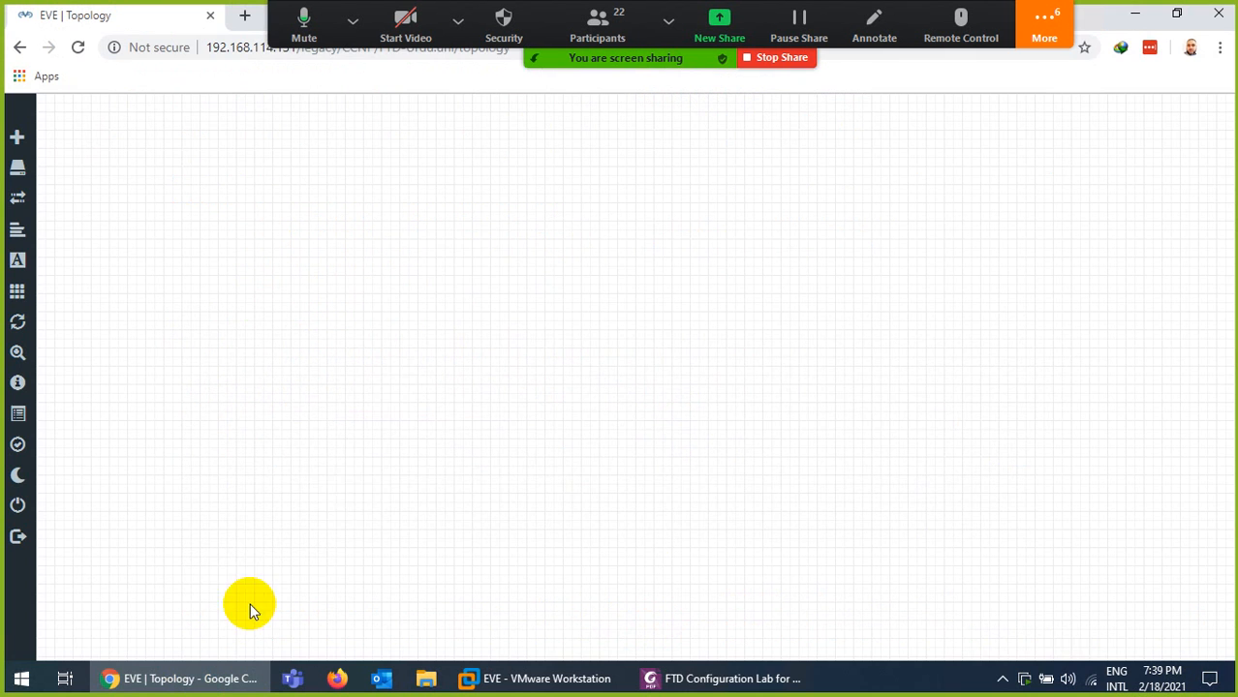
Add one Cisco FirePower 6 node with image firepower6-FTD-6.2.3-83 and the Firewall3.png icon to the empty topology
right_click(507, 269)
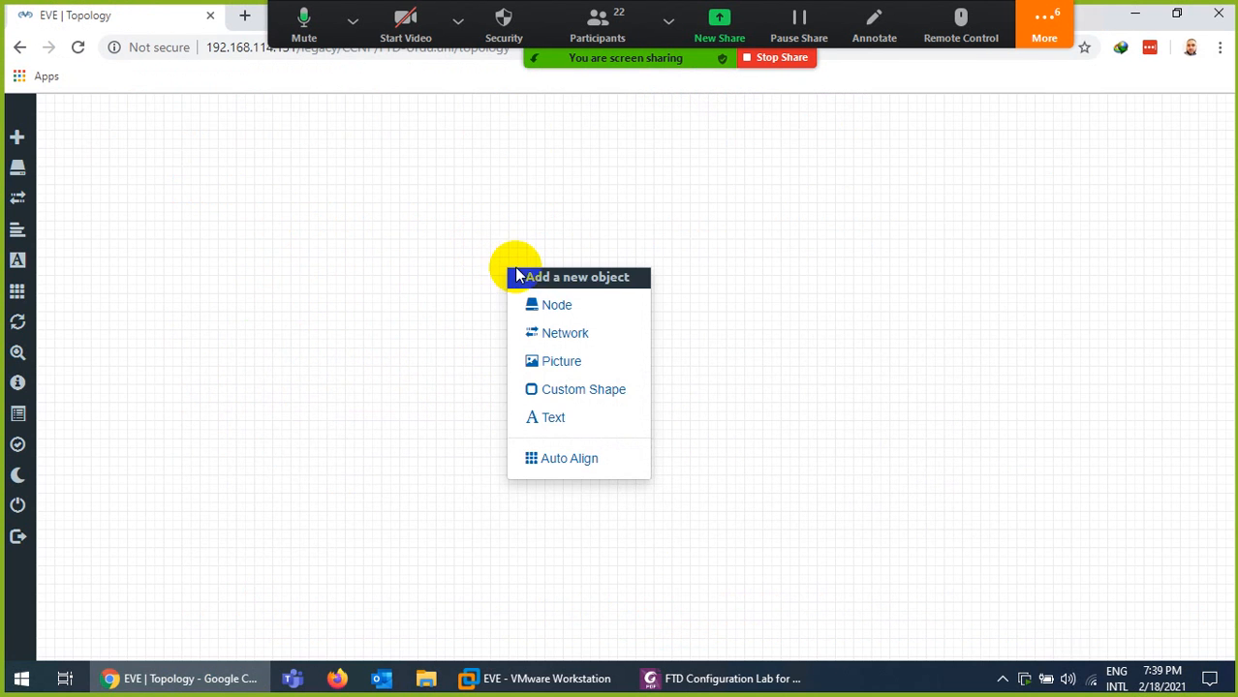
left_click(545, 308)
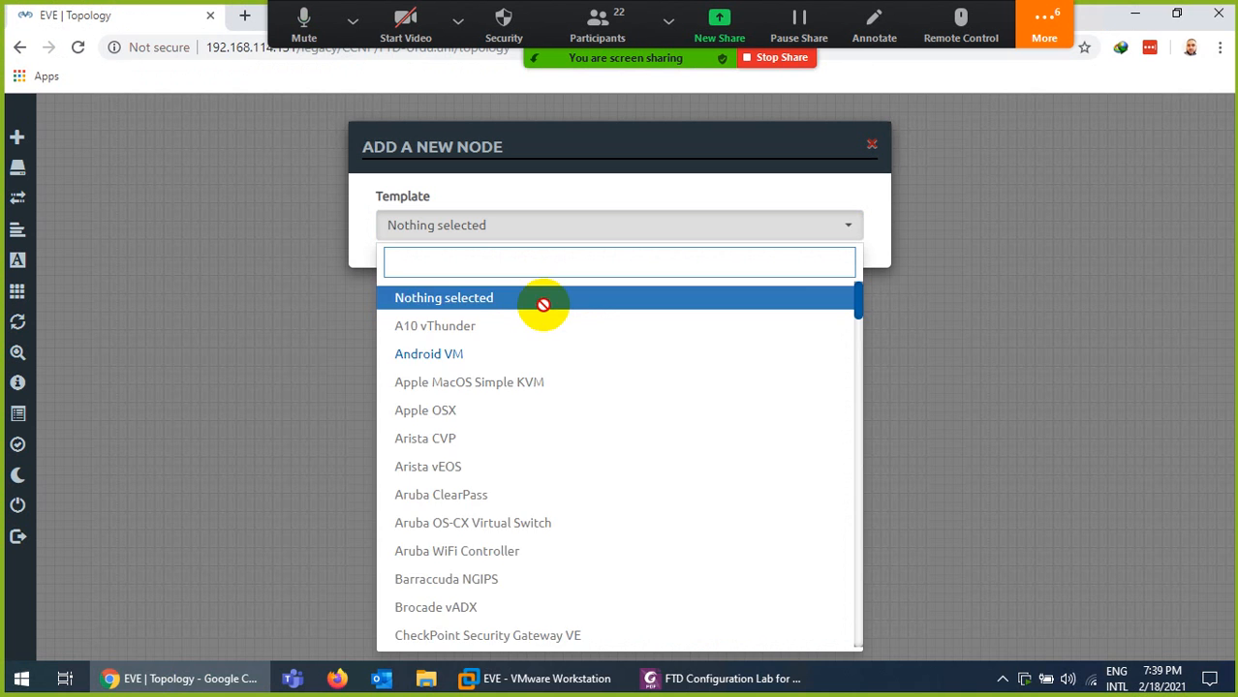
type("fi")
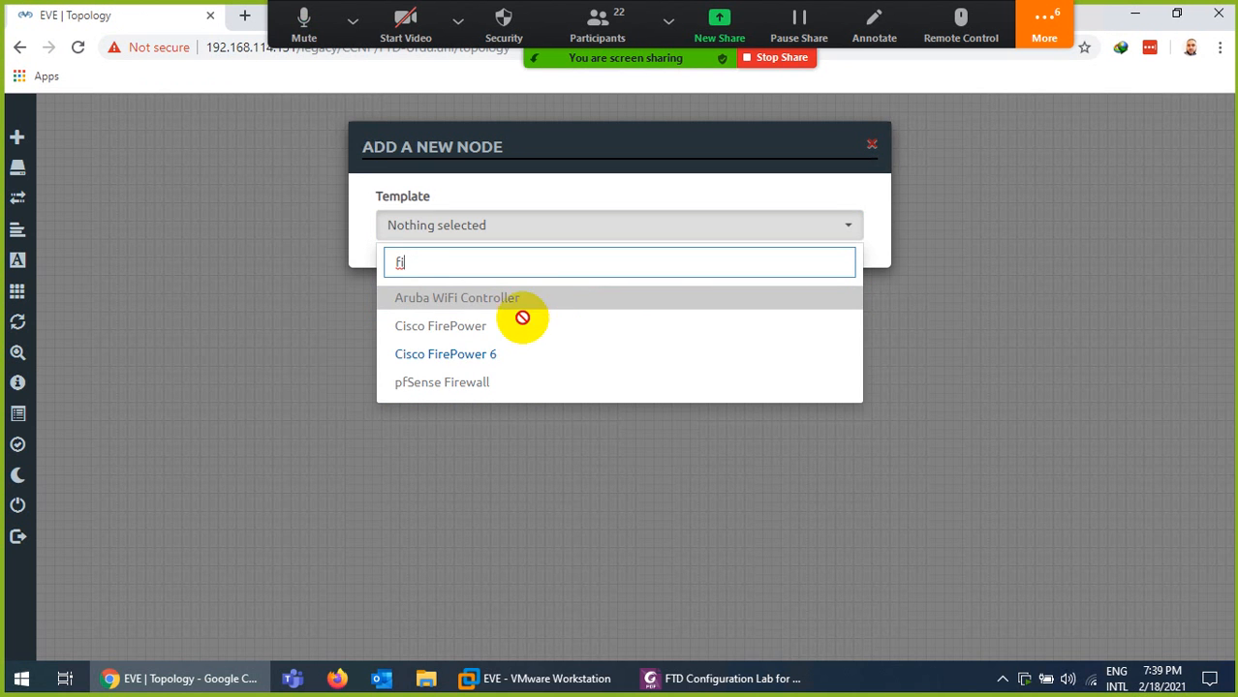
left_click(453, 357)
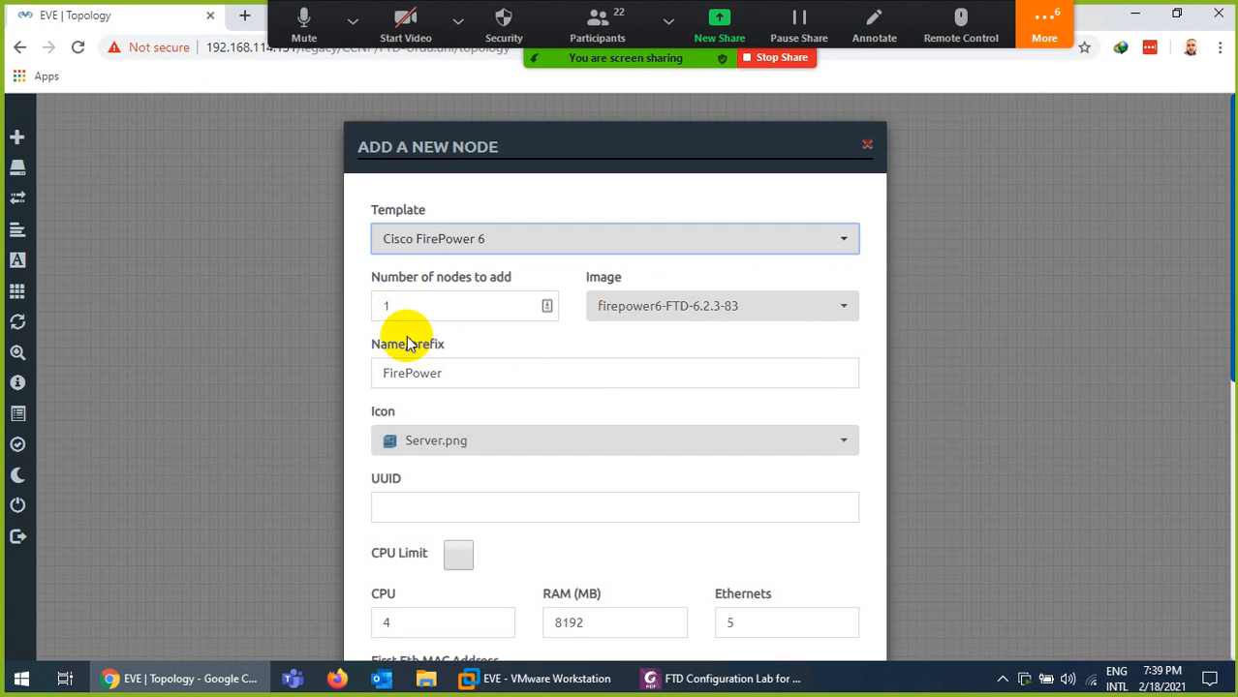
left_click(443, 448)
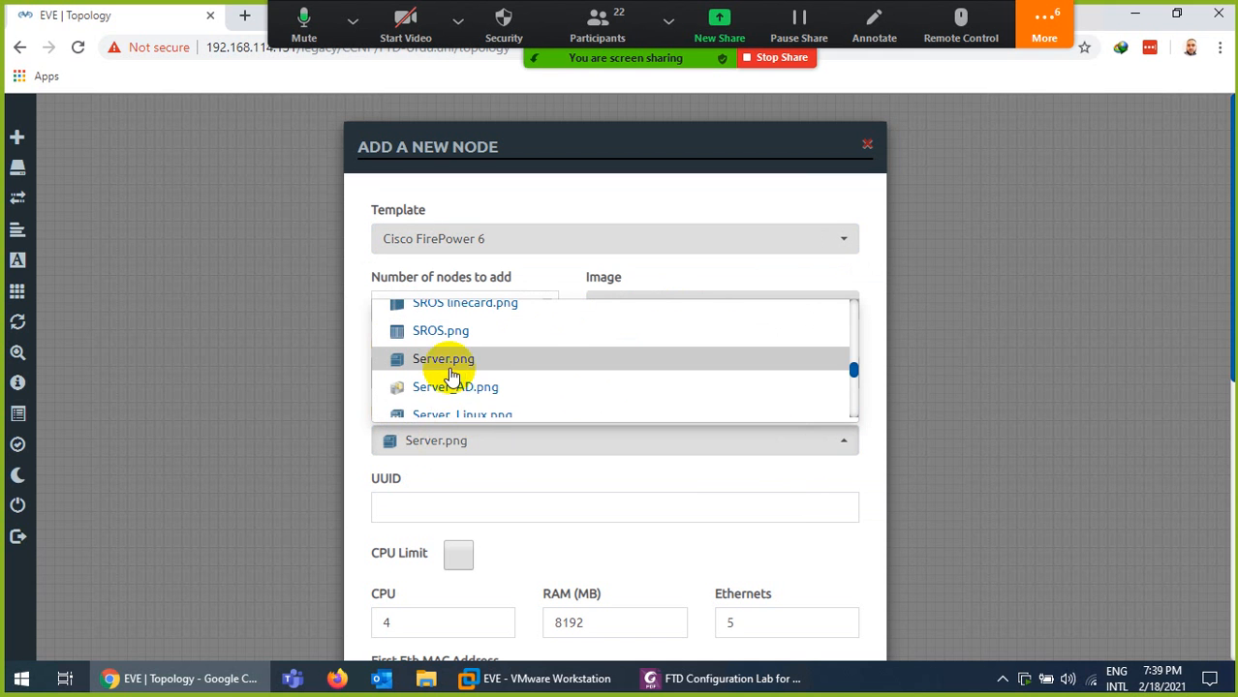
scroll(448, 367, "up", 10)
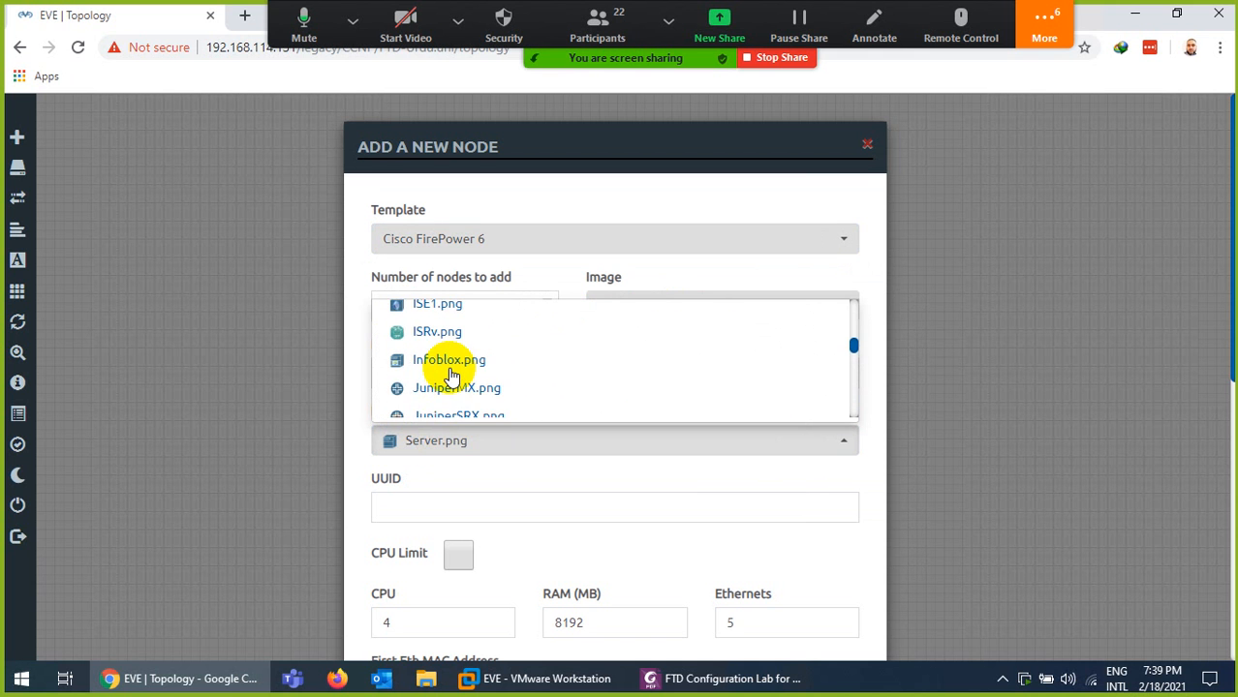
scroll(455, 377, "up", 3)
left_click(453, 325)
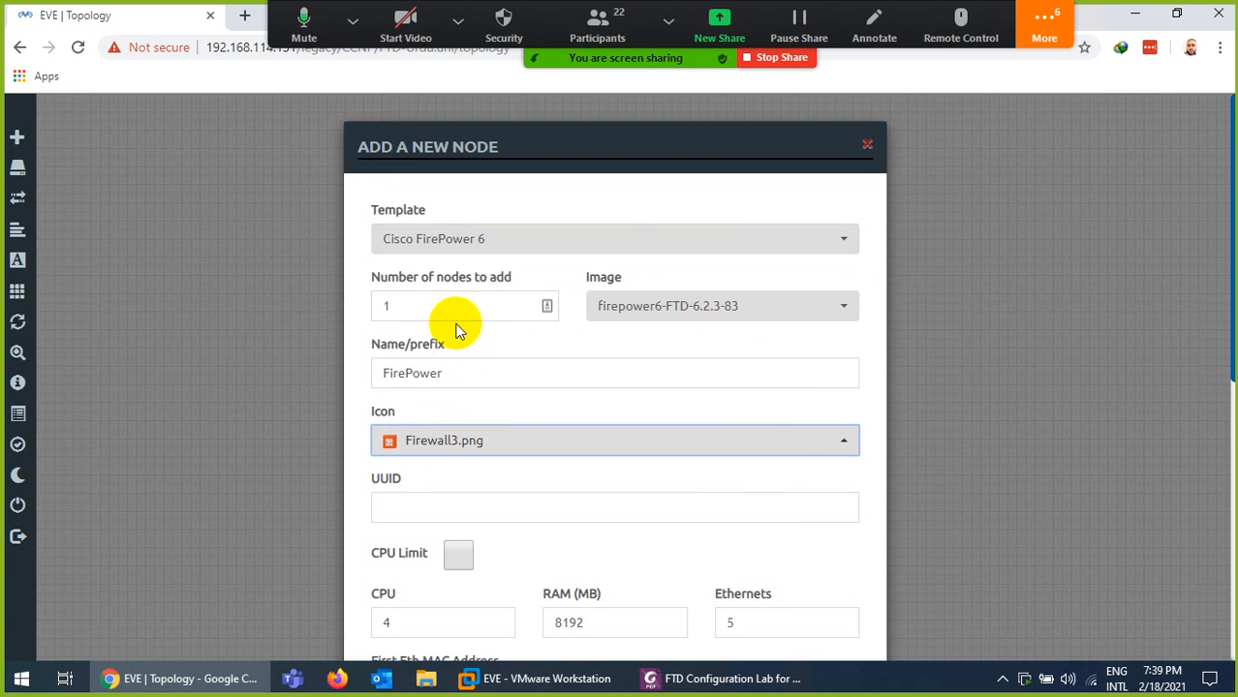
scroll(497, 441, "down", 1)
scroll(492, 455, "down", 5)
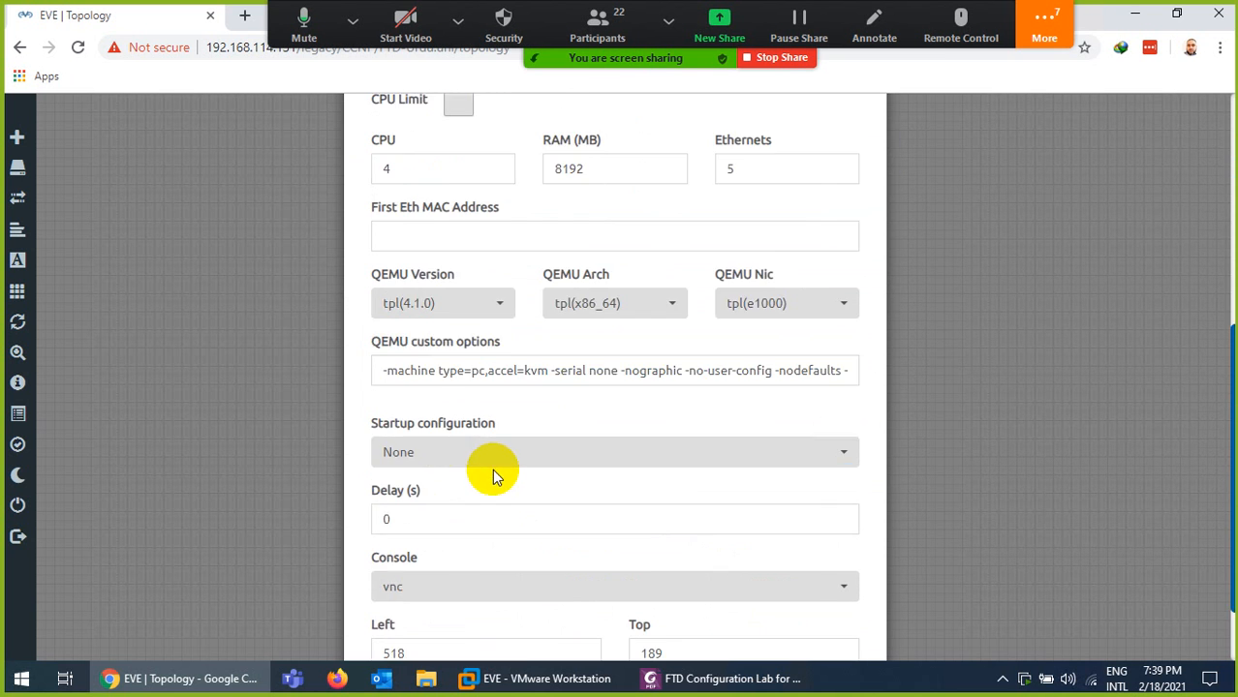
left_click(524, 603)
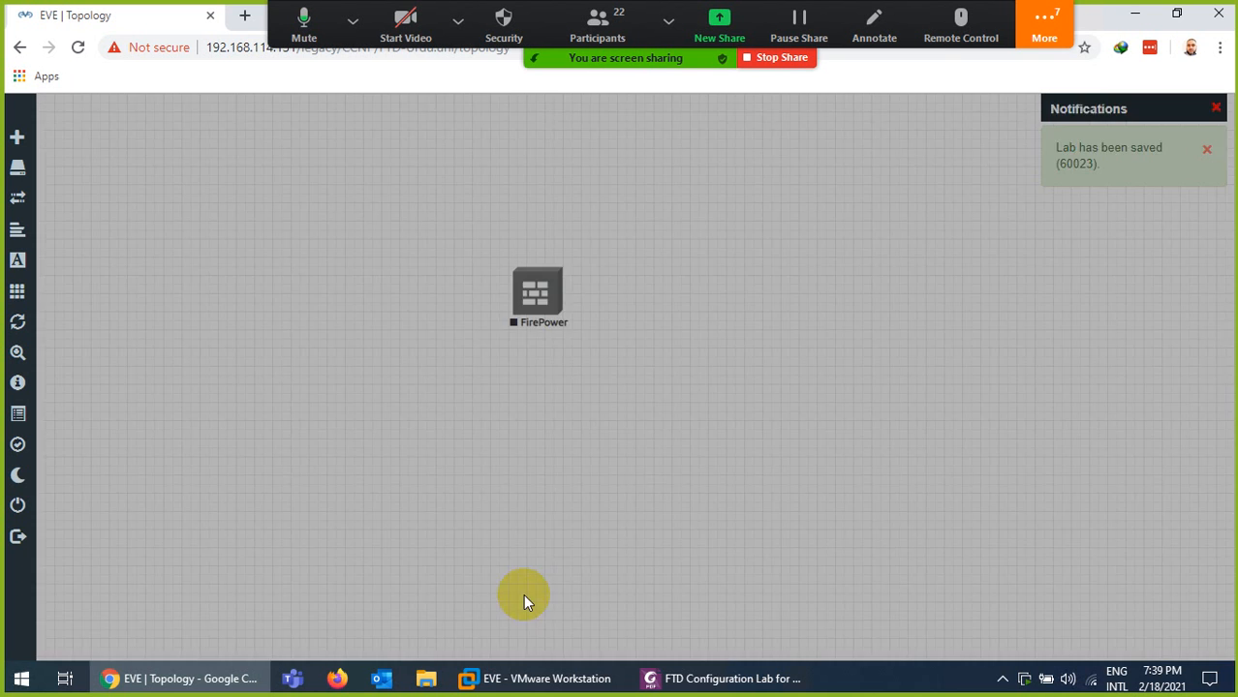
Rename the FirePower node as FTD and reposition it near the middle of the canvas
left_click_drag(569, 326, 616, 335)
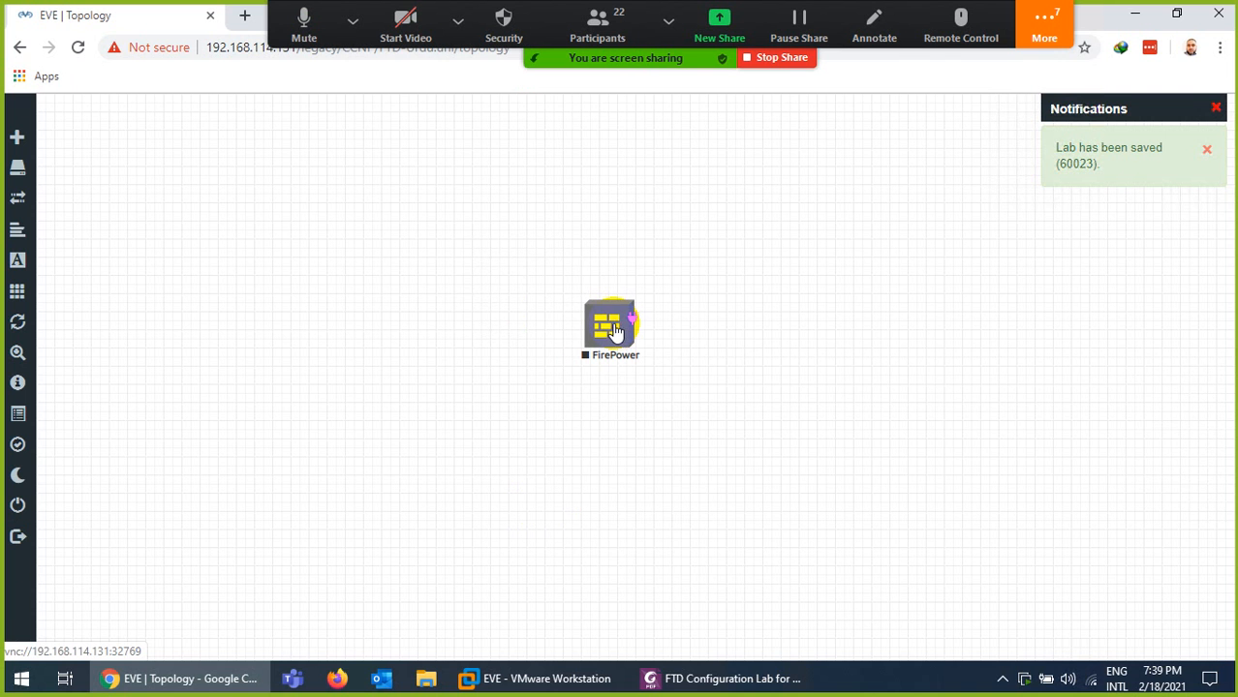
right_click(618, 344)
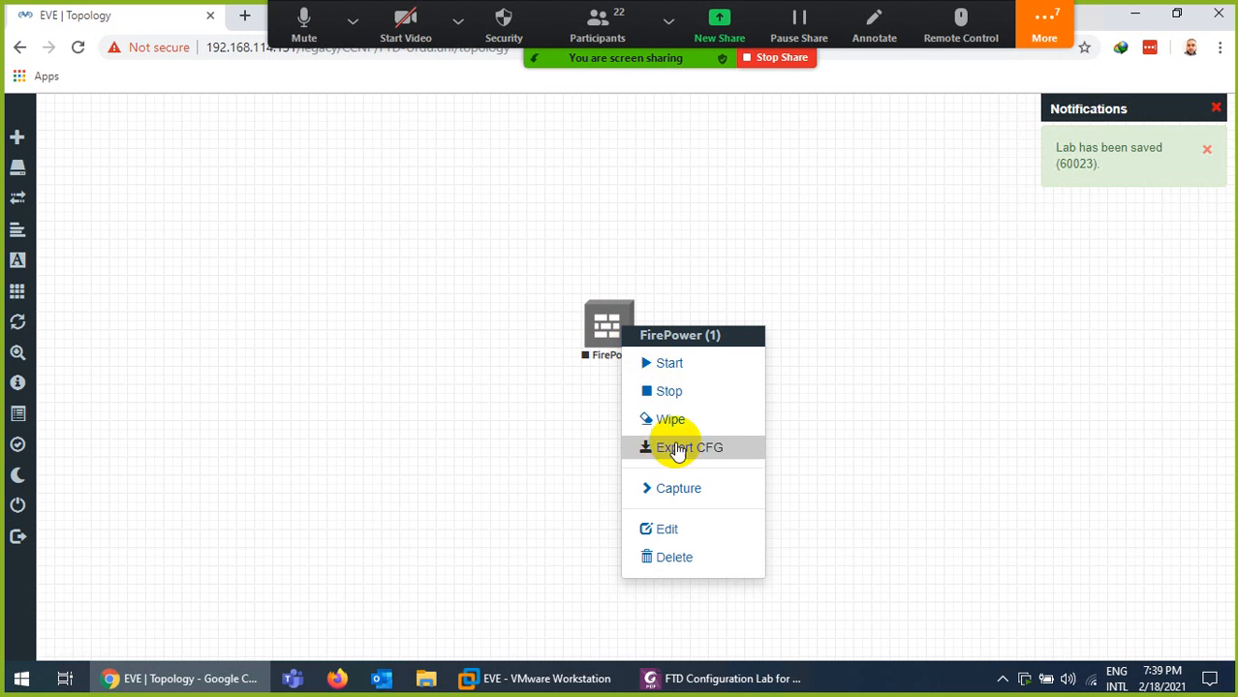
left_click(668, 528)
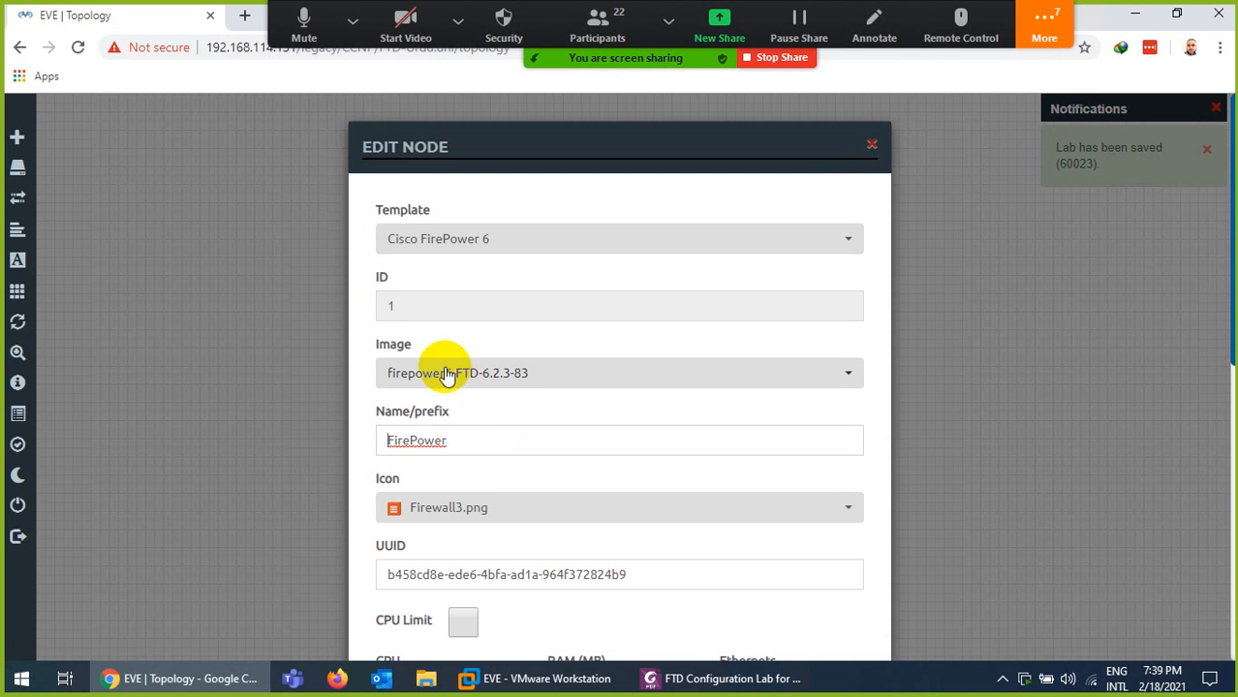
left_click_drag(459, 441, 331, 455)
type("FT")
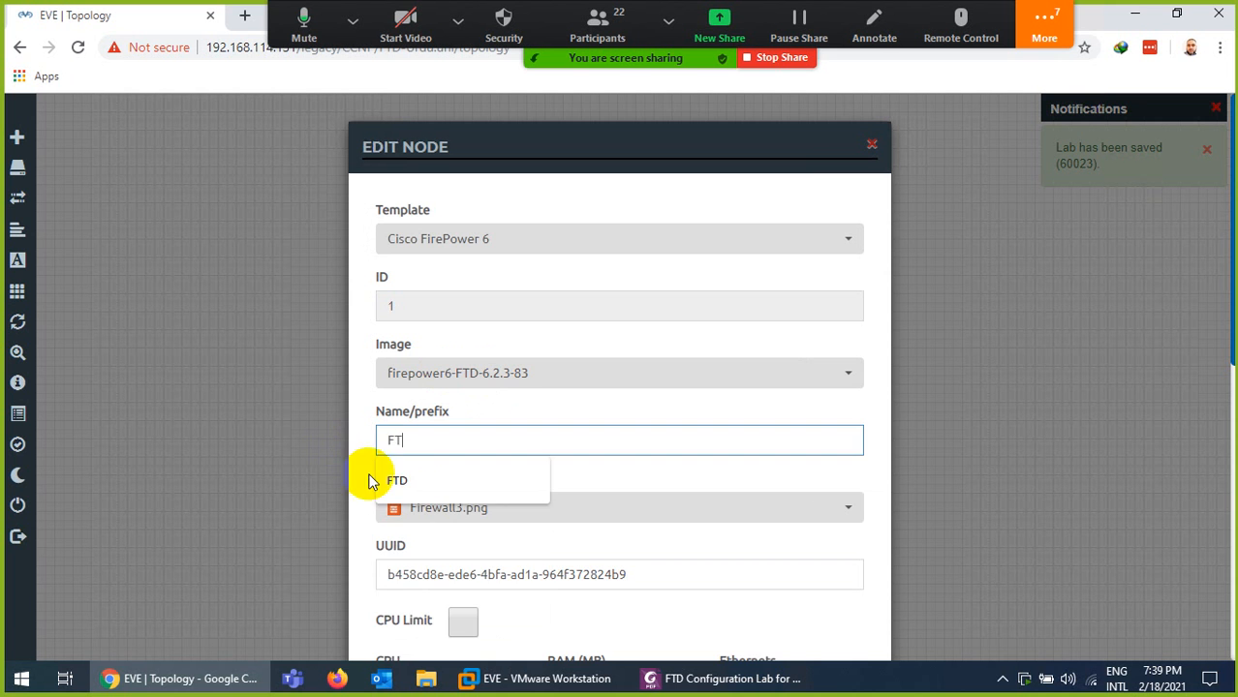
left_click(397, 479)
scroll(562, 474, "down", 8)
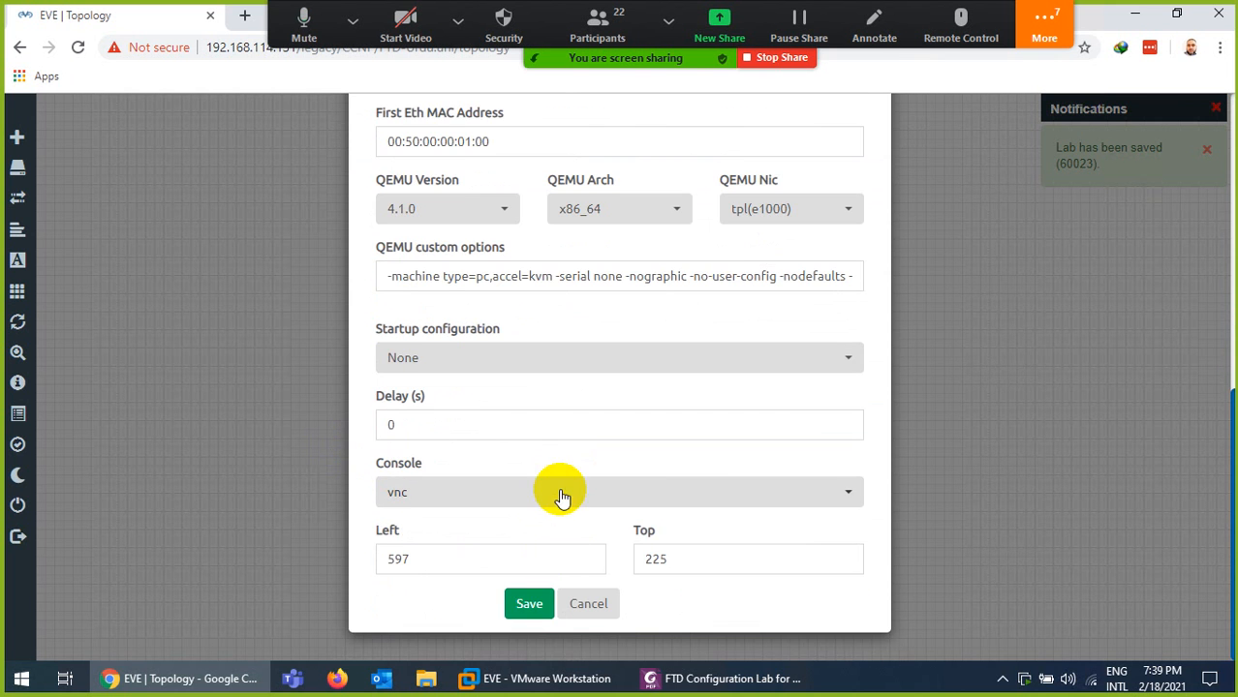
left_click(525, 600)
left_click_drag(605, 327, 629, 331)
Start a new node west of FTD from the Linux template, using the linux-tinycore-6.4 image
right_click(419, 316)
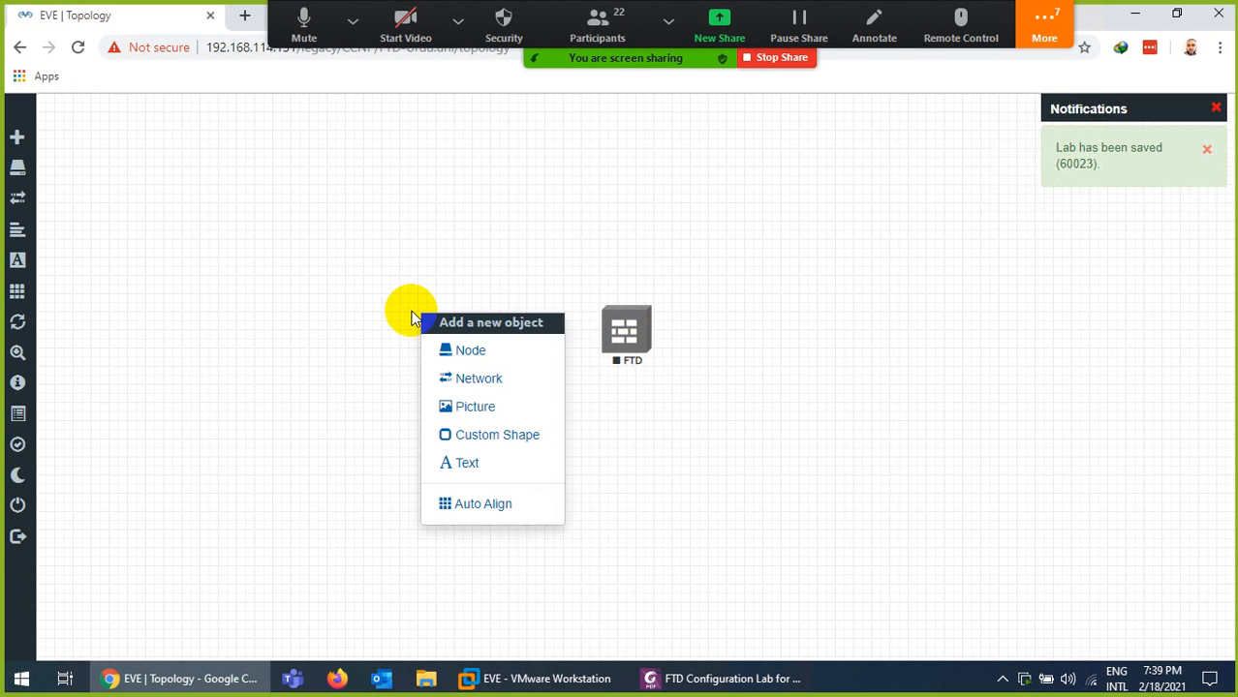
left_click(447, 351)
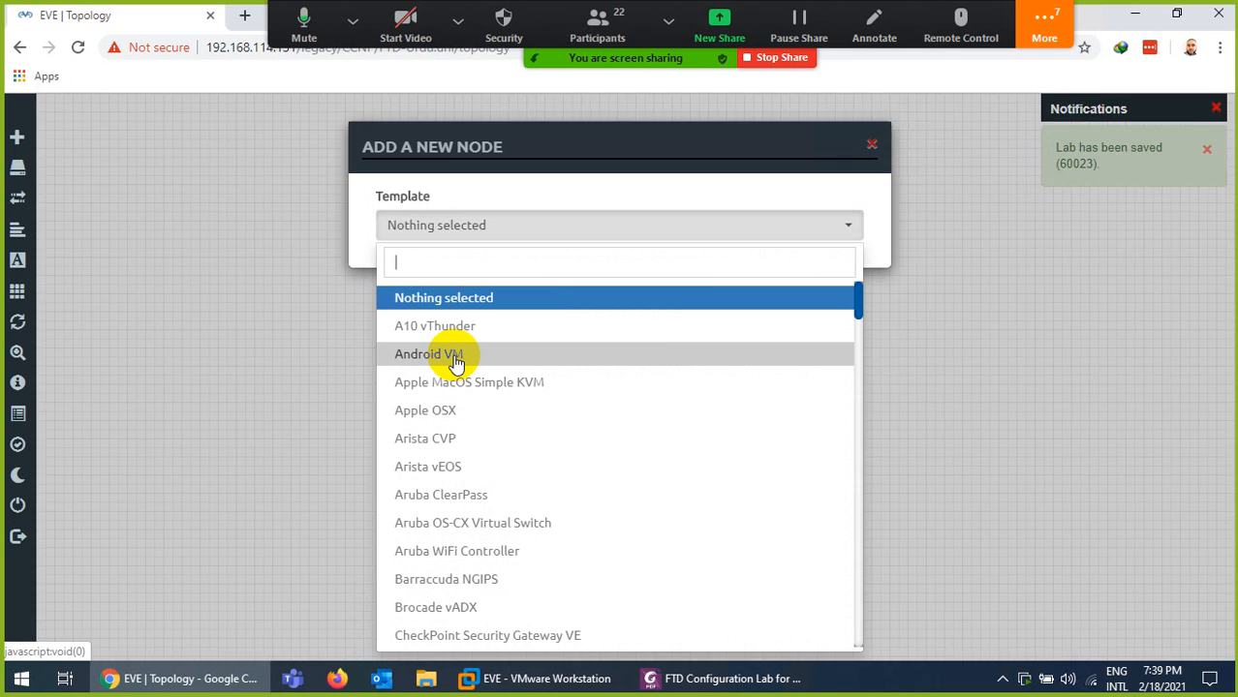
type("lin")
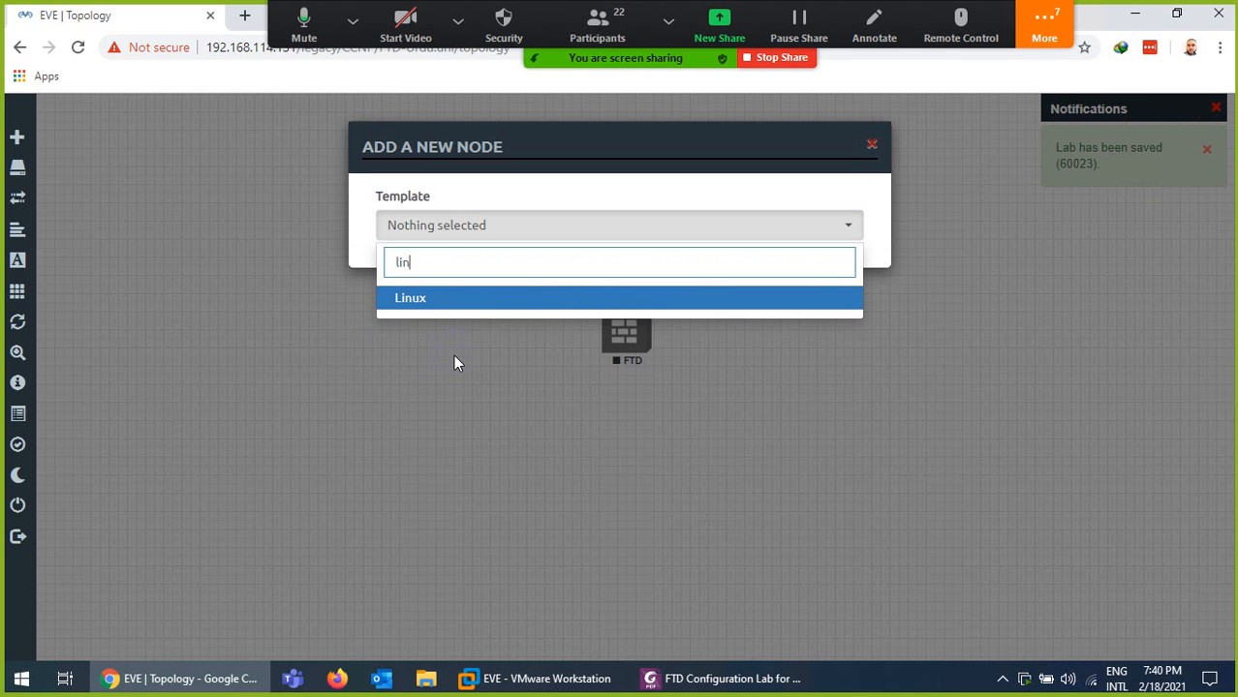
left_click(410, 306)
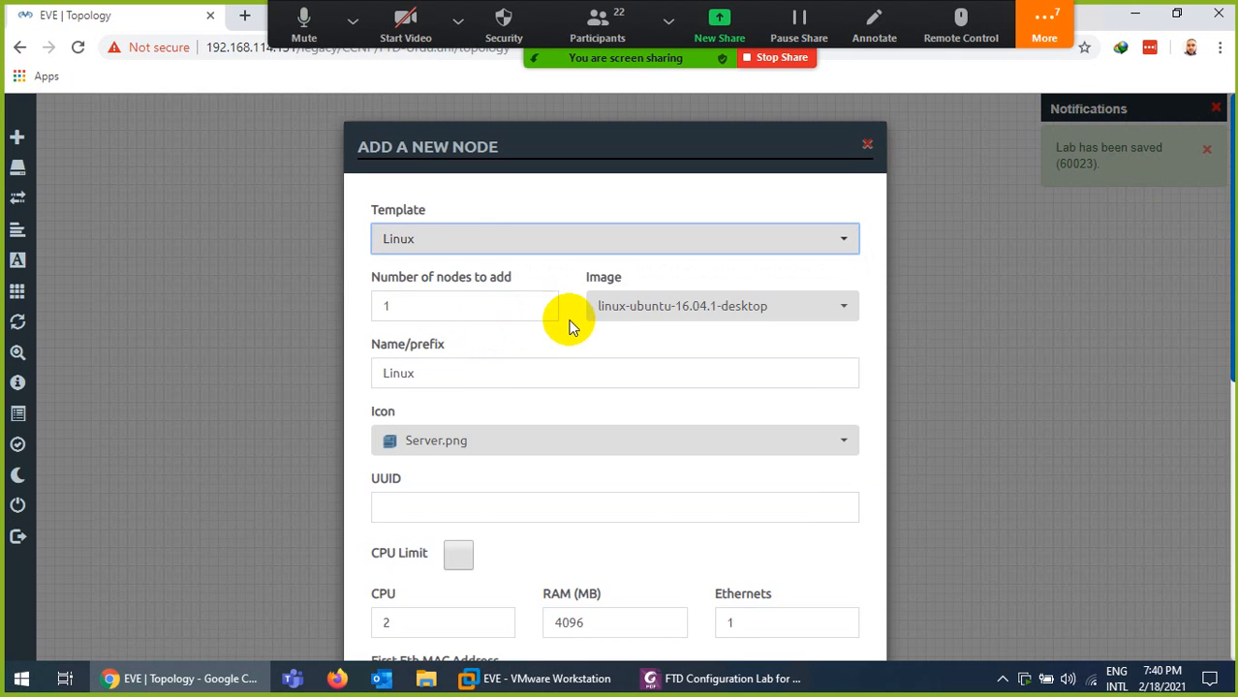
left_click(616, 308)
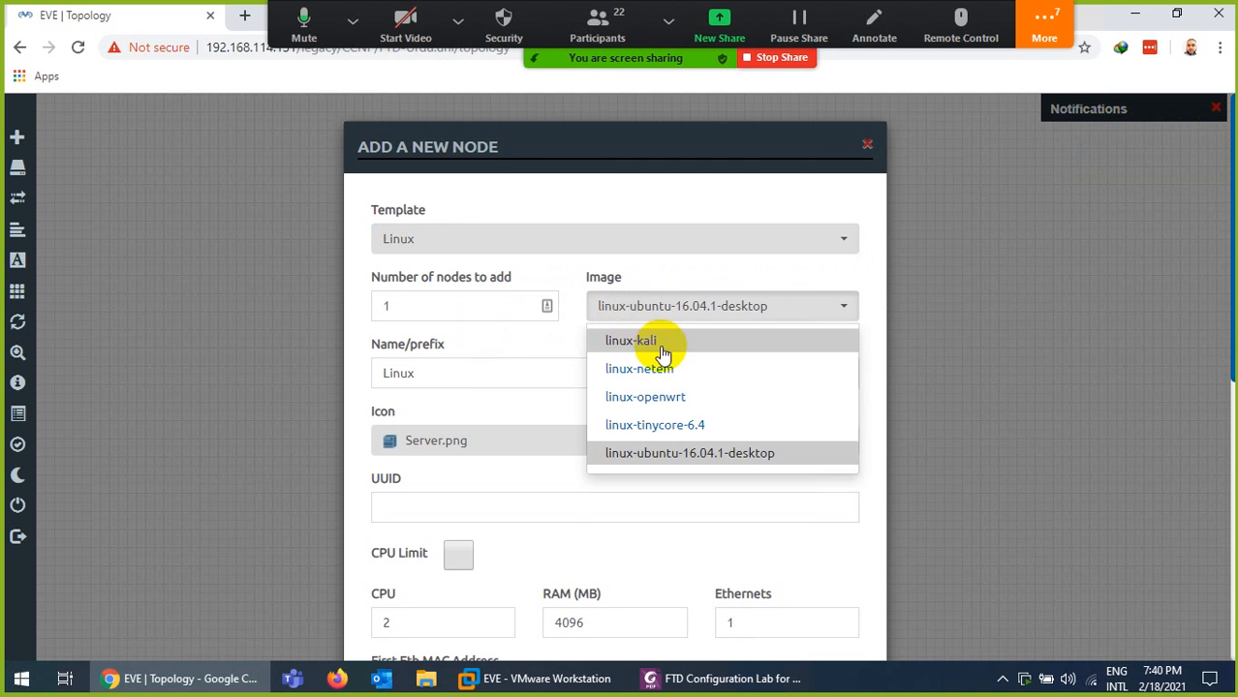
left_click(653, 431)
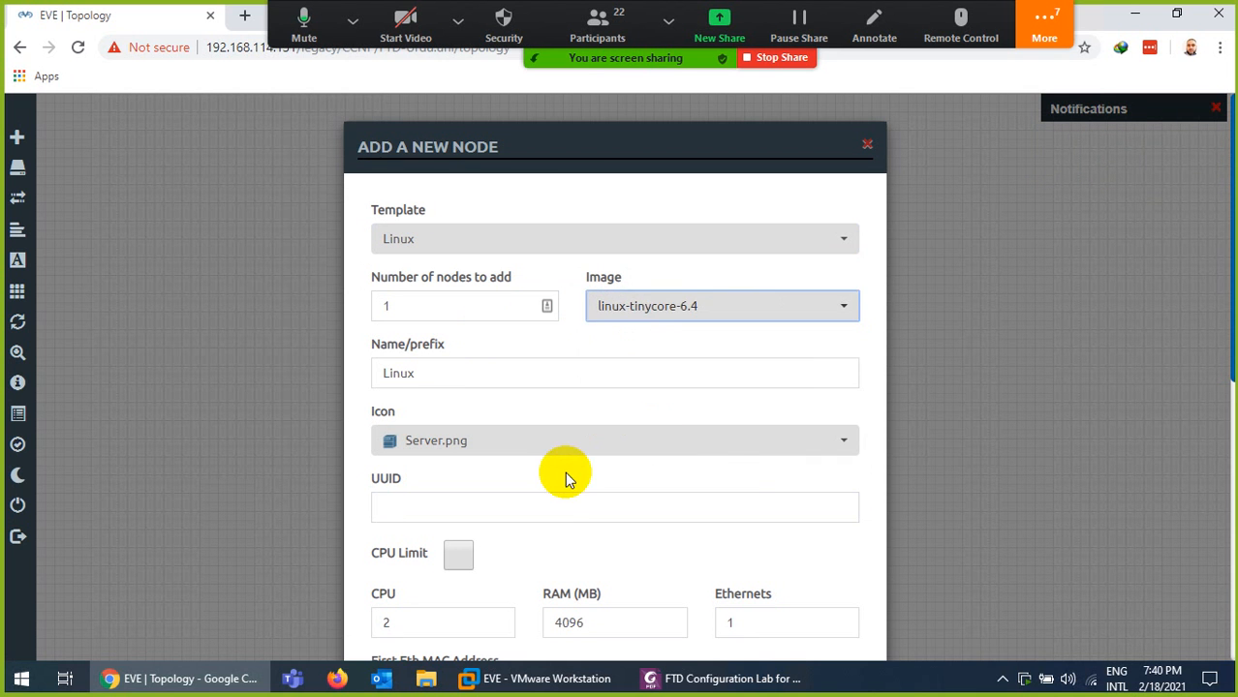
Give the new Linux node the Desktop3.png icon and save it to the topology
scroll(544, 470, "down", 5)
scroll(486, 415, "up", 4)
left_click(451, 352)
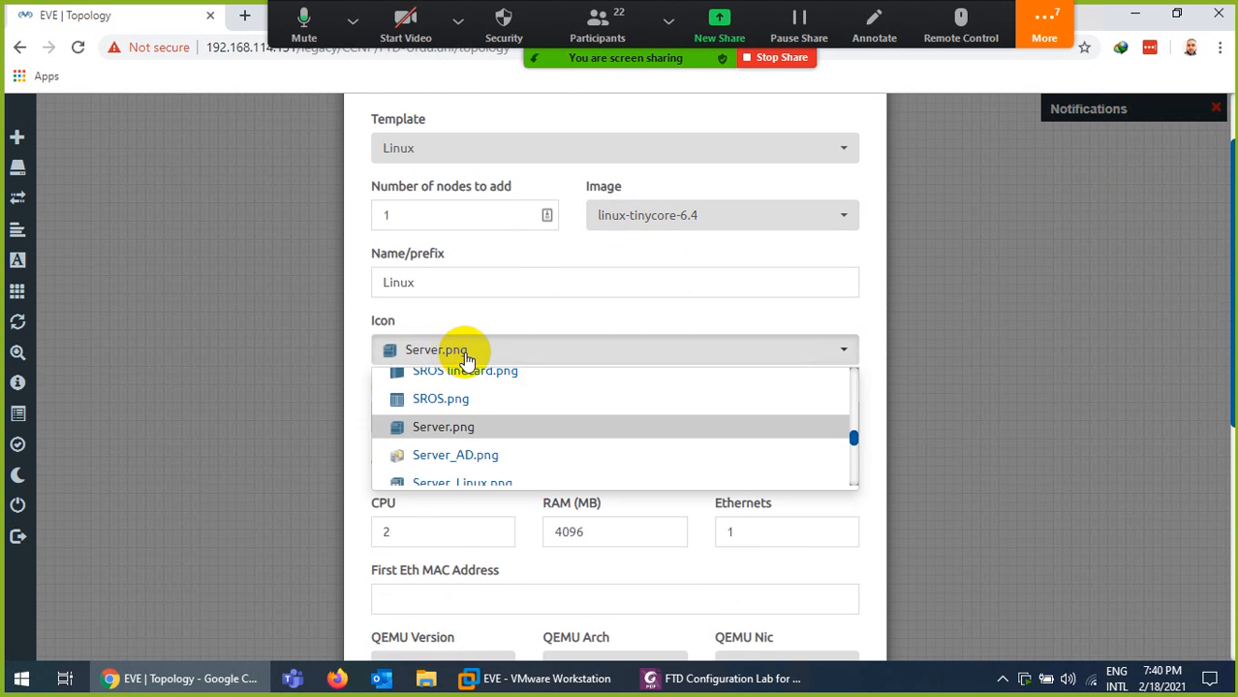
scroll(484, 413, "up", 5)
scroll(489, 414, "up", 10)
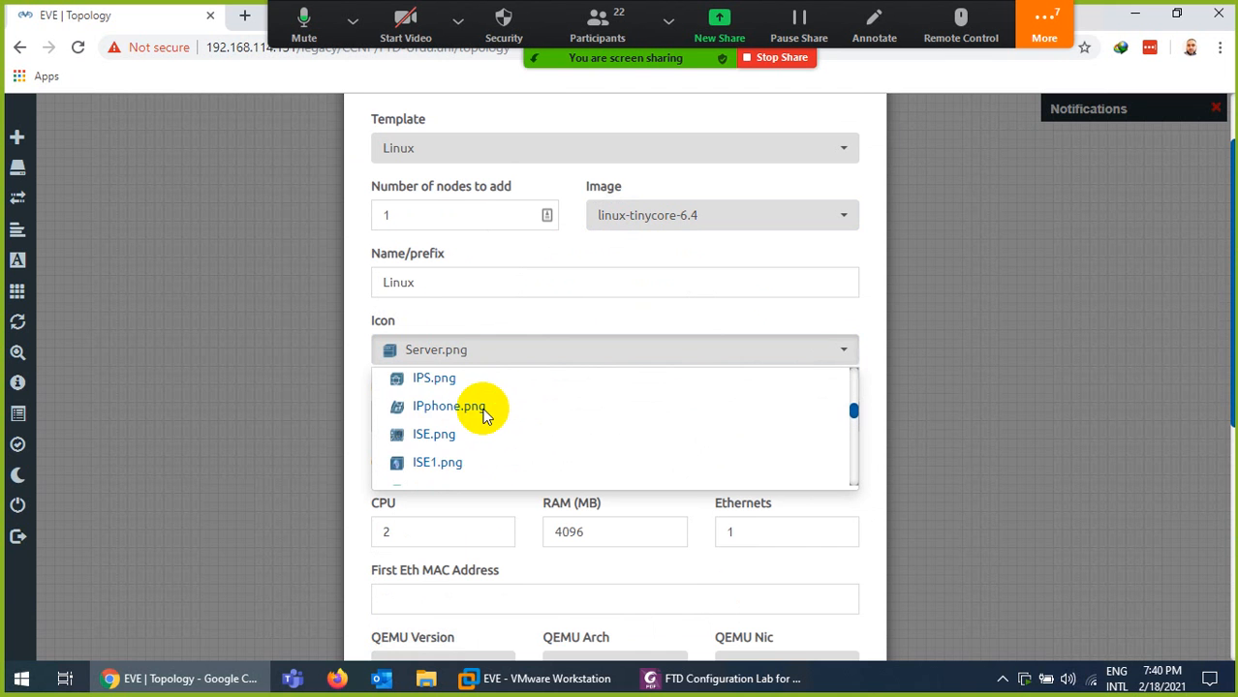
scroll(482, 427, "up", 3)
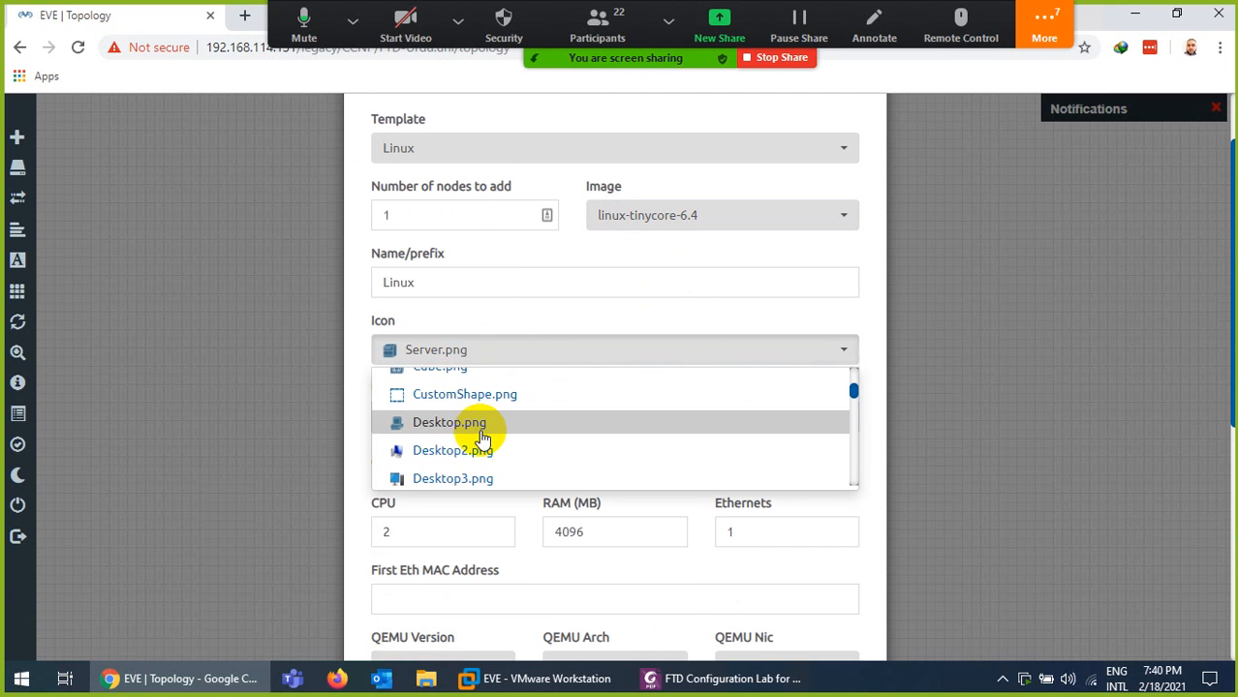
left_click(442, 477)
scroll(552, 475, "down", 5)
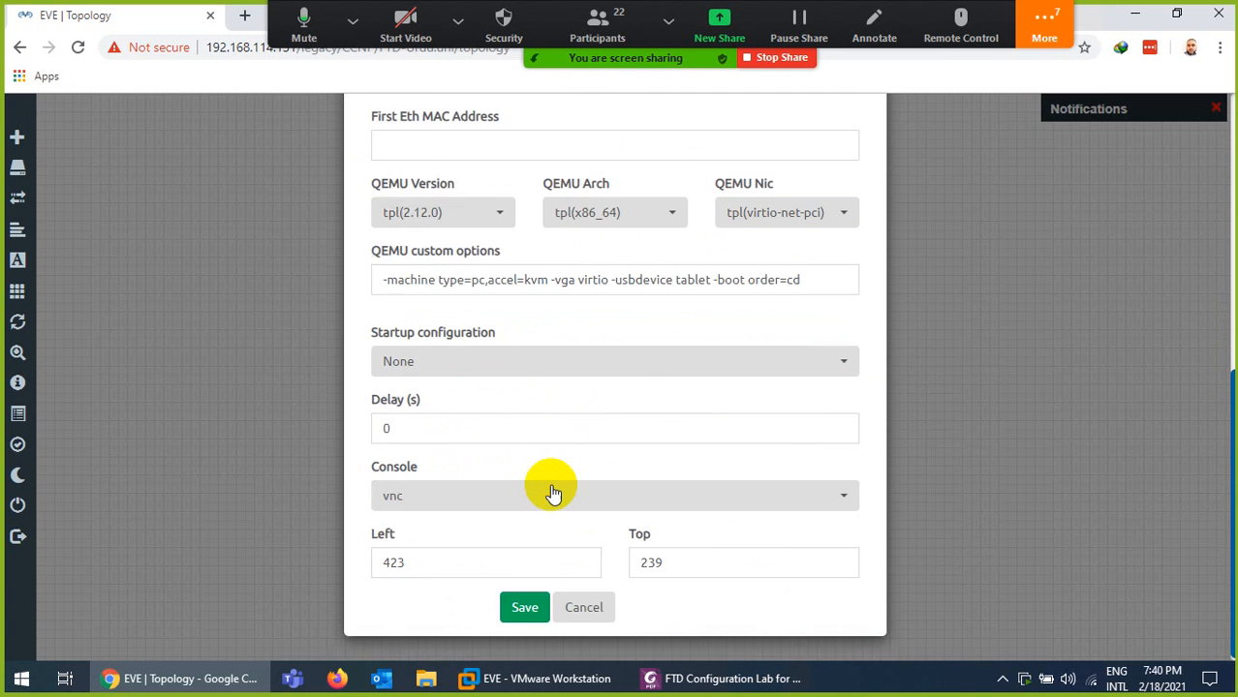
left_click(523, 605)
Move the Linux node farther away from FTD and rename it as PC1
left_click_drag(450, 343, 377, 348)
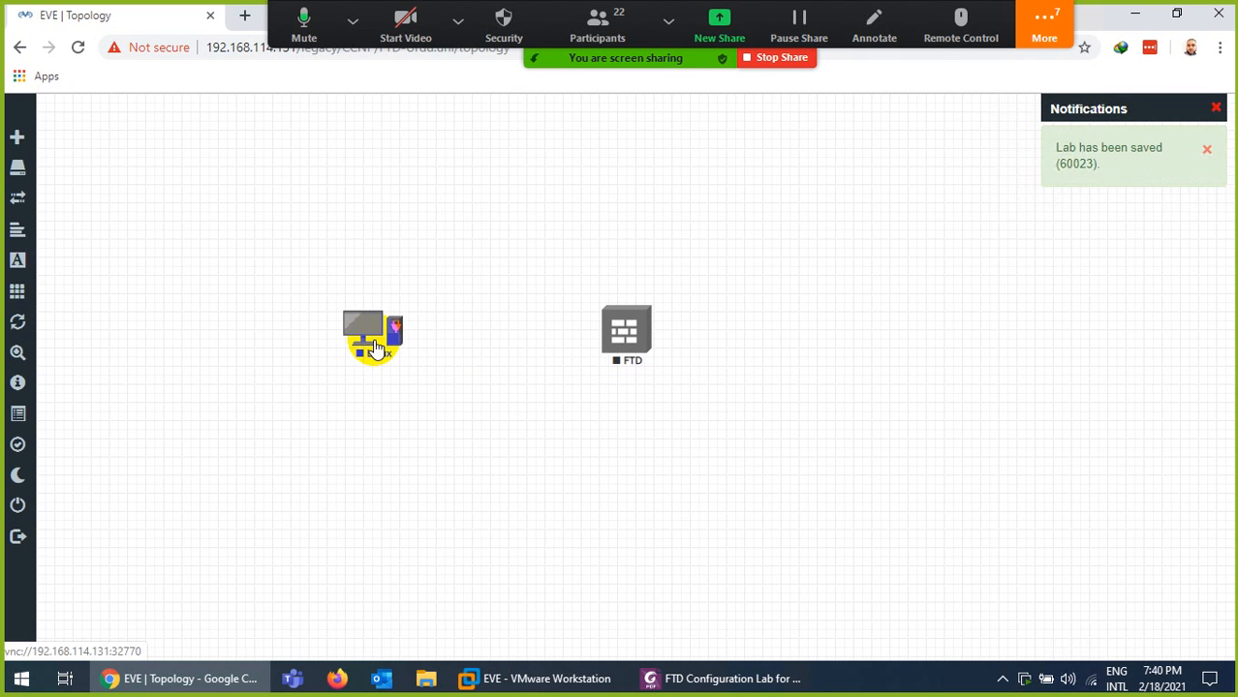
right_click(377, 348)
left_click(431, 545)
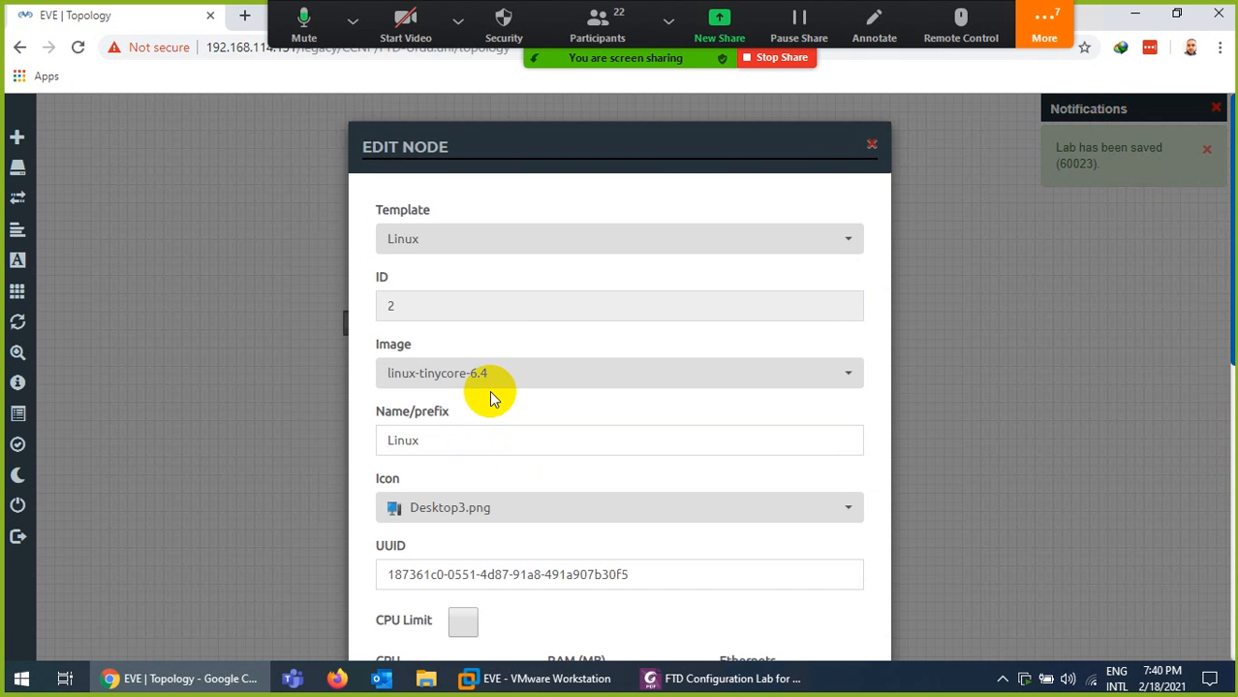
left_click_drag(441, 451, 343, 451)
type("PC1")
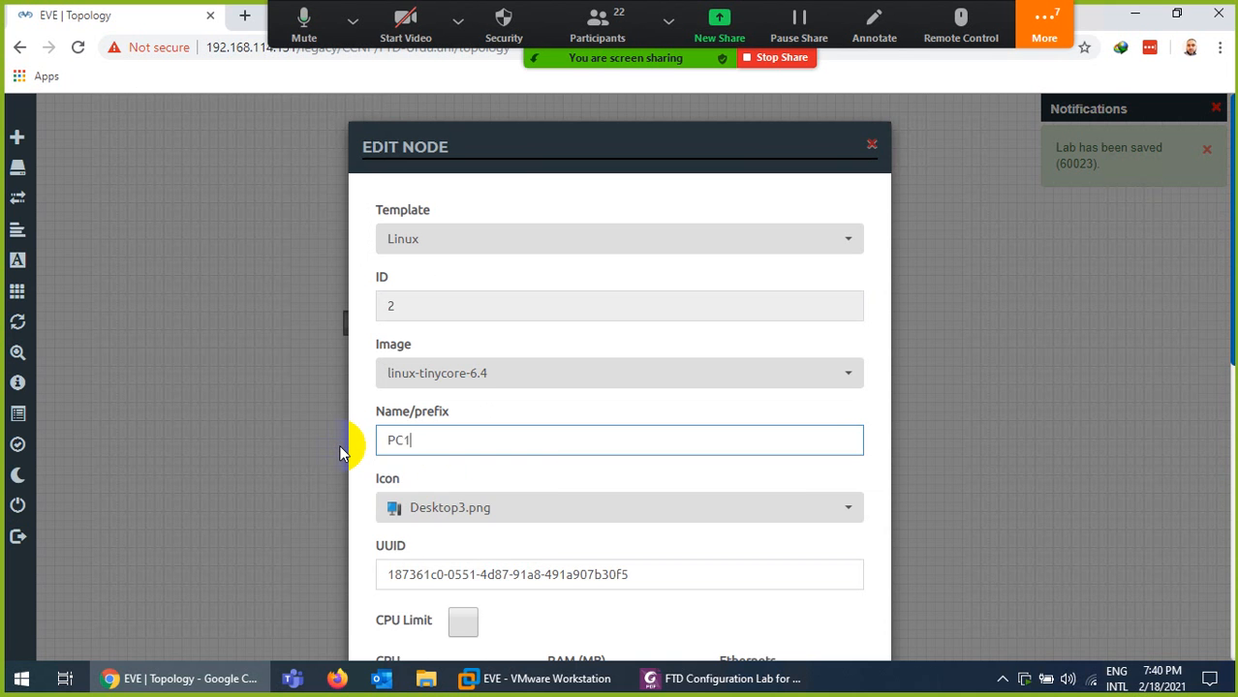
scroll(416, 479, "down", 7)
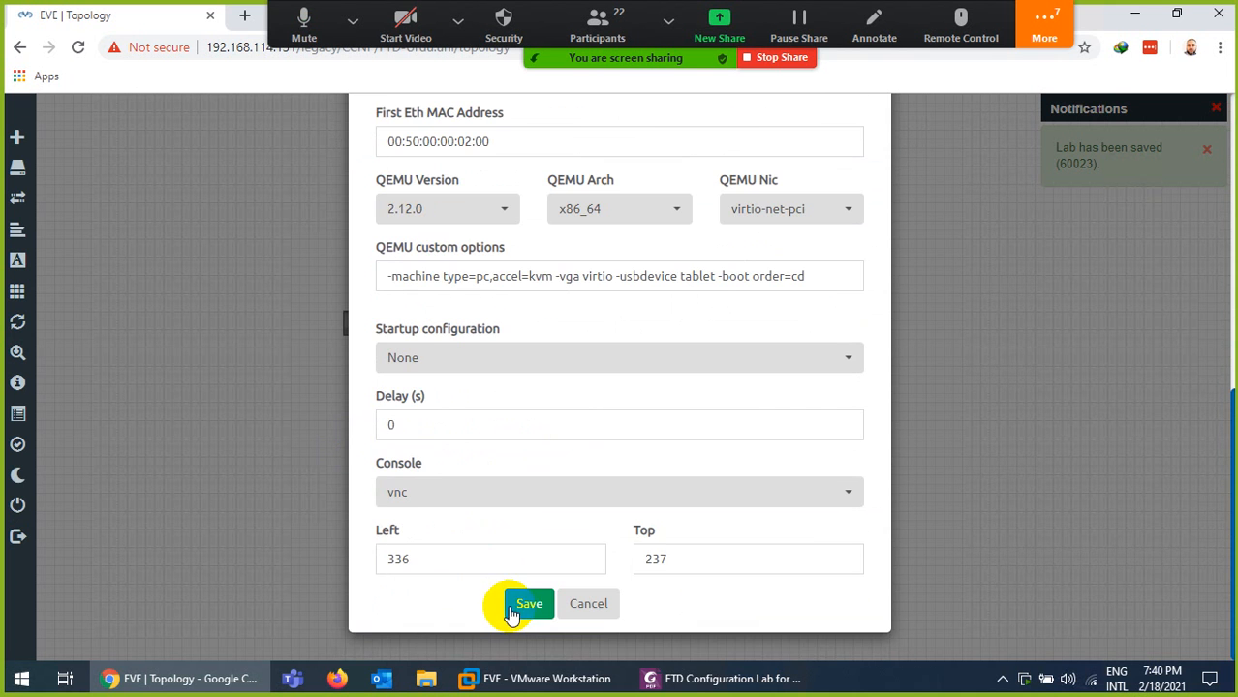
key("Return")
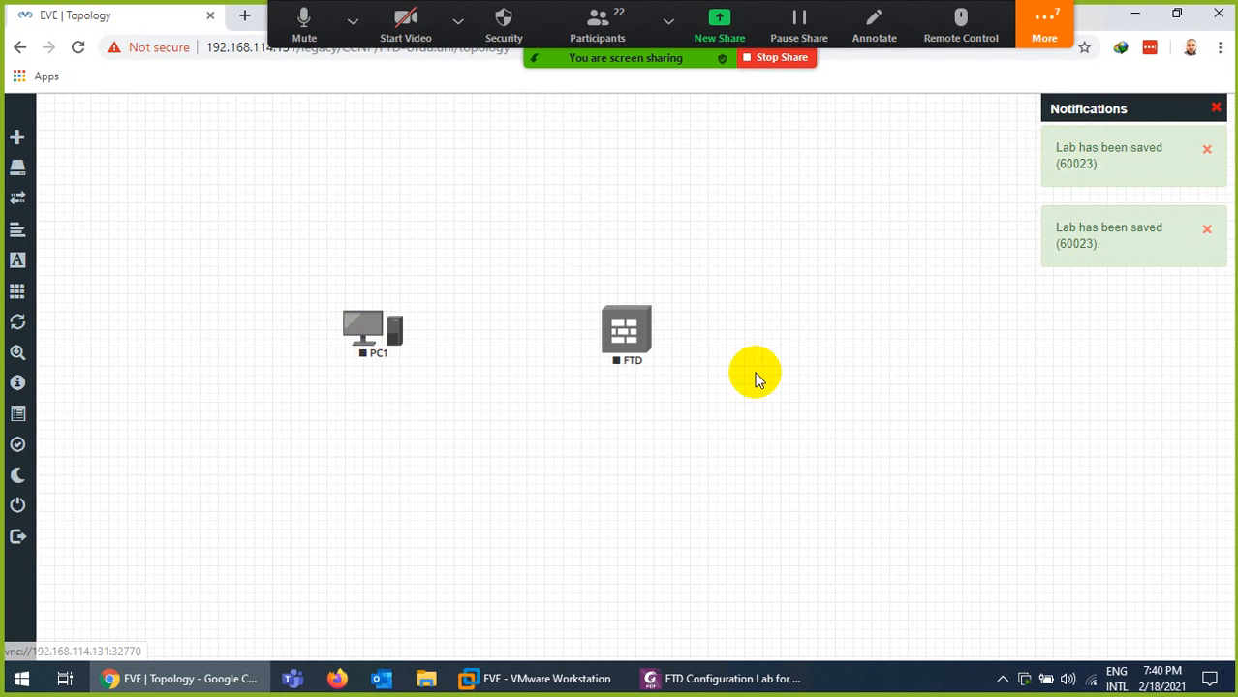
Add a network of type Management(Cloud0) named Internet below the two nodes
right_click(530, 454)
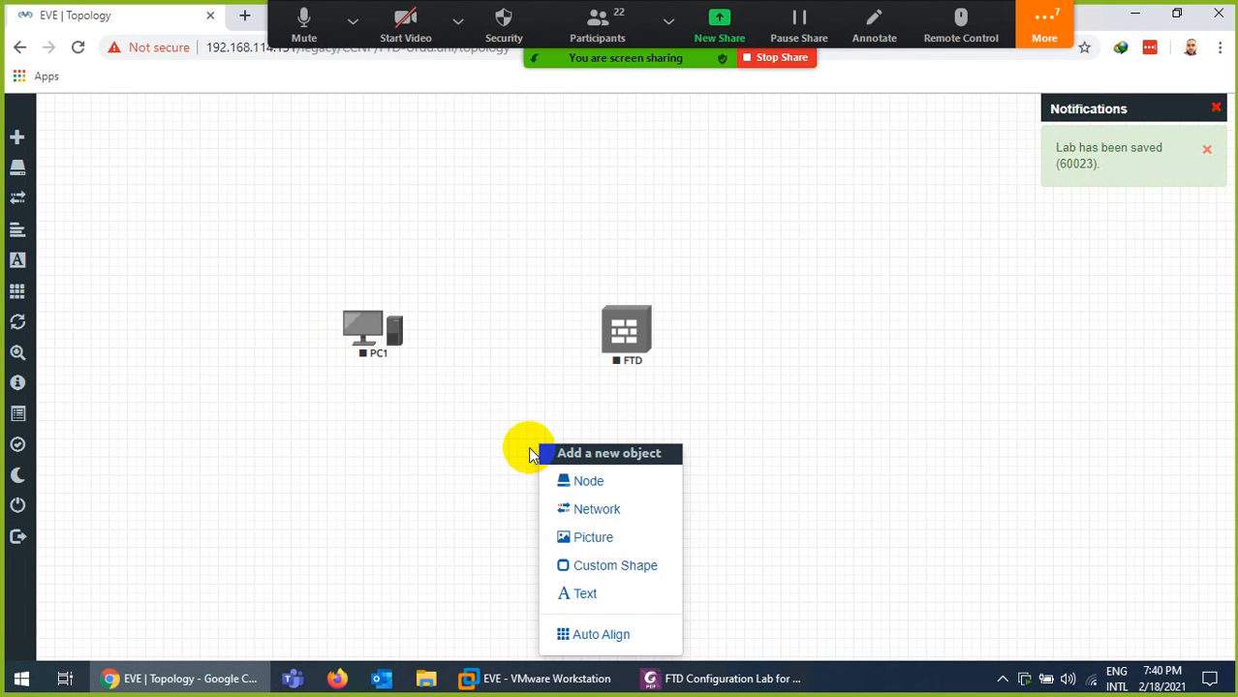
left_click(586, 513)
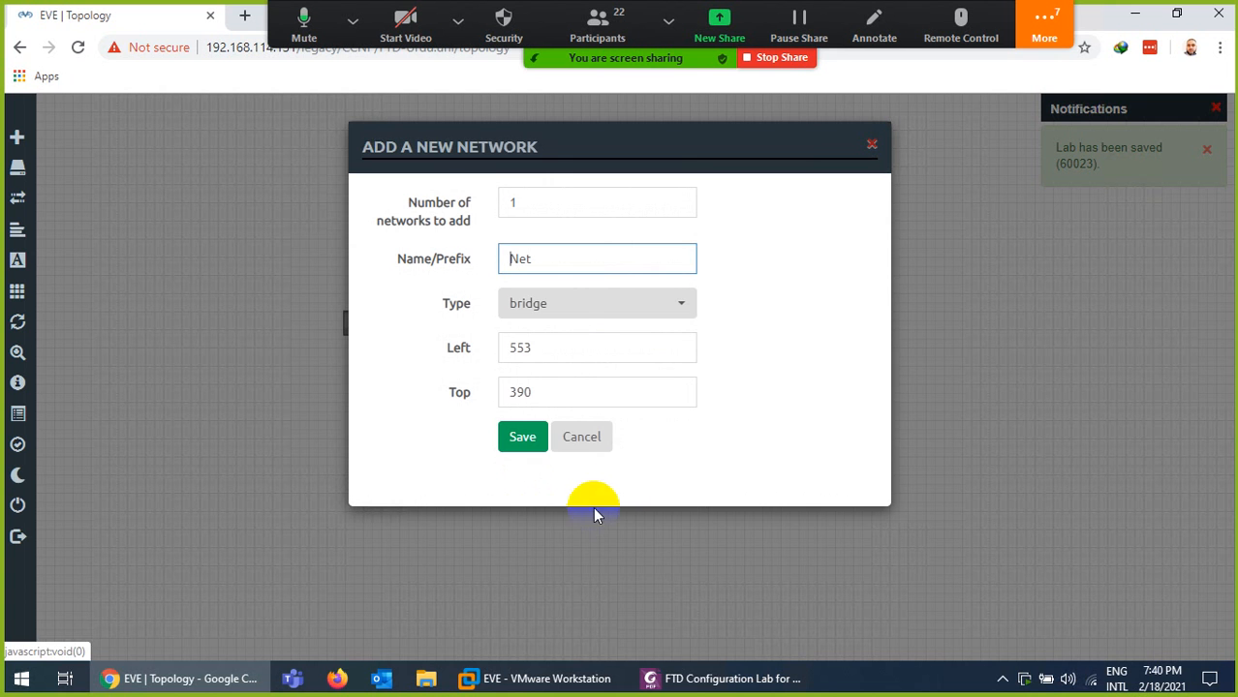
left_click(542, 308)
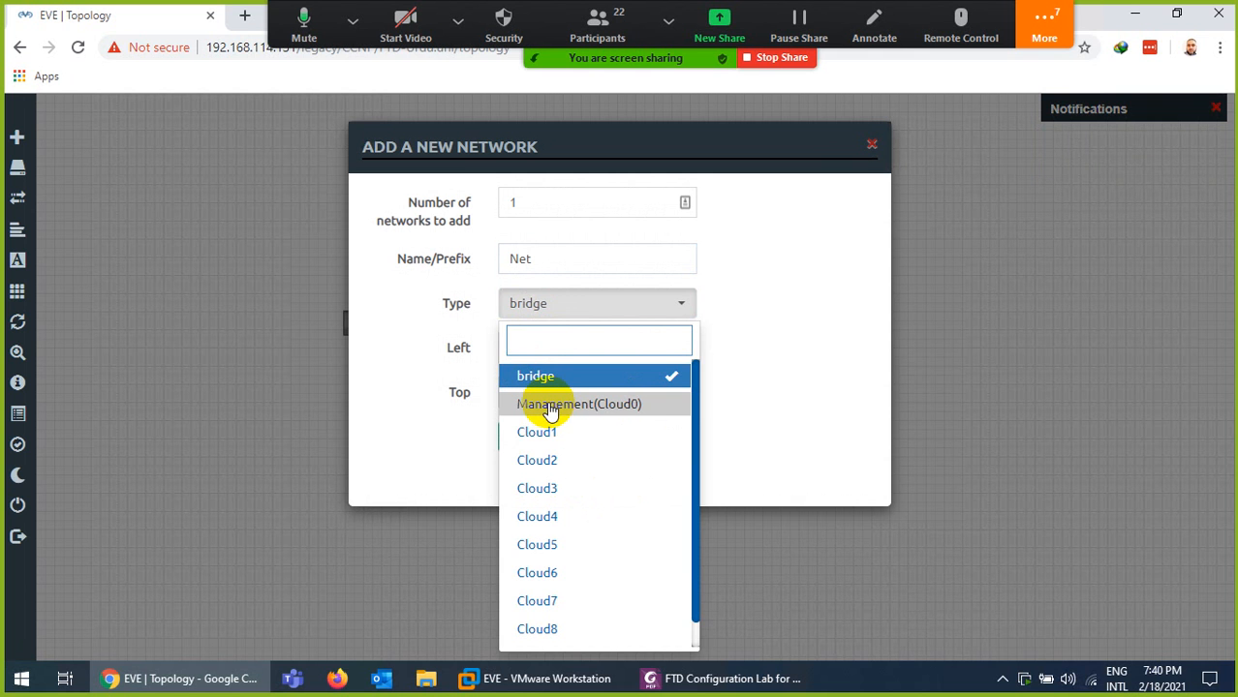
left_click(550, 407)
double_click(504, 258)
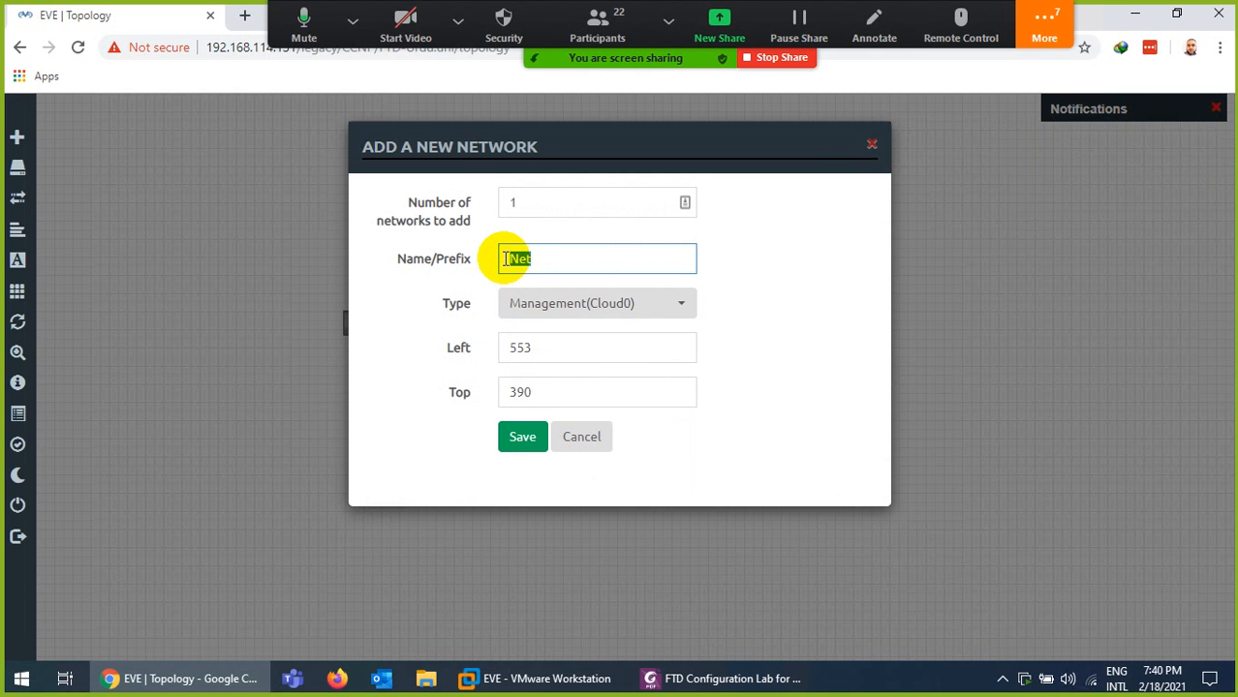
type("IN")
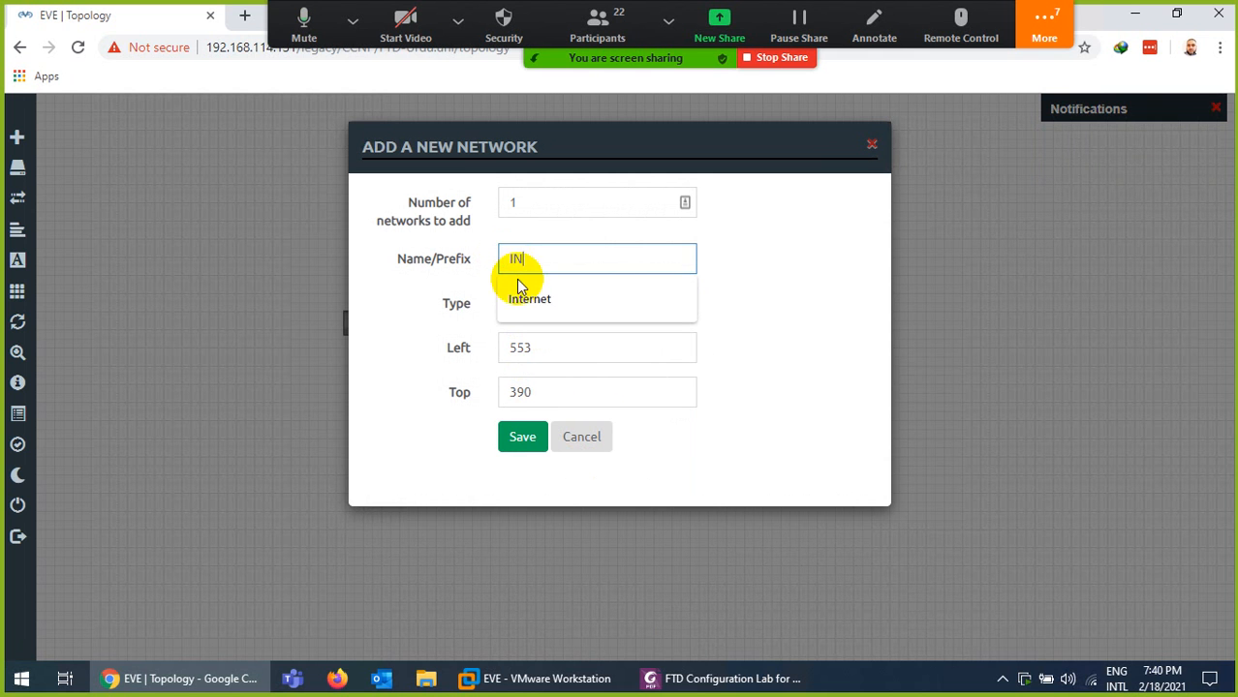
left_click(523, 299)
left_click(524, 441)
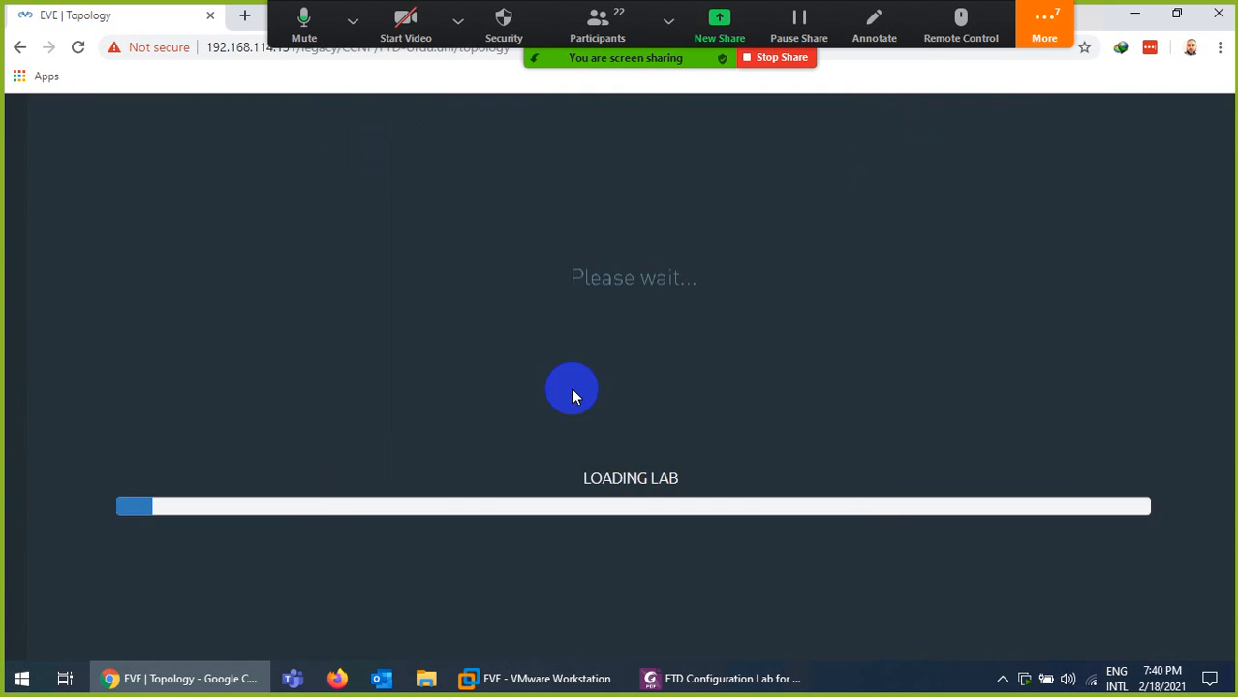
Connect the Internet network to FTD's G0/0 interface and save the connection
left_click_drag(553, 474, 647, 345)
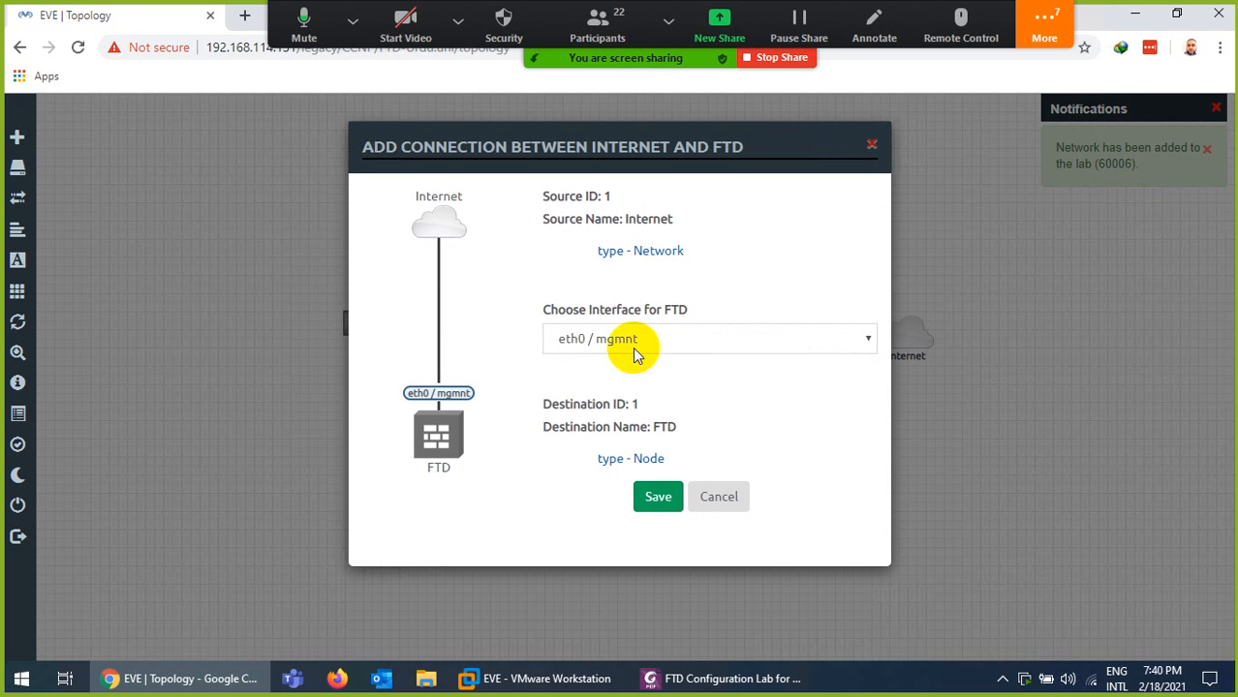
left_click(592, 342)
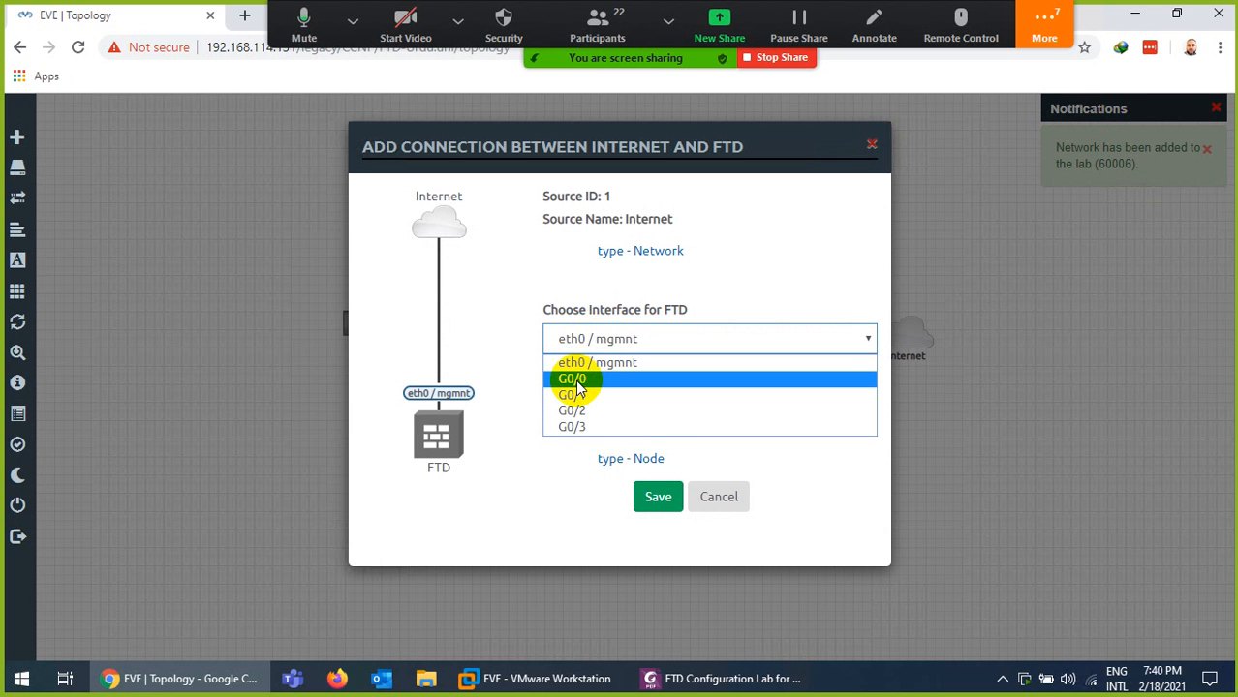
left_click(576, 380)
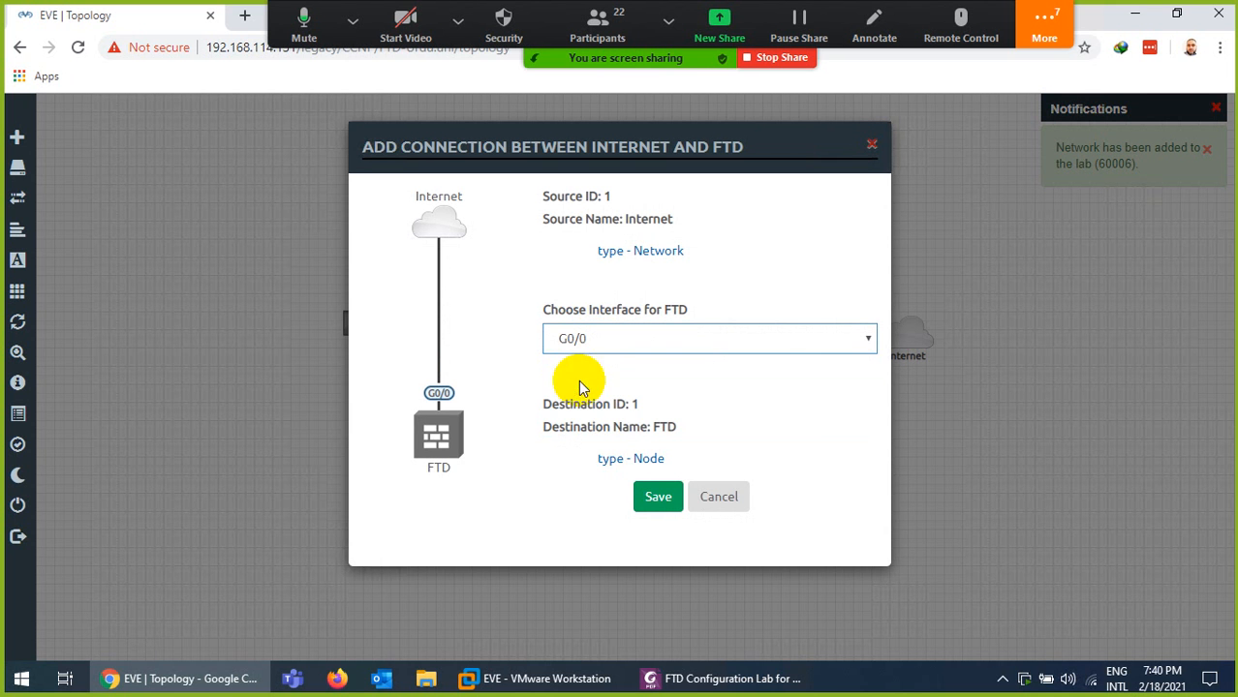
left_click(652, 499)
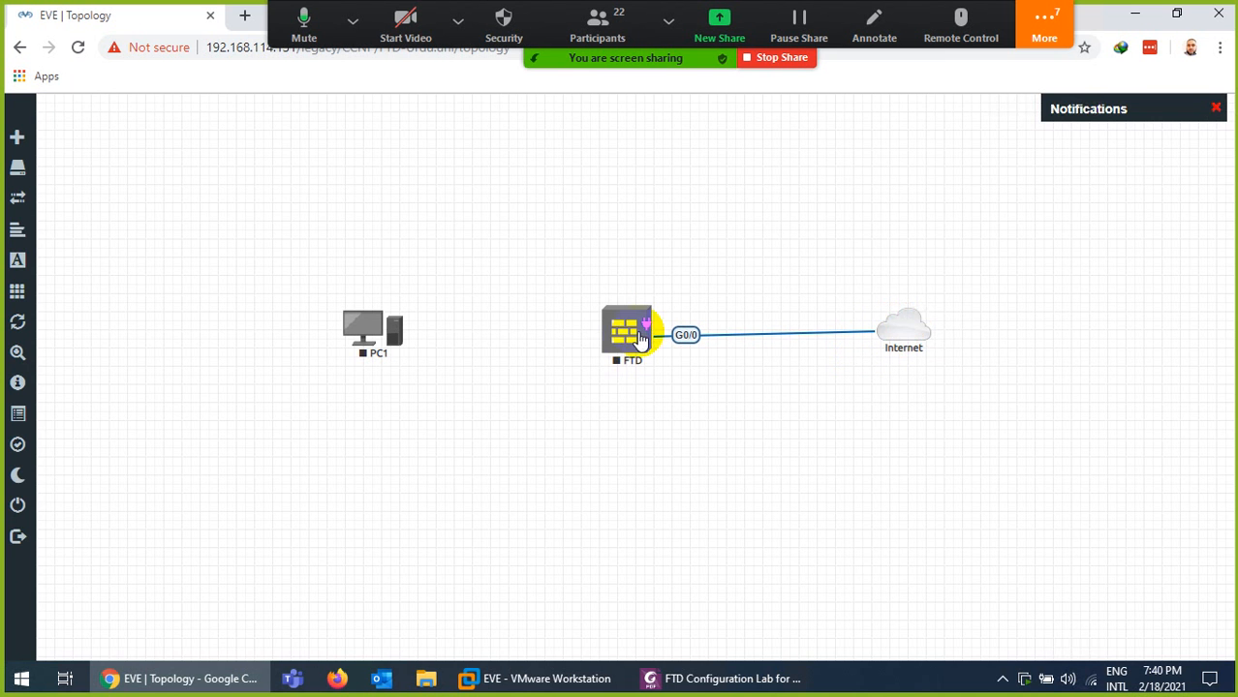
Connect FTD's G0/1 interface to PC1's e0 and nudge PC1 and the Internet cloud into line with FTD
left_click_drag(602, 340, 361, 333)
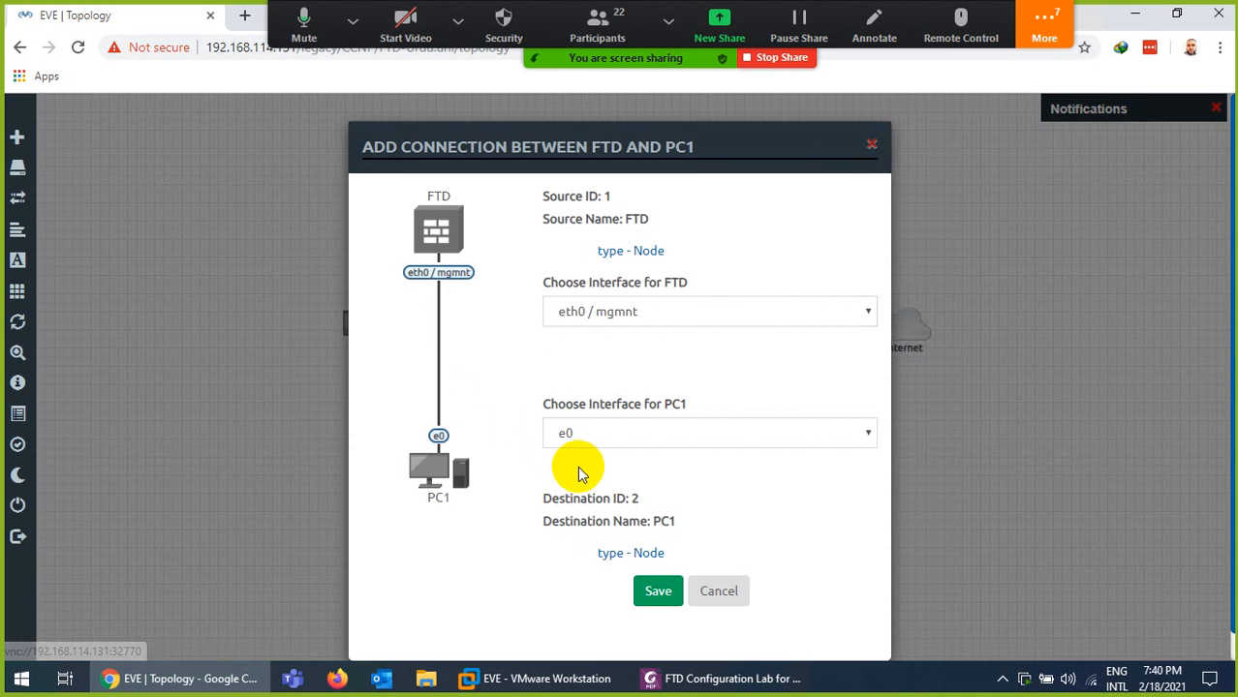
left_click(591, 312)
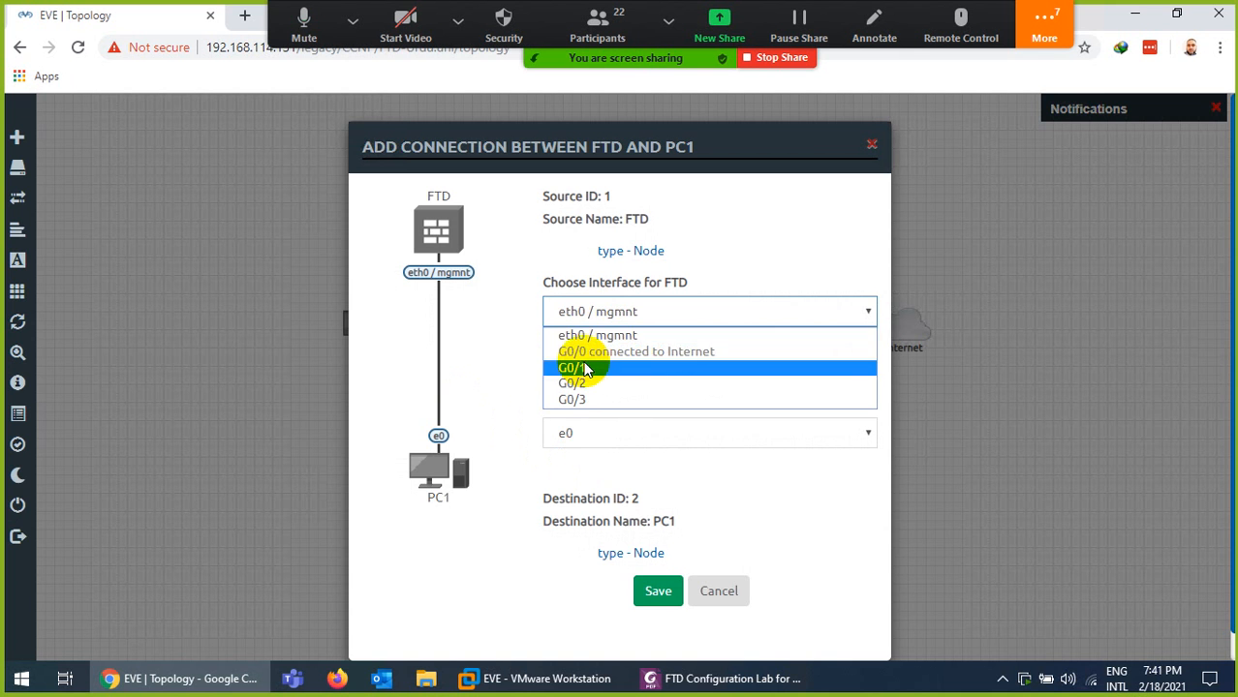
left_click(581, 370)
left_click(657, 590)
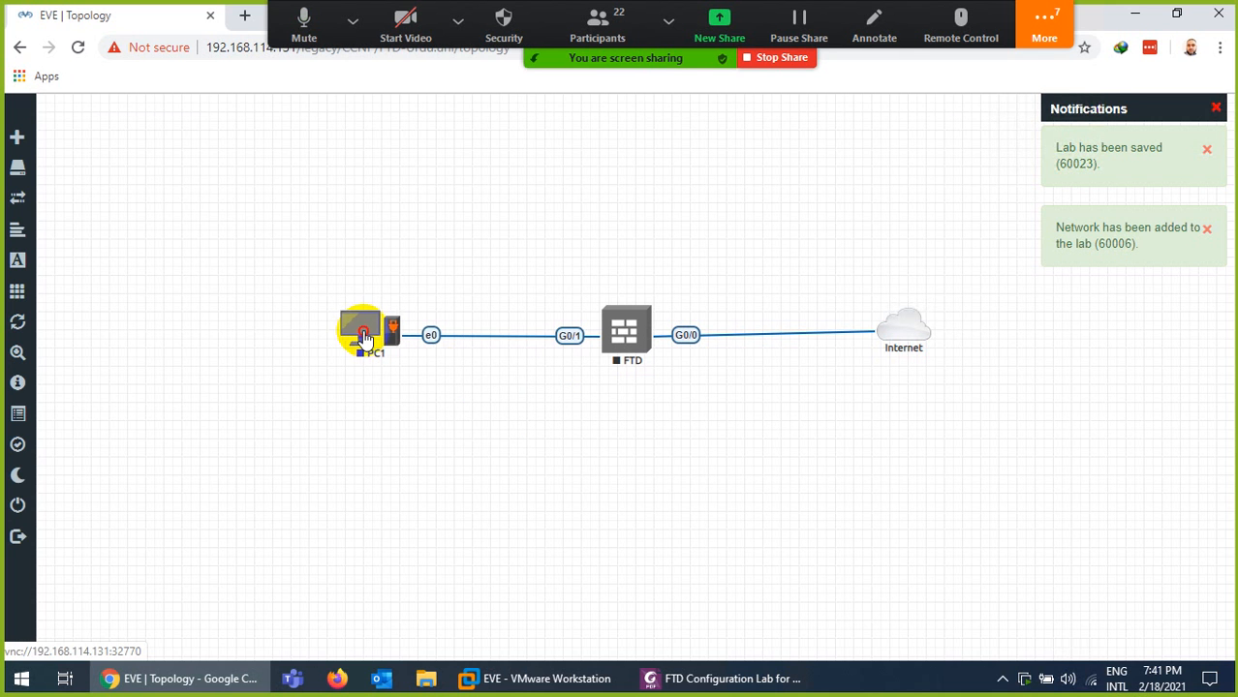
left_click_drag(362, 339, 370, 337)
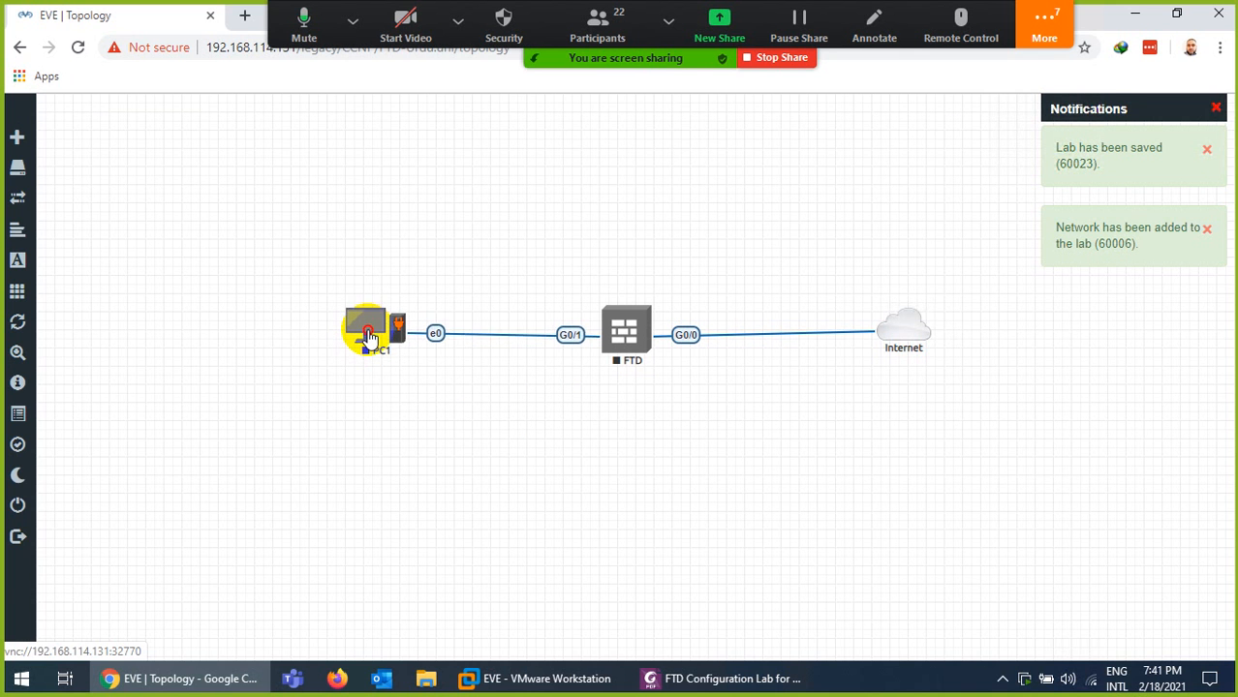
mouse_move(897, 332)
left_mouse_down()
mouse_move(889, 344)
mouse_move(905, 346)
left_mouse_up()
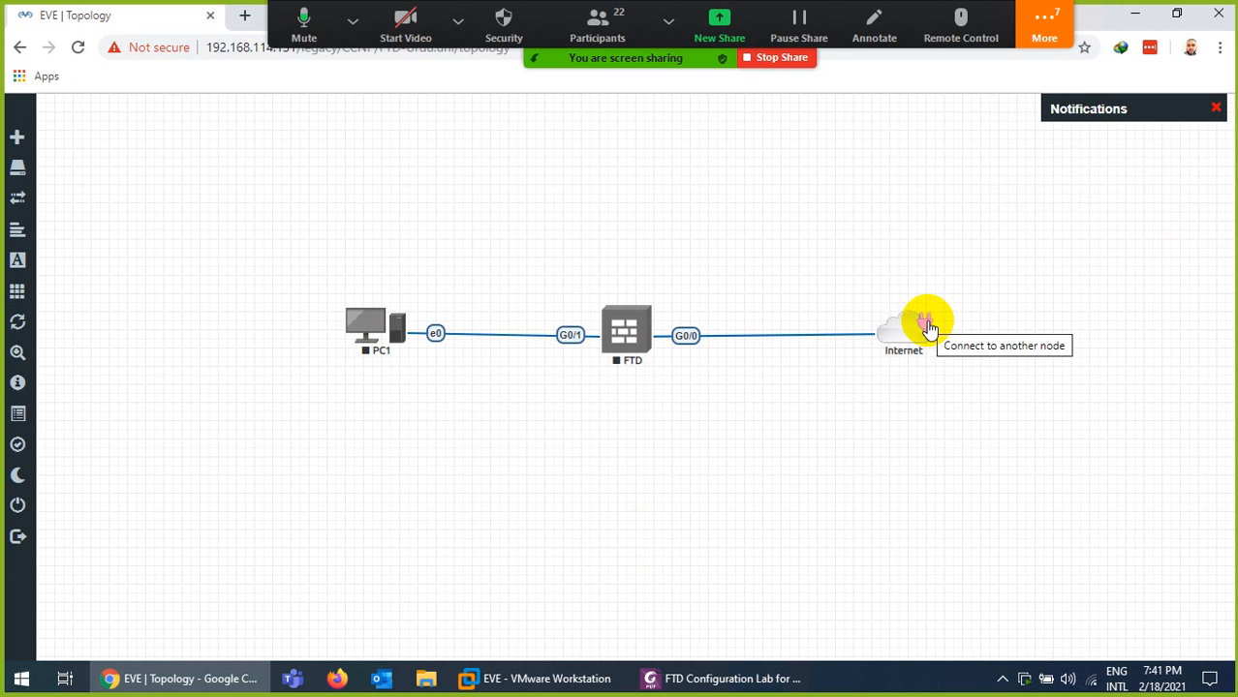
Connect the Internet network to FTD's eth0 / mgmnt interface and nudge PC1 slightly to straighten its link
left_click_drag(925, 324, 628, 325)
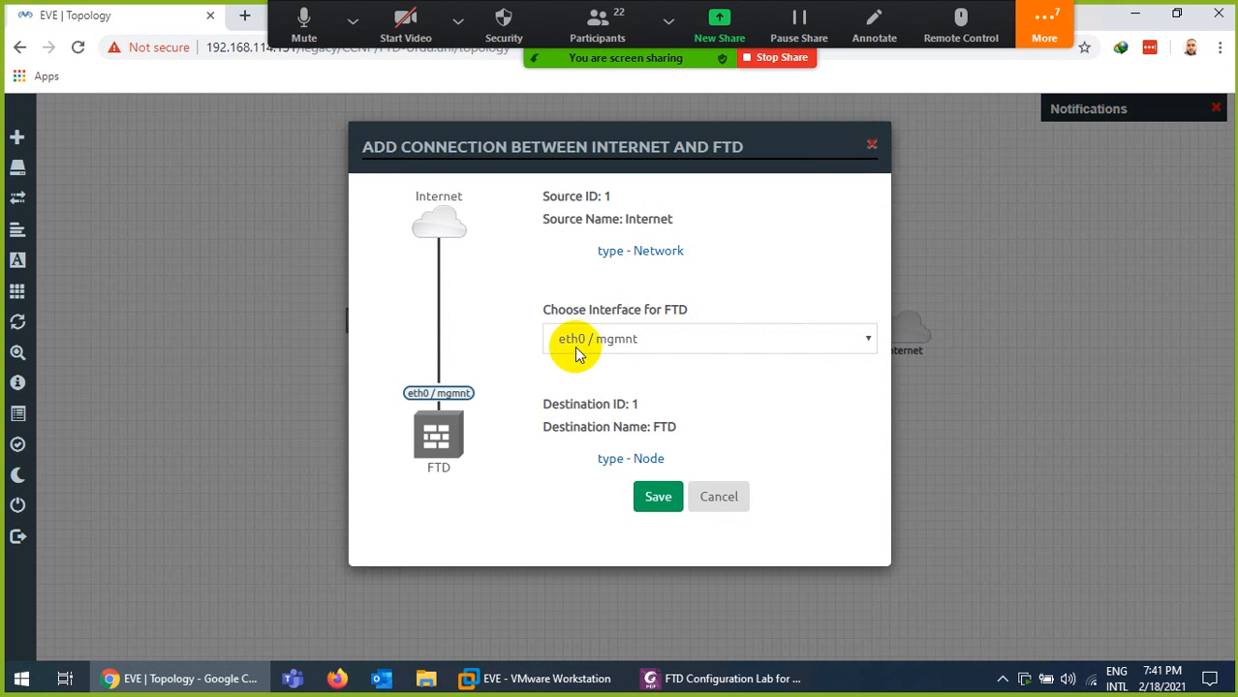
left_click(660, 501)
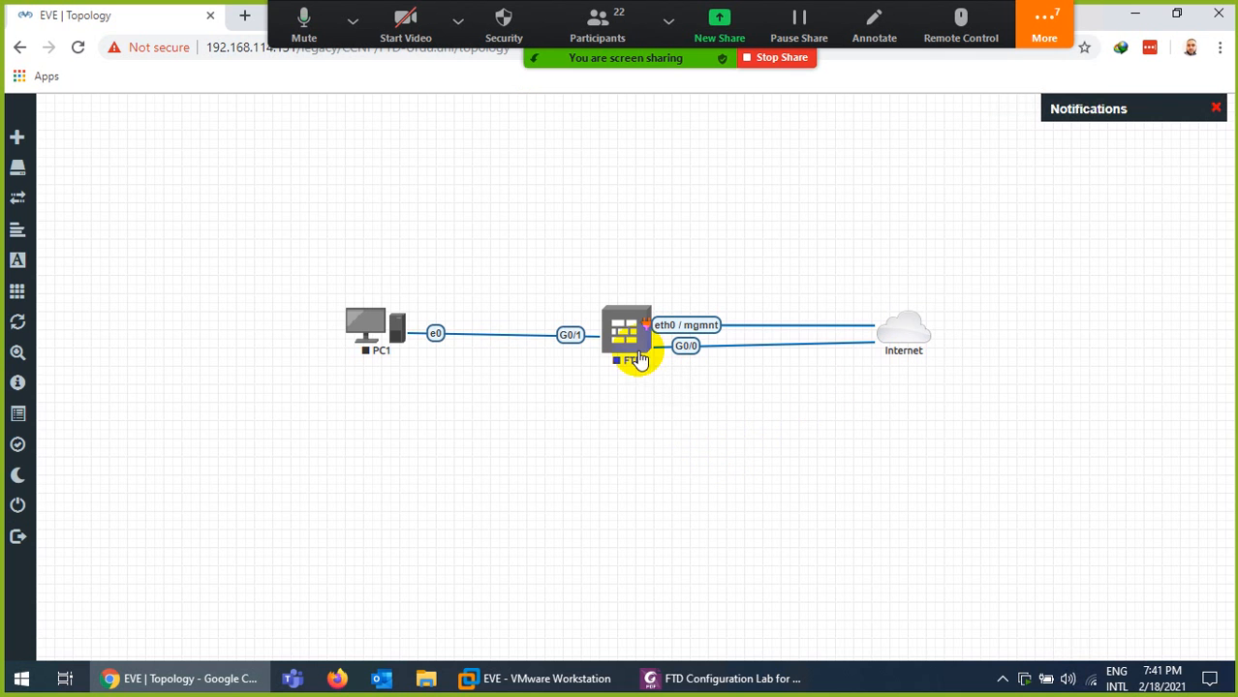
left_click_drag(351, 331, 358, 345)
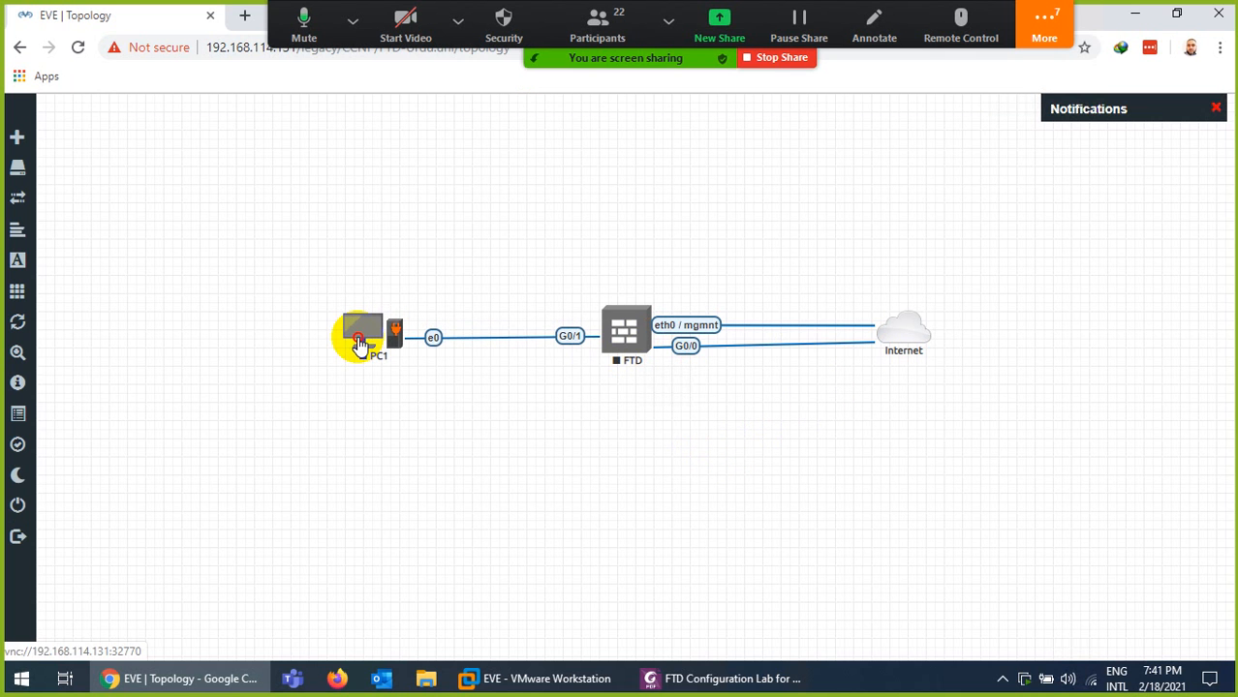
left_click_drag(851, 315, 787, 334)
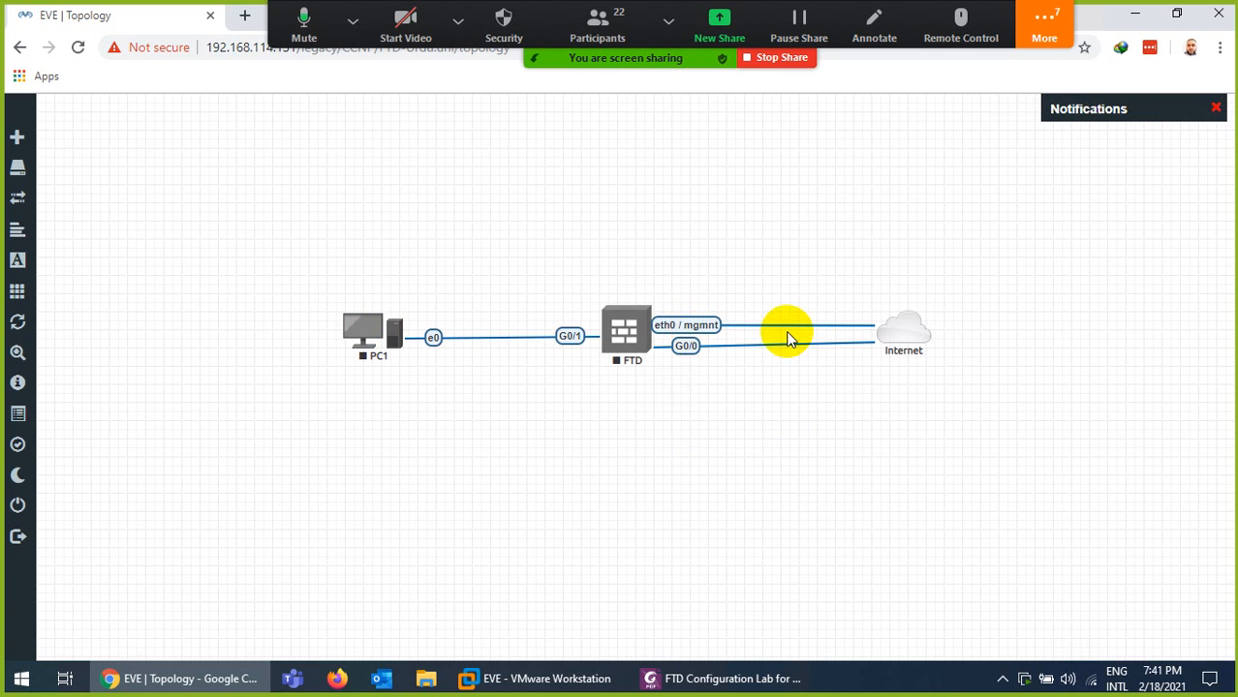
Start the FTD and PC1 nodes
right_click(620, 332)
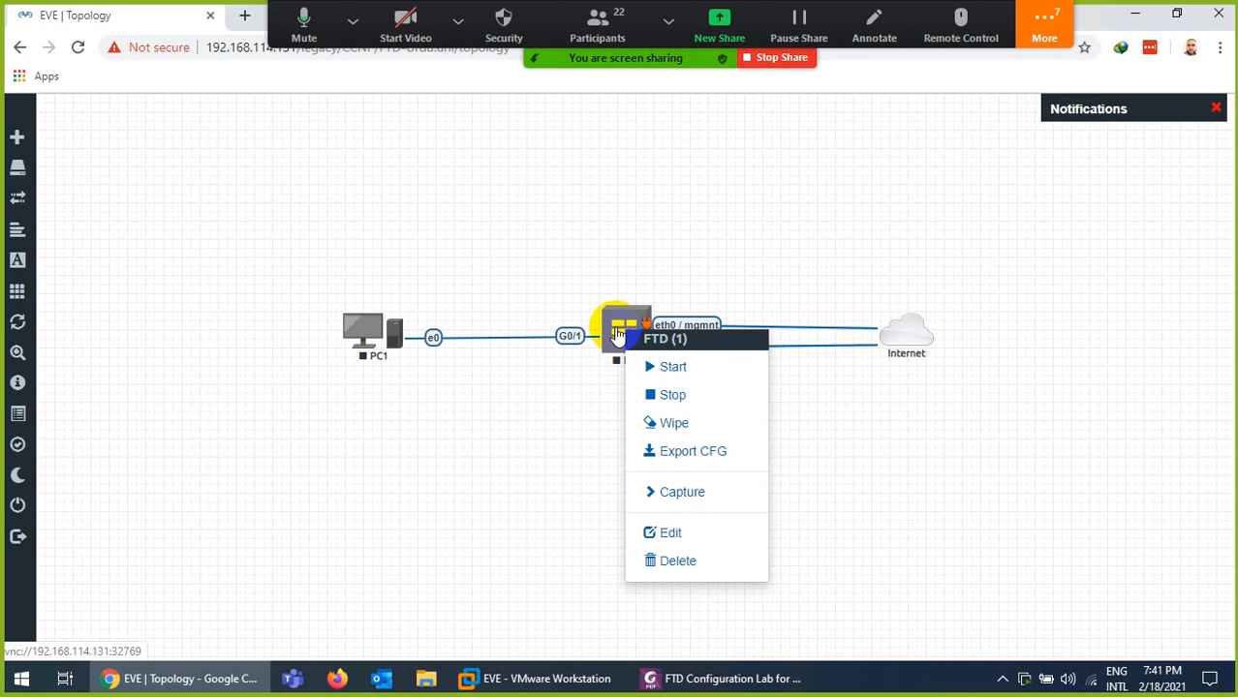
left_click(654, 372)
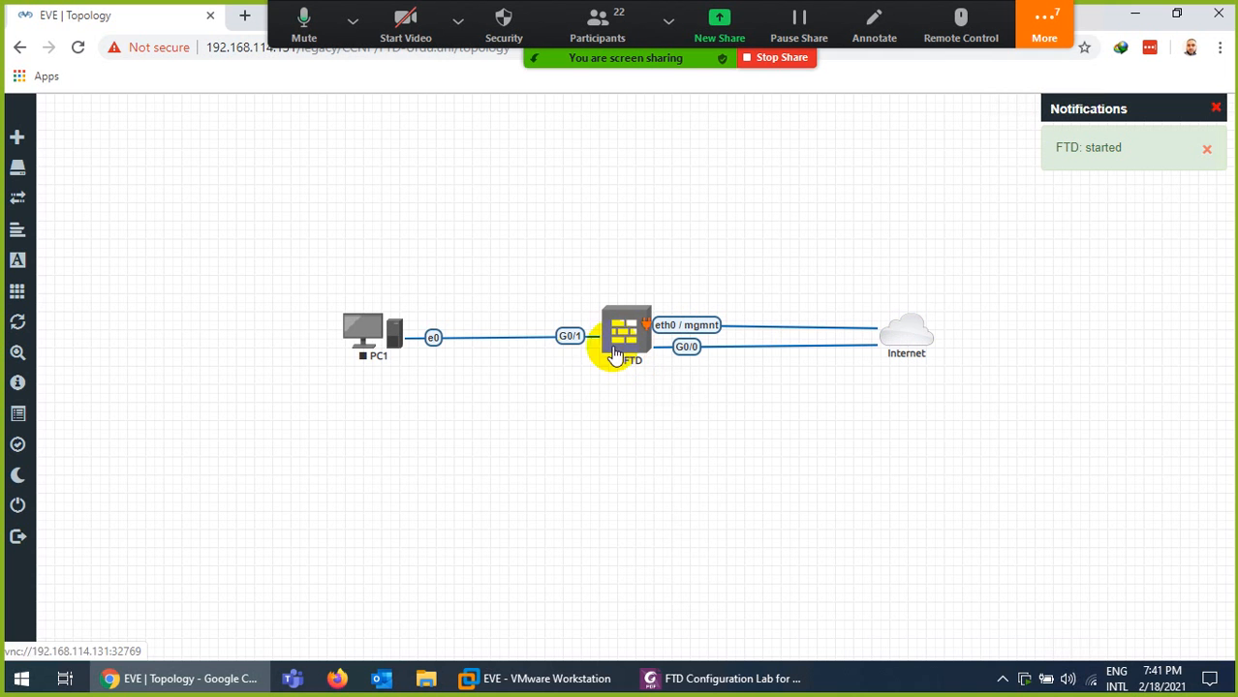
right_click(364, 326)
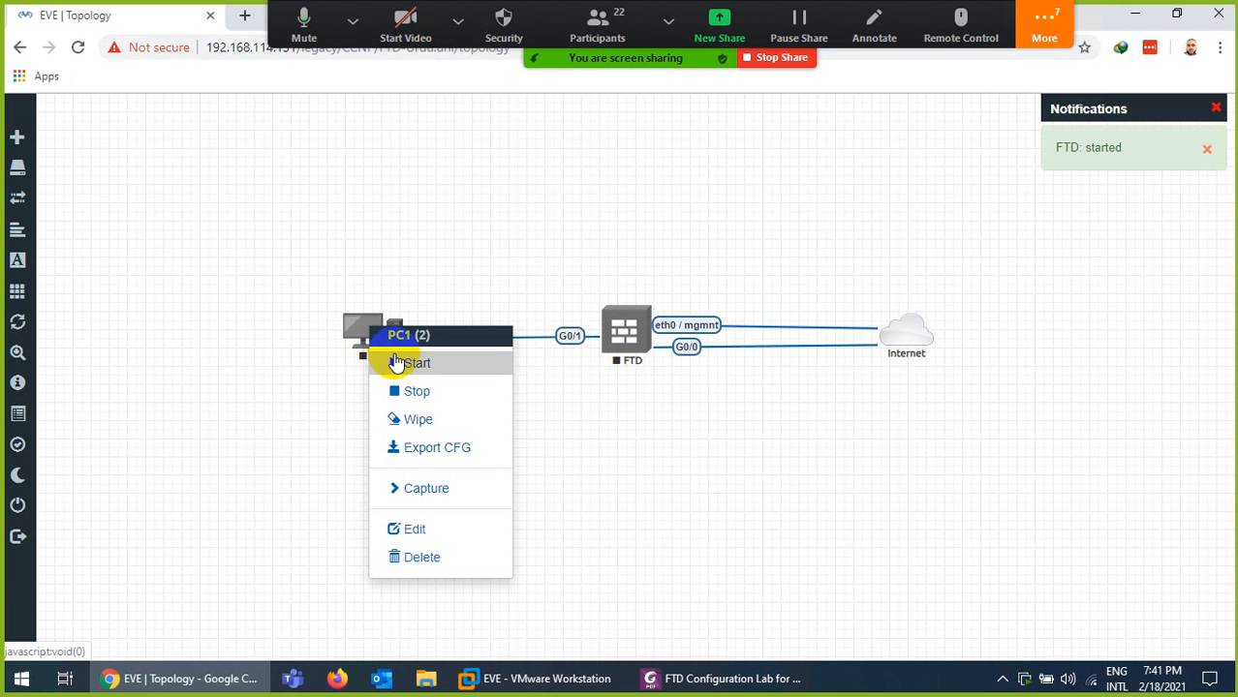
left_click(395, 359)
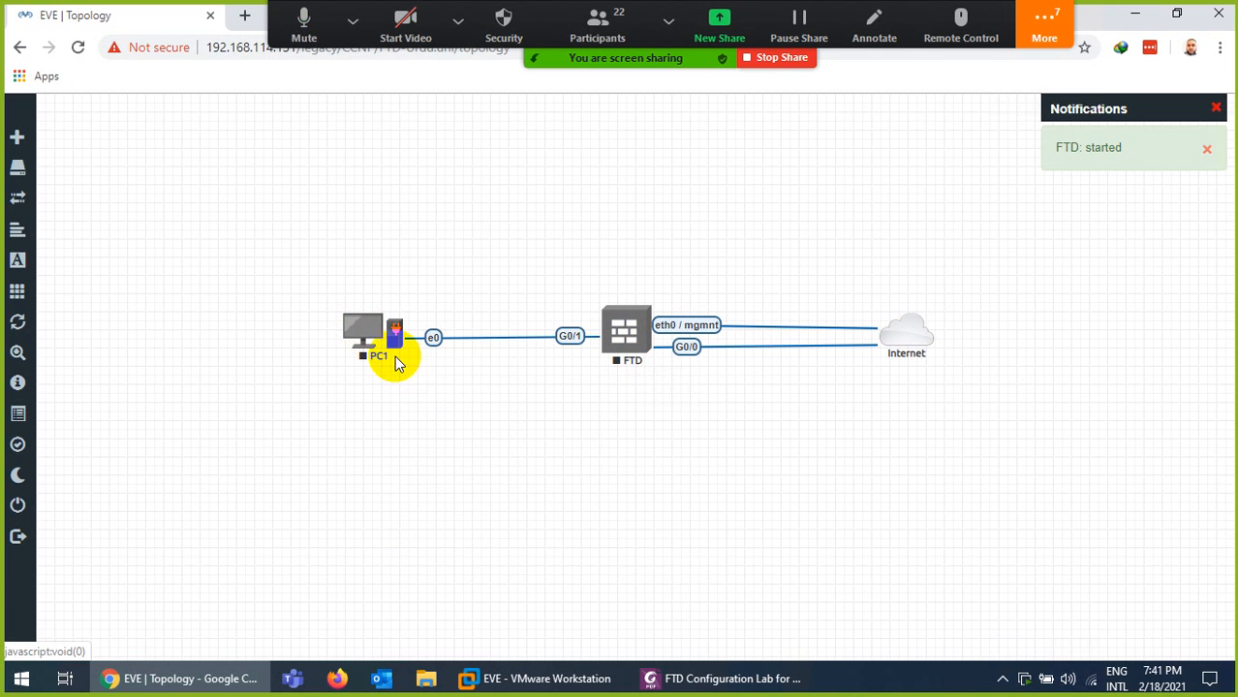
Add a bold blue text label reading 192.168.114.2 and place it below the Internet cloud
right_click(632, 422)
left_click(680, 569)
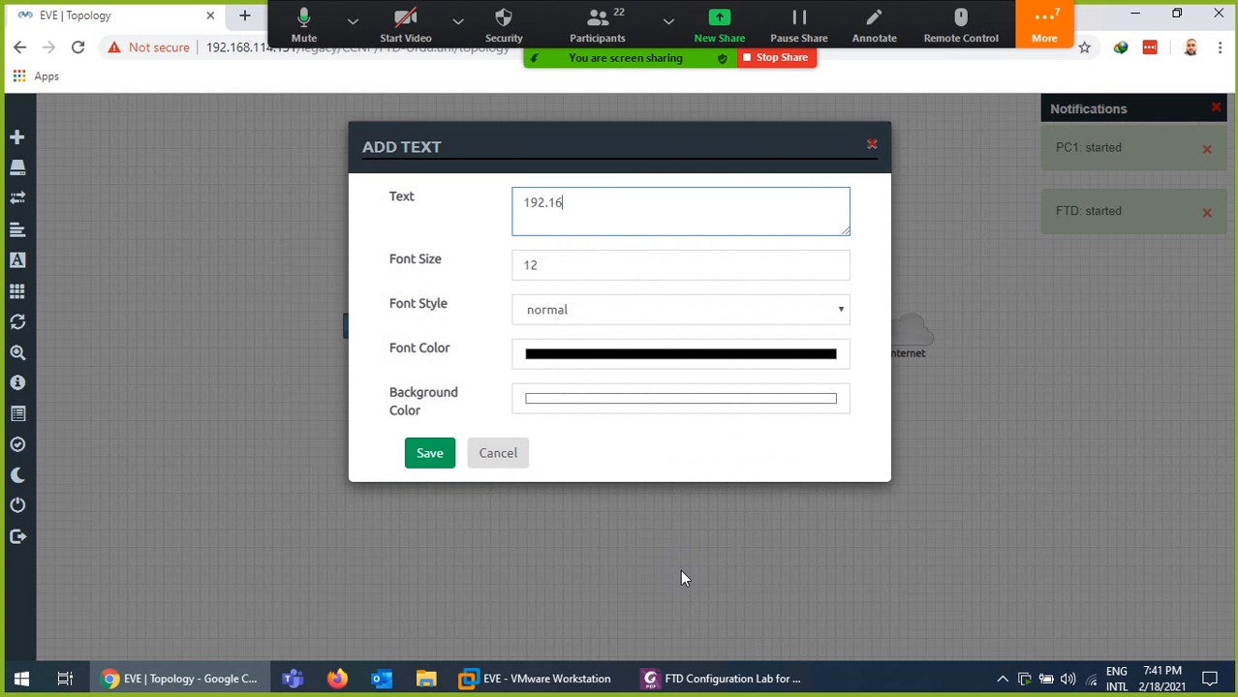
type("192.168.114.")
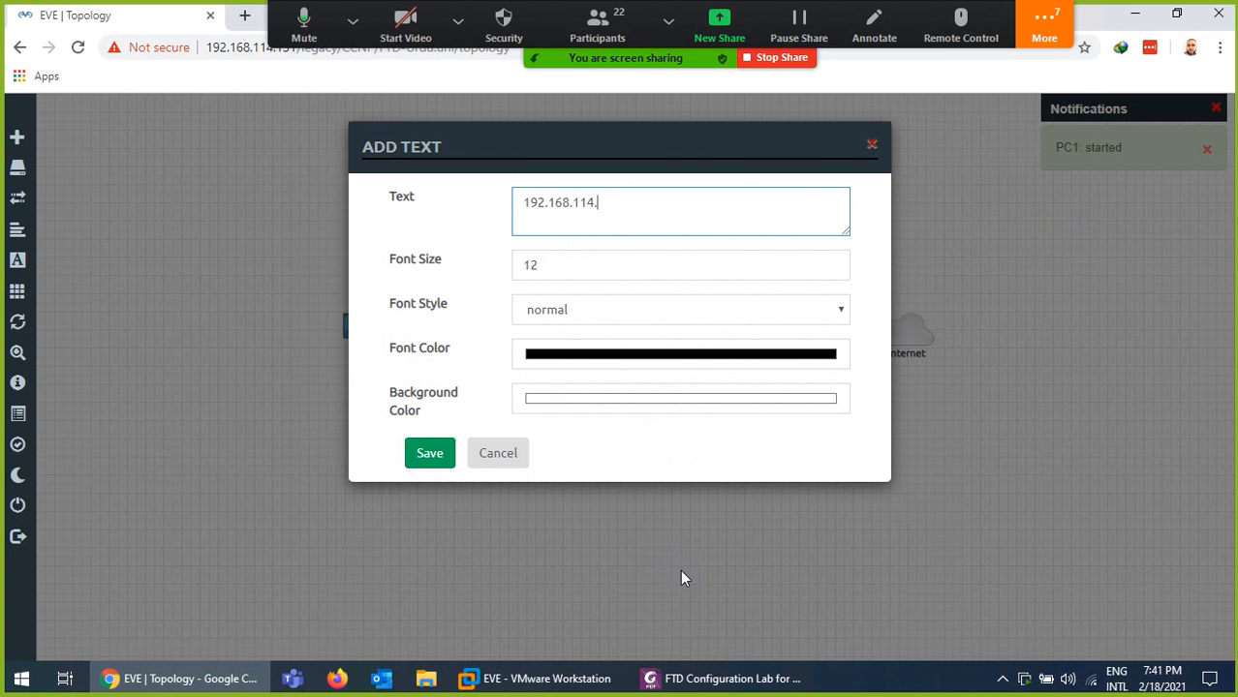
type("2")
left_click(525, 310)
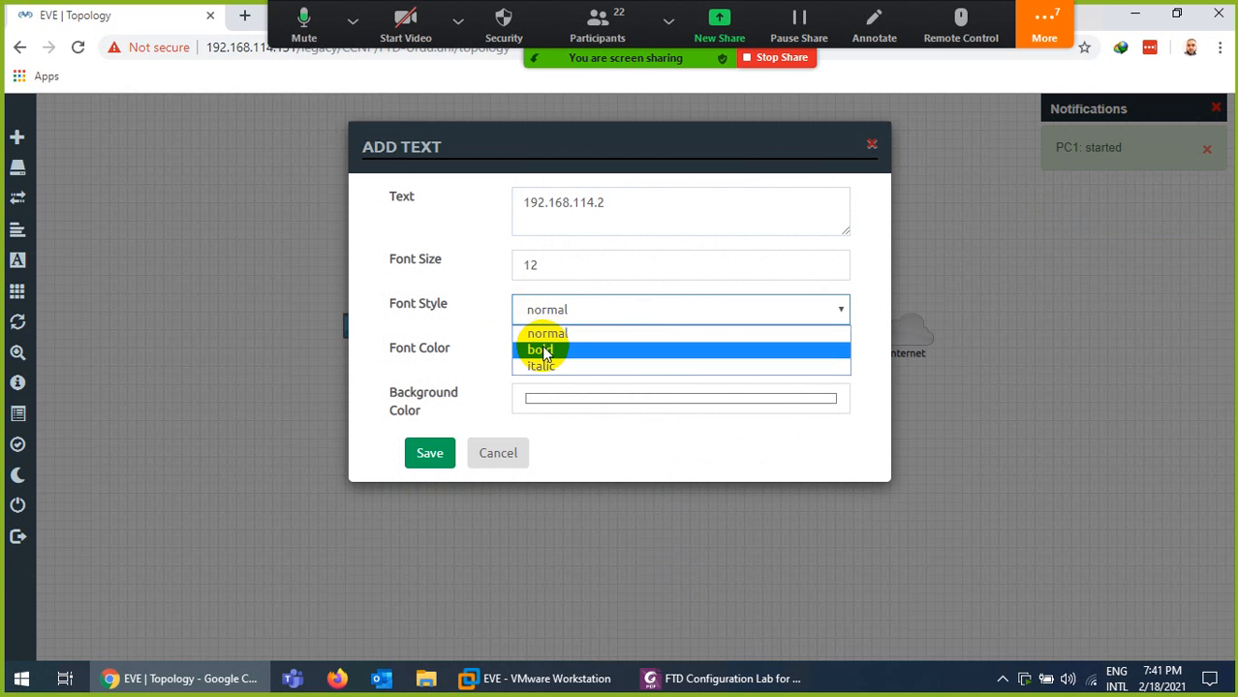
left_click(541, 350)
left_click(555, 356)
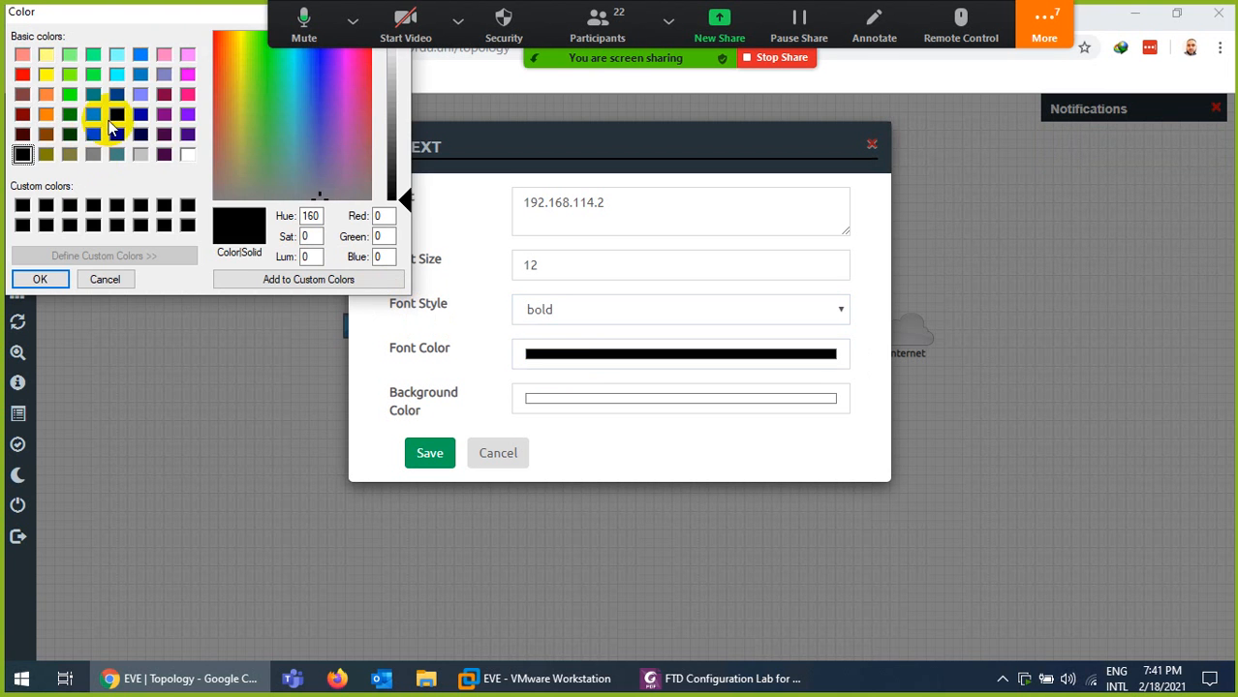
left_click(116, 114)
left_click(37, 279)
left_click(426, 455)
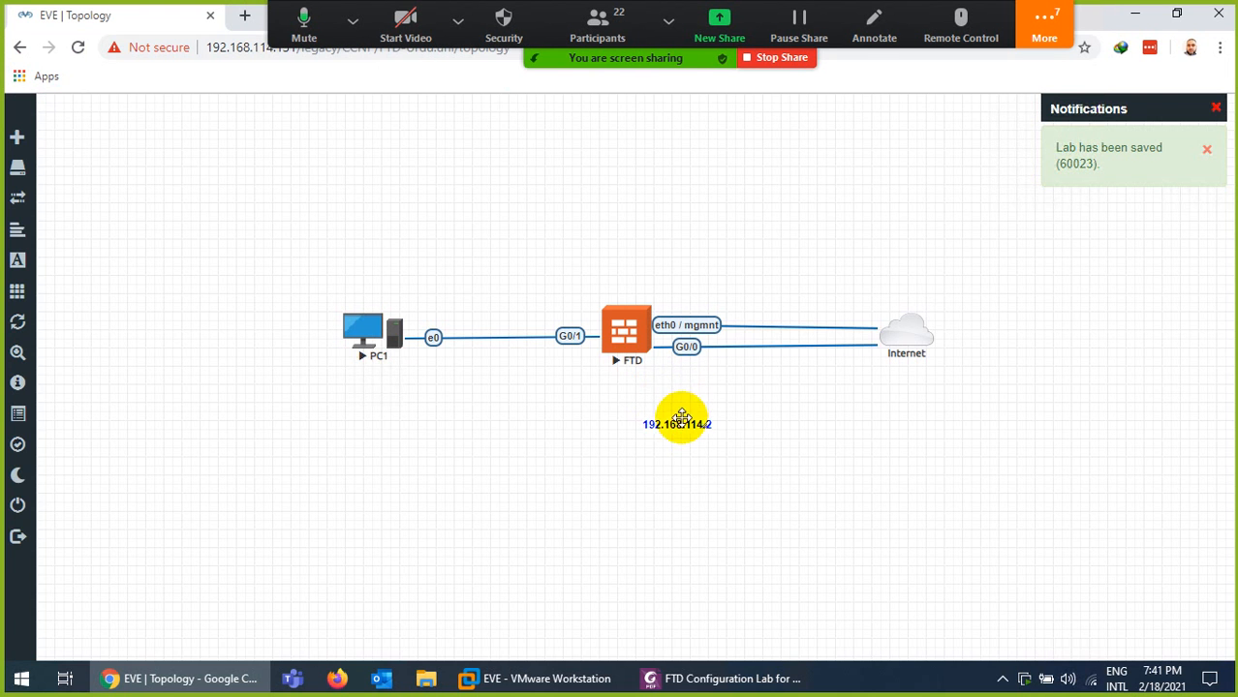
left_click_drag(677, 420, 911, 386)
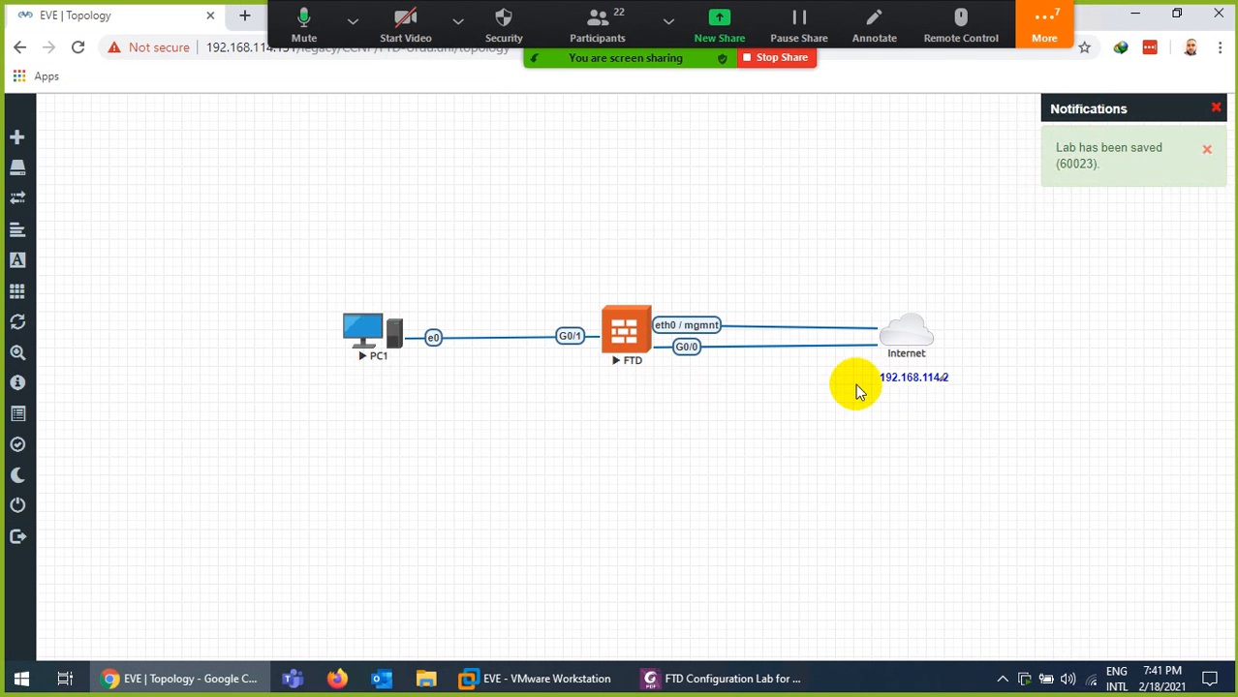
Duplicate the Internet address label, place the copy above FTD's eth0 / mgmnt interface and change it to 192.168.114.100
right_click(905, 378)
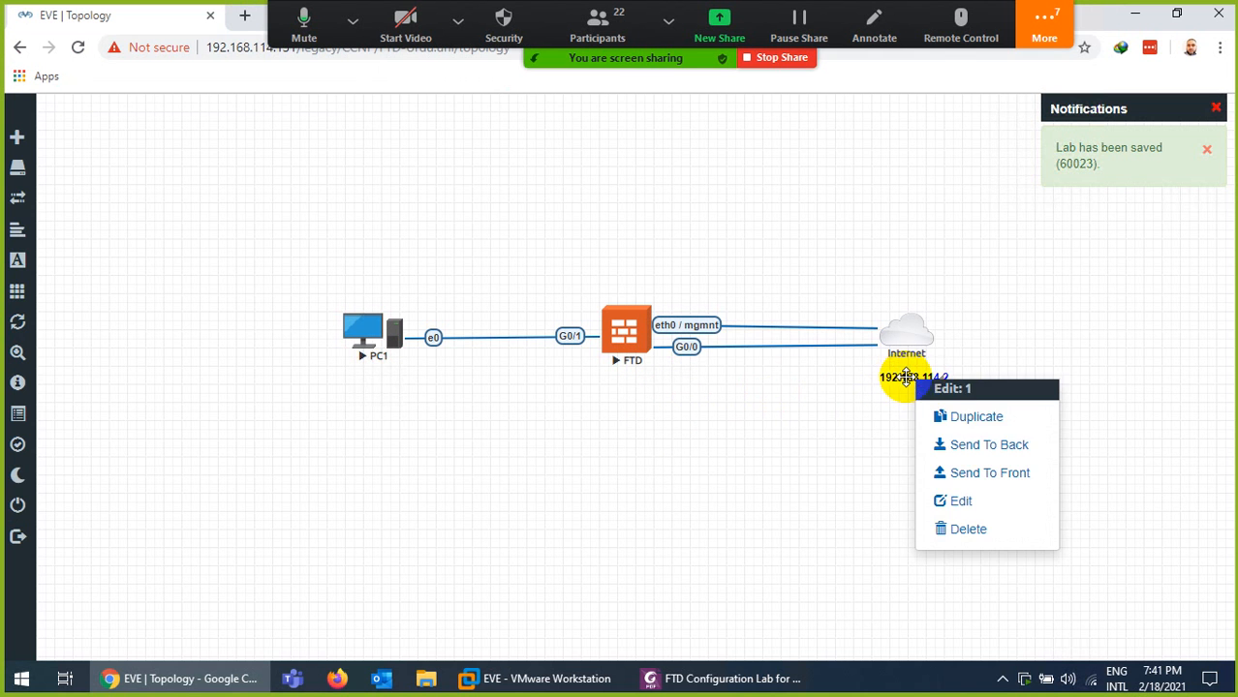
left_click(958, 416)
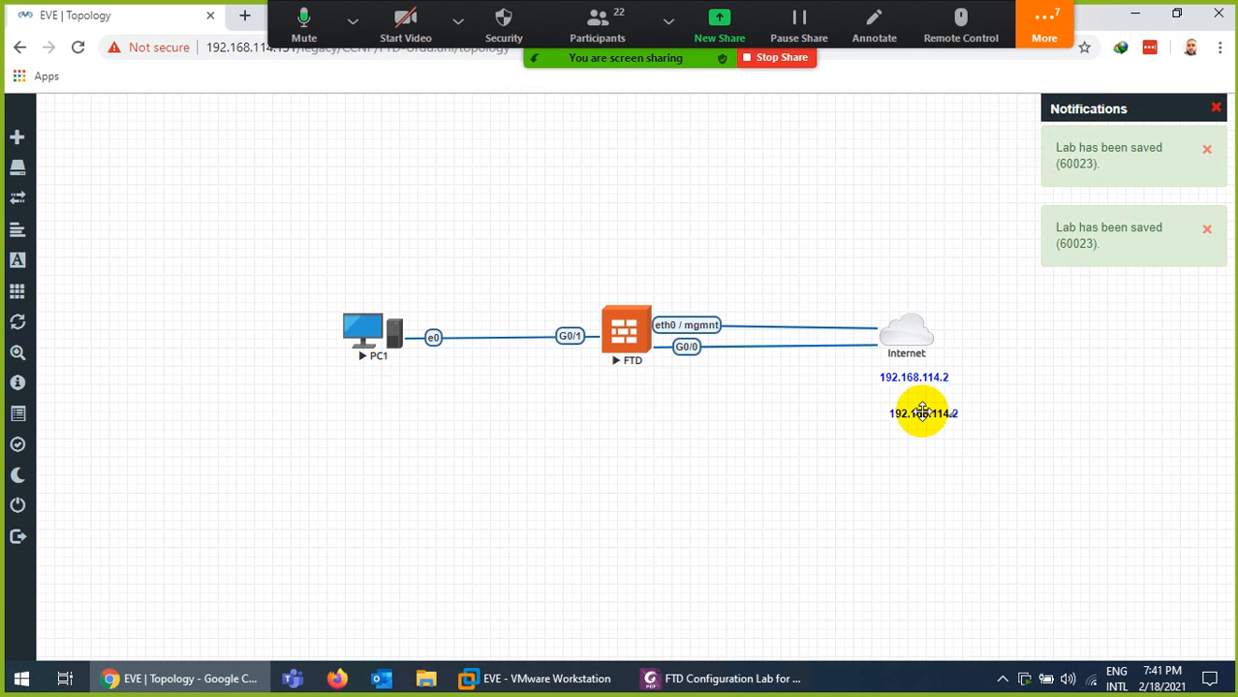
left_click_drag(920, 414, 709, 297)
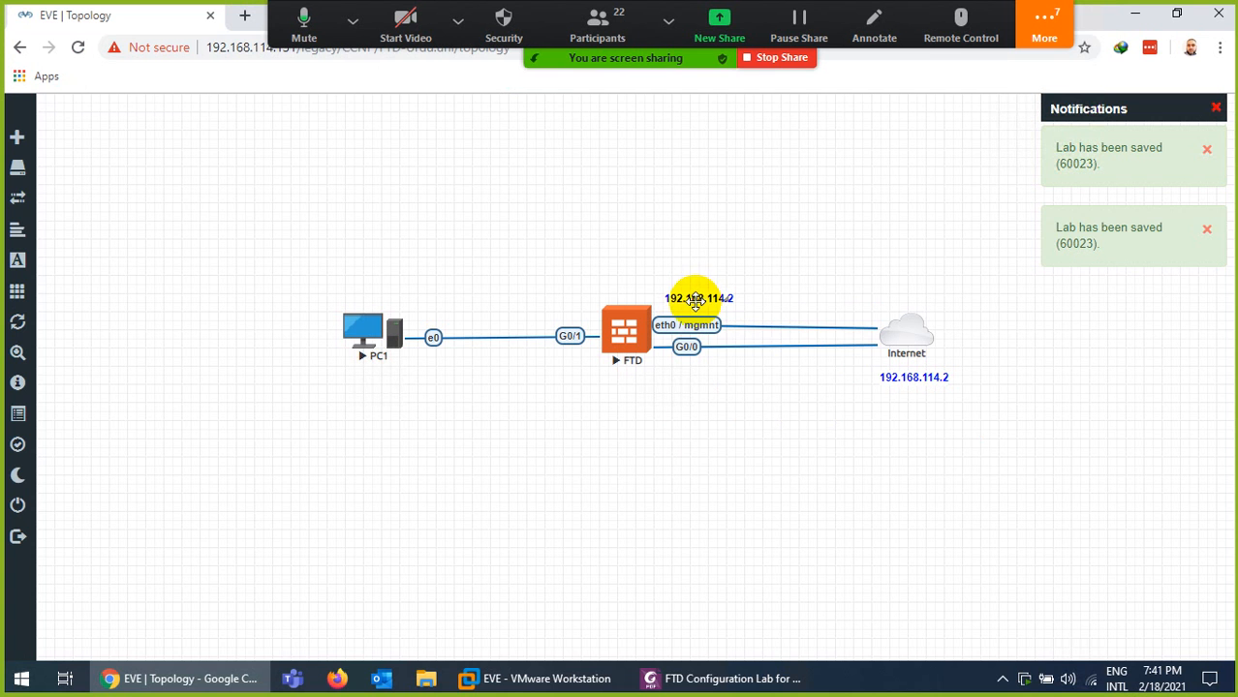
left_click(814, 441)
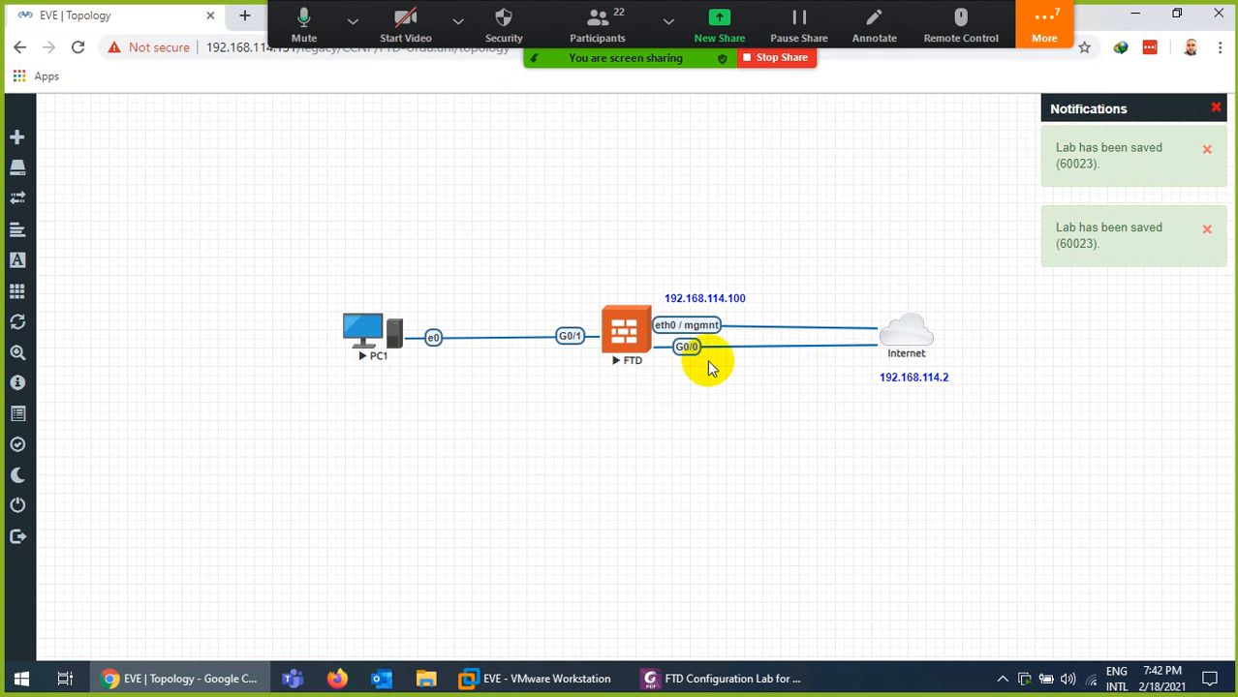
Duplicate the Internet address label, place the copy below PC1 and change its text to 192.168.1.2
right_click(905, 378)
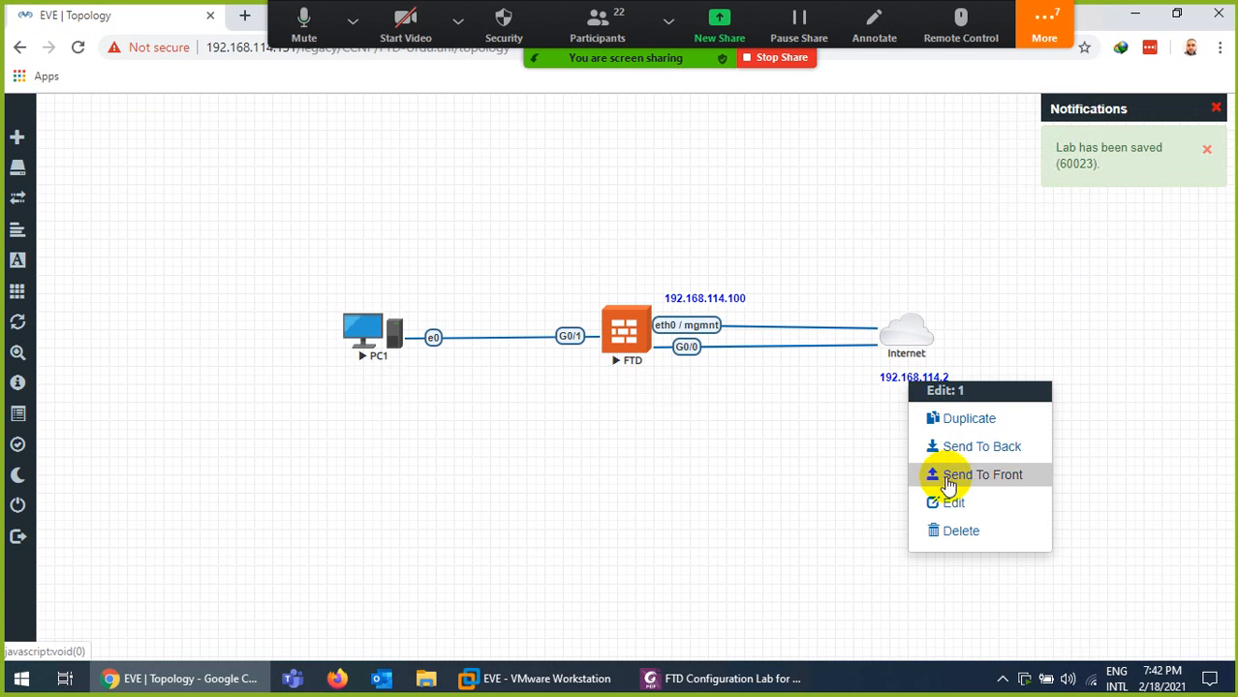
left_click(956, 418)
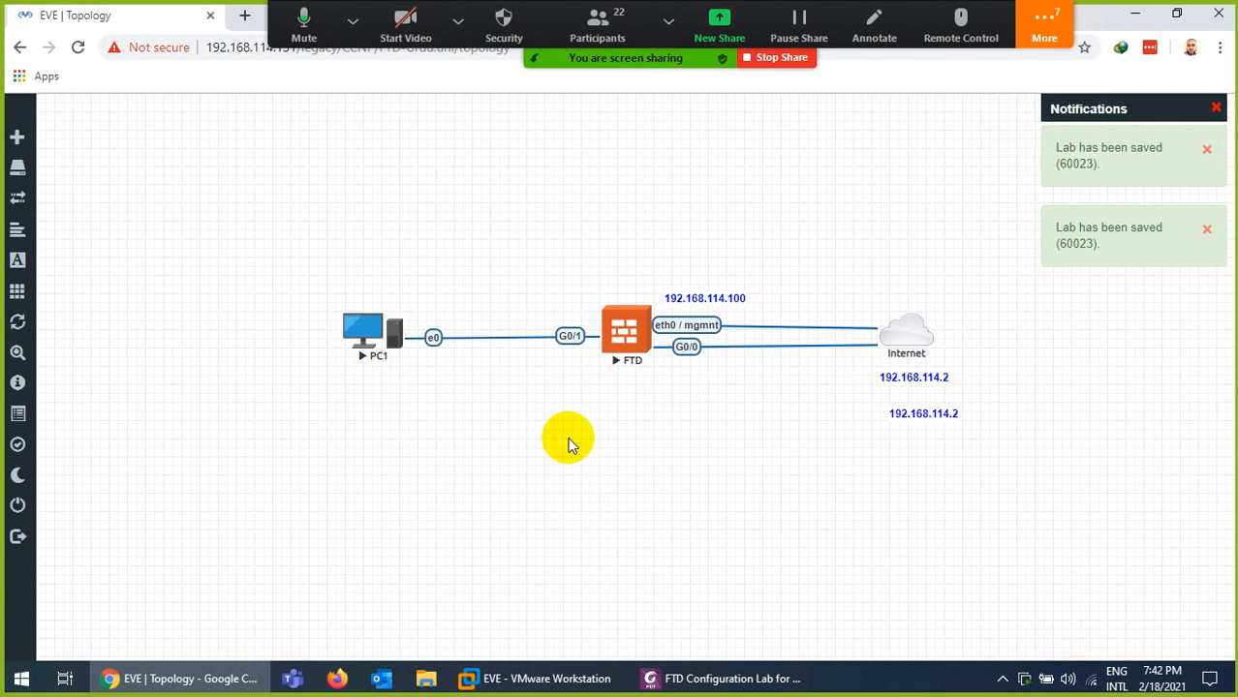
left_click_drag(908, 414, 357, 385)
double_click(358, 386)
key("Right")
key("Right")
key("Right")
key("Right")
key("Right")
key("Right")
key("Right")
key("Right")
key("Right")
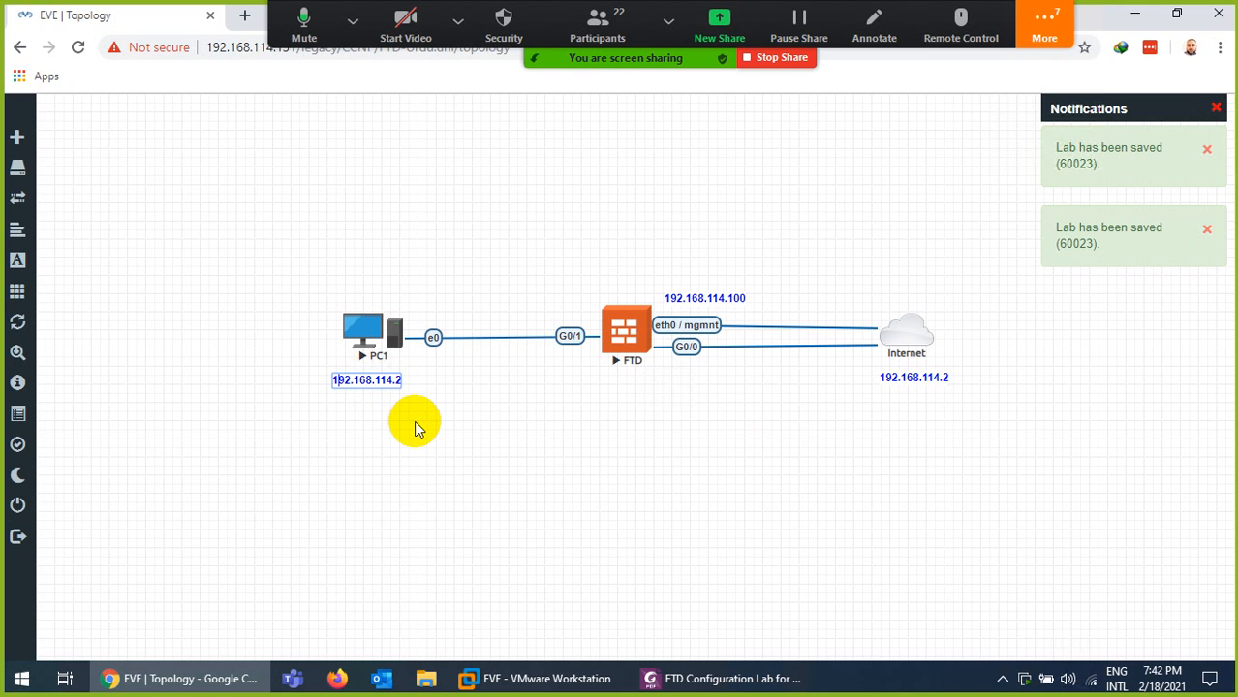
key("Delete")
key("Delete")
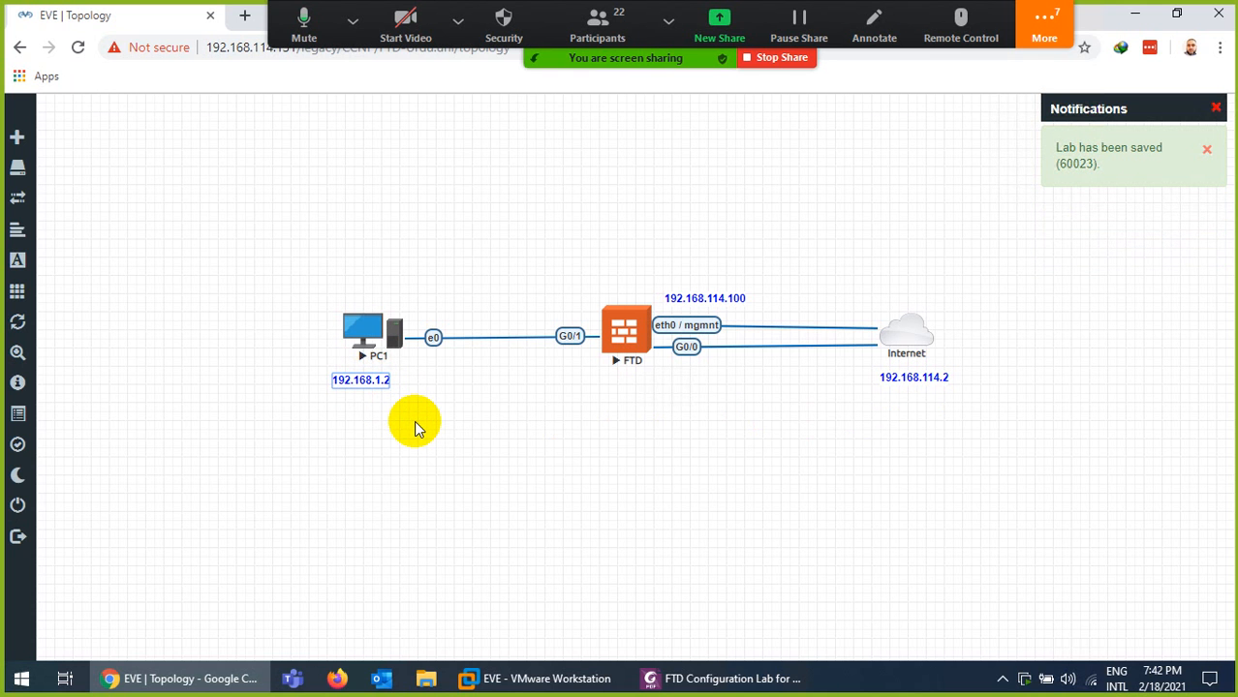
left_click(407, 414)
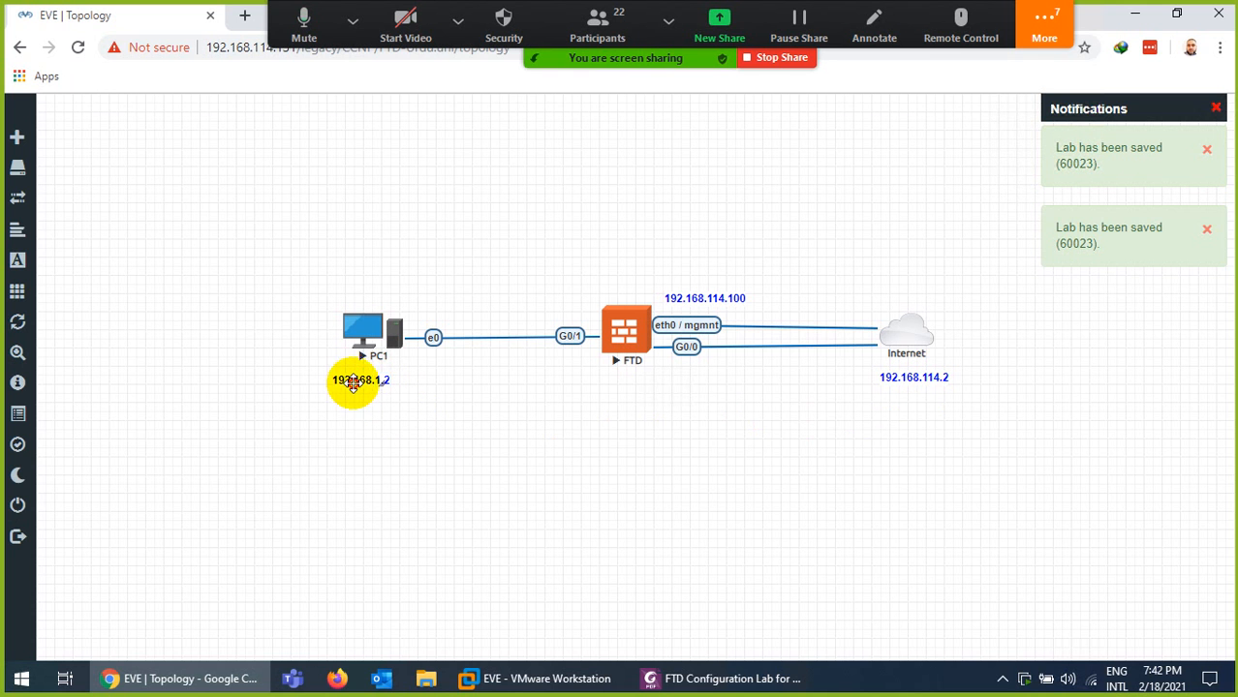
Duplicate PC1's address label, place the copy above FTD's G0/1 interface and change it to 192.168.1.00
right_click(378, 385)
left_click(421, 423)
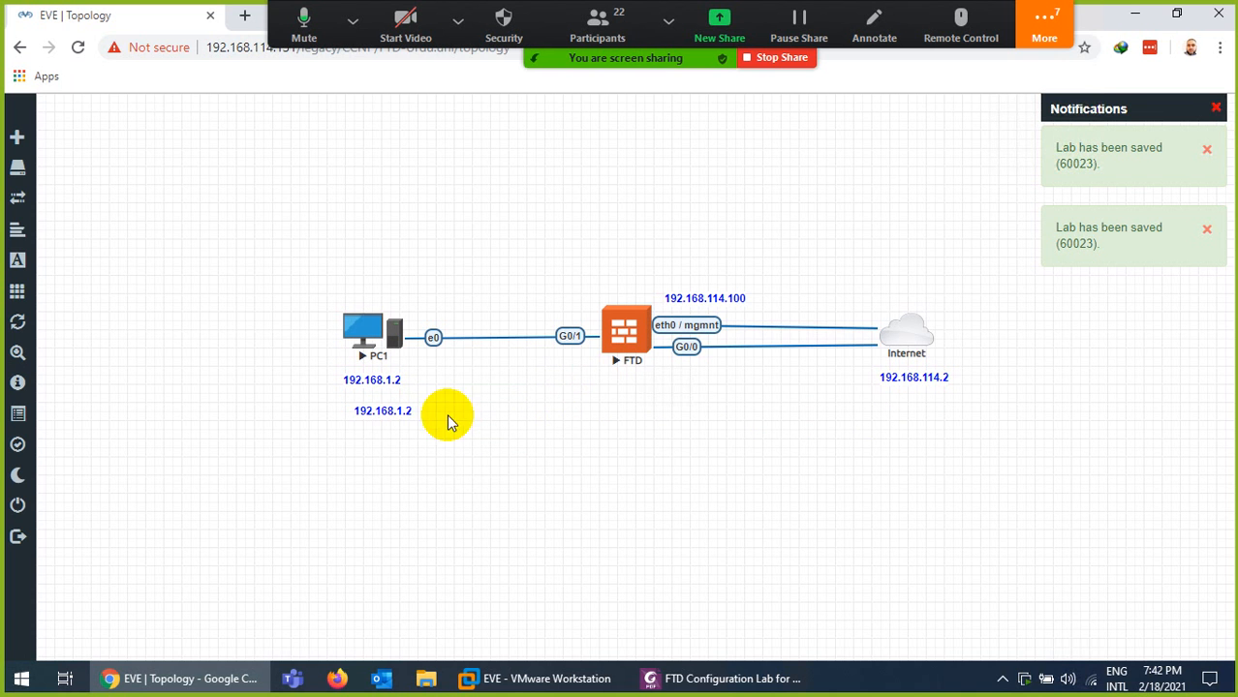
left_click_drag(382, 410, 551, 312)
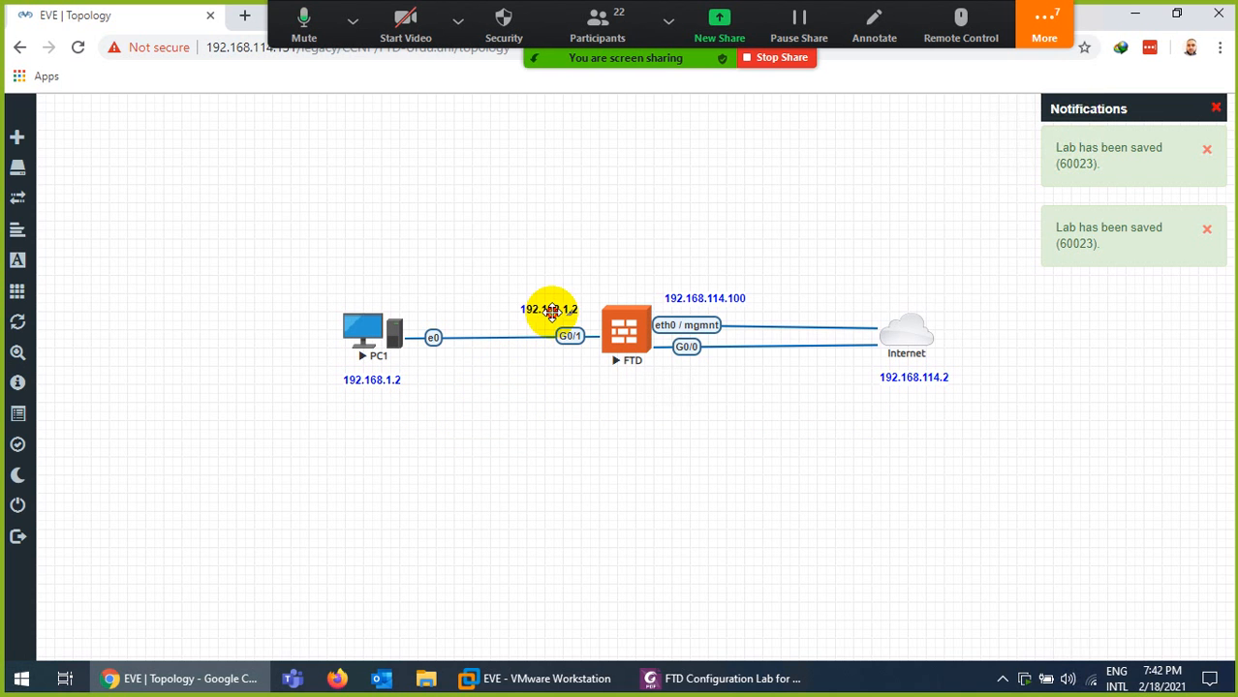
left_click(530, 374)
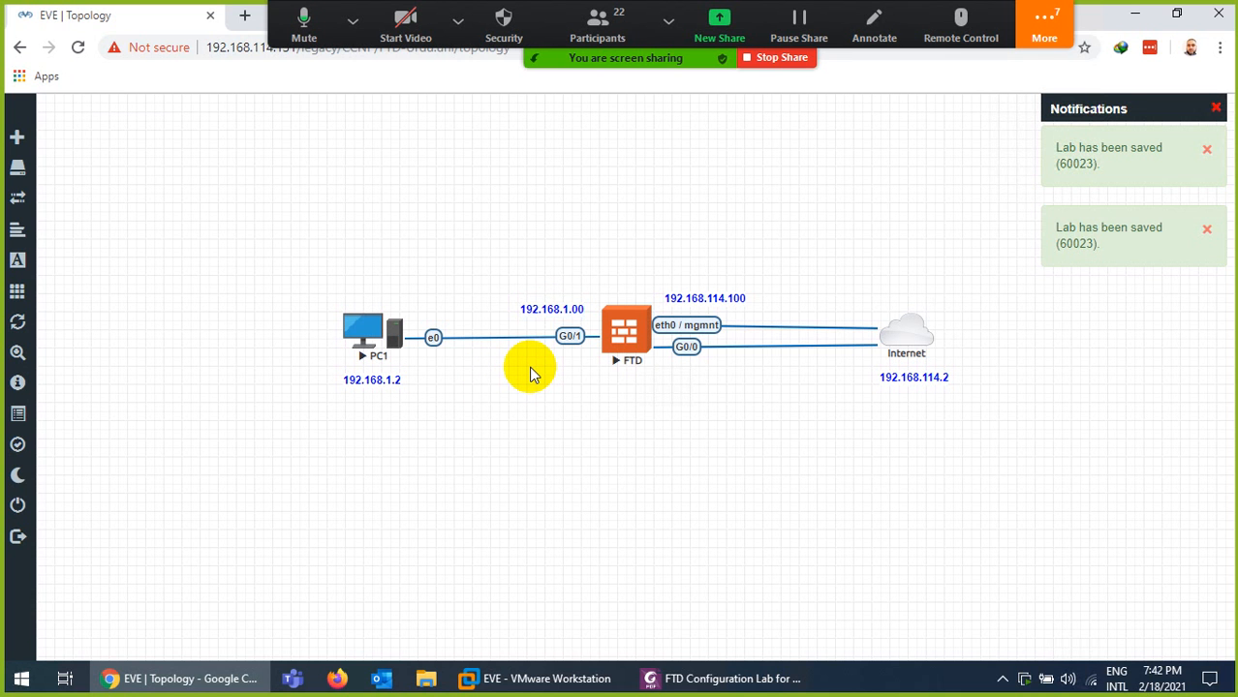
Correct FTD's G0/1 address label to 192.168.1.100, and place a duplicate of it below the G0/0 interface with the text DHCP
left_click(562, 308)
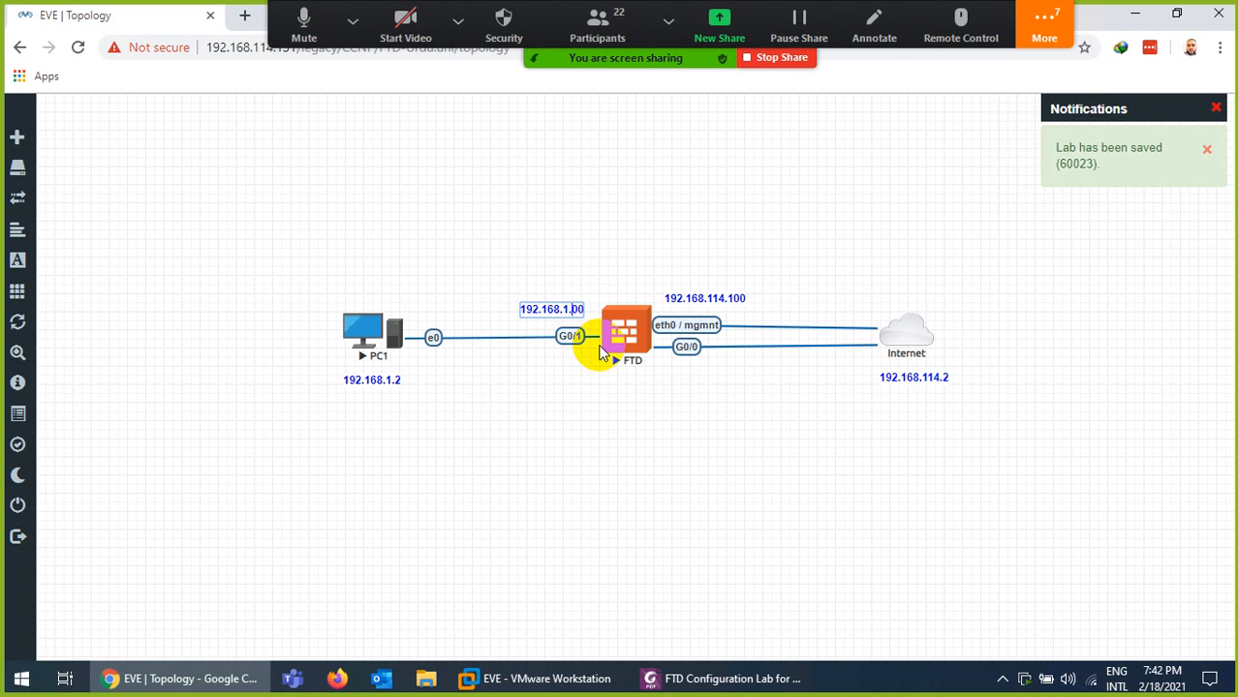
left_click(444, 420)
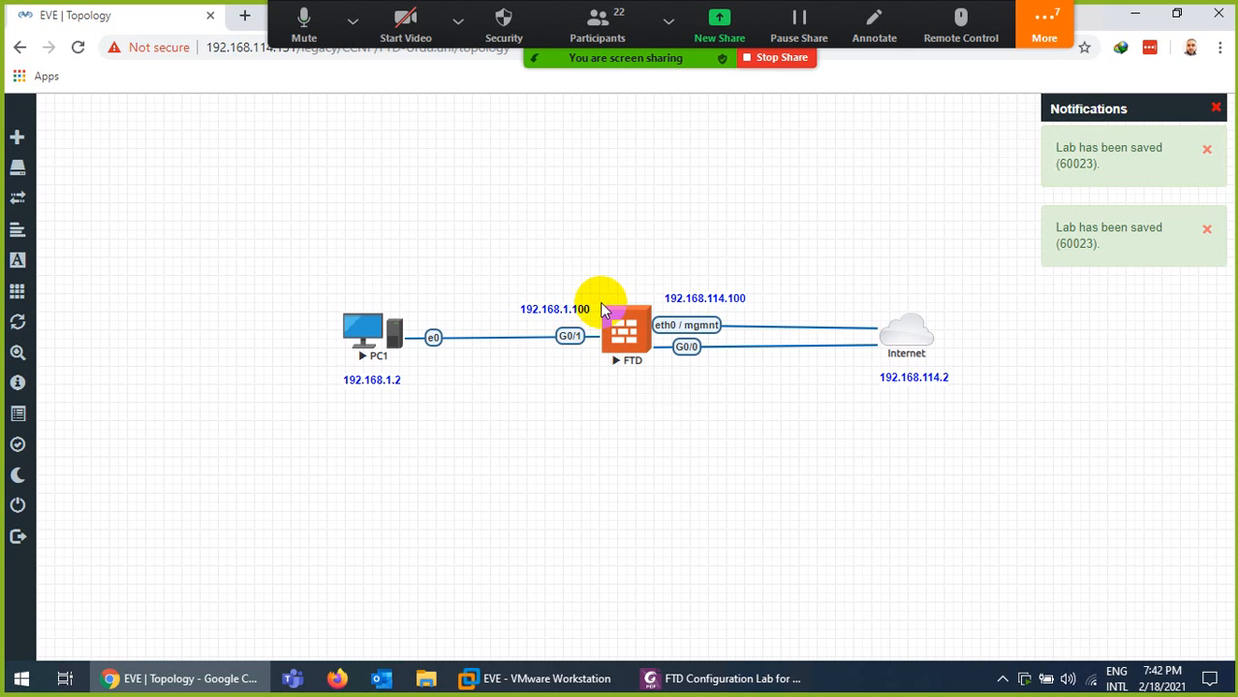
right_click(566, 308)
left_click(589, 346)
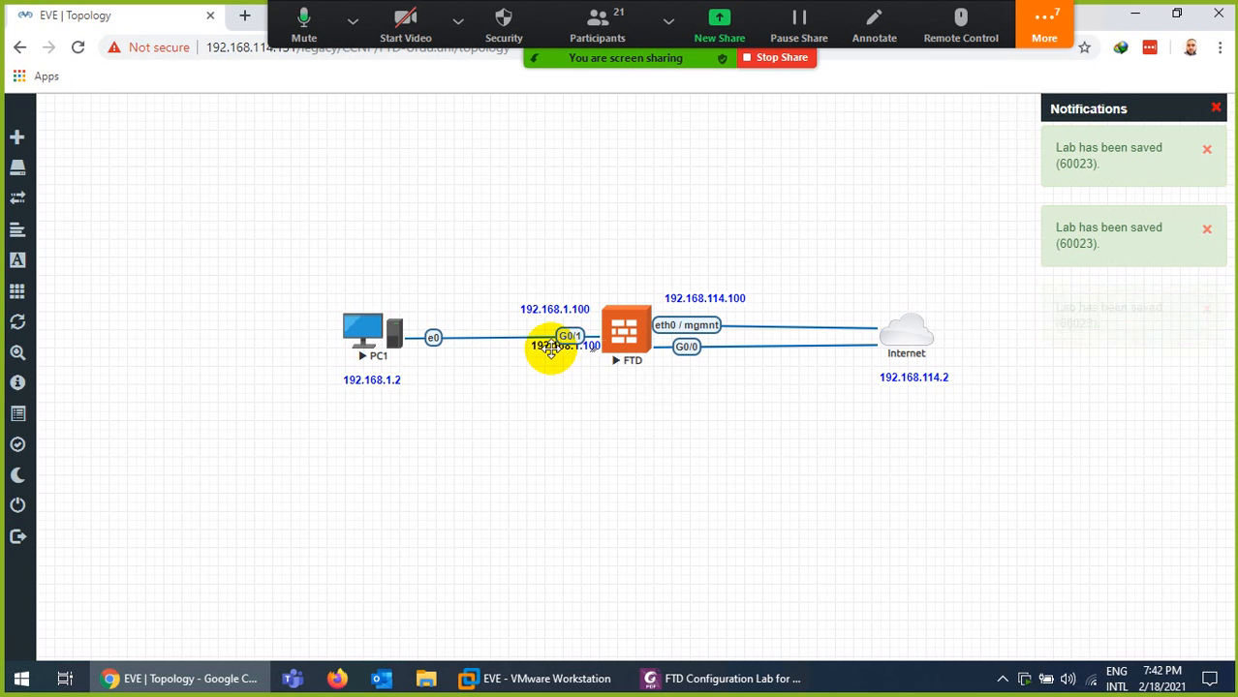
left_click_drag(550, 343, 682, 376)
left_click(682, 373)
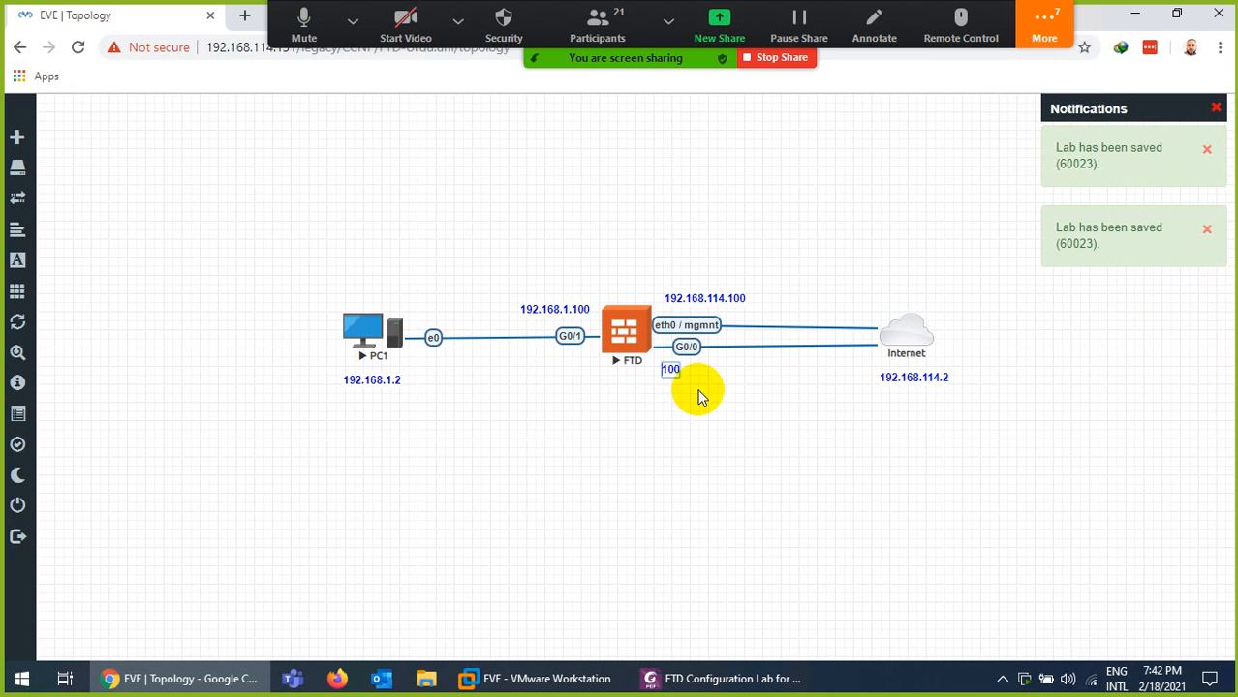
type("DHCP")
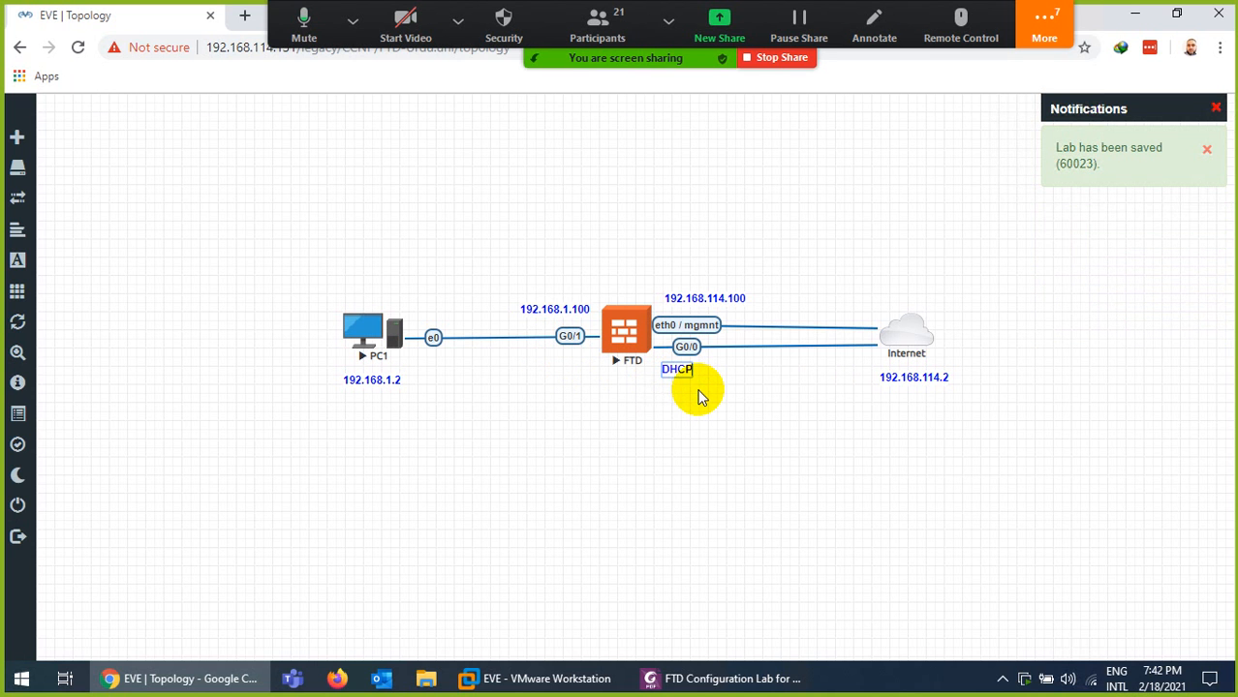
left_click(656, 416)
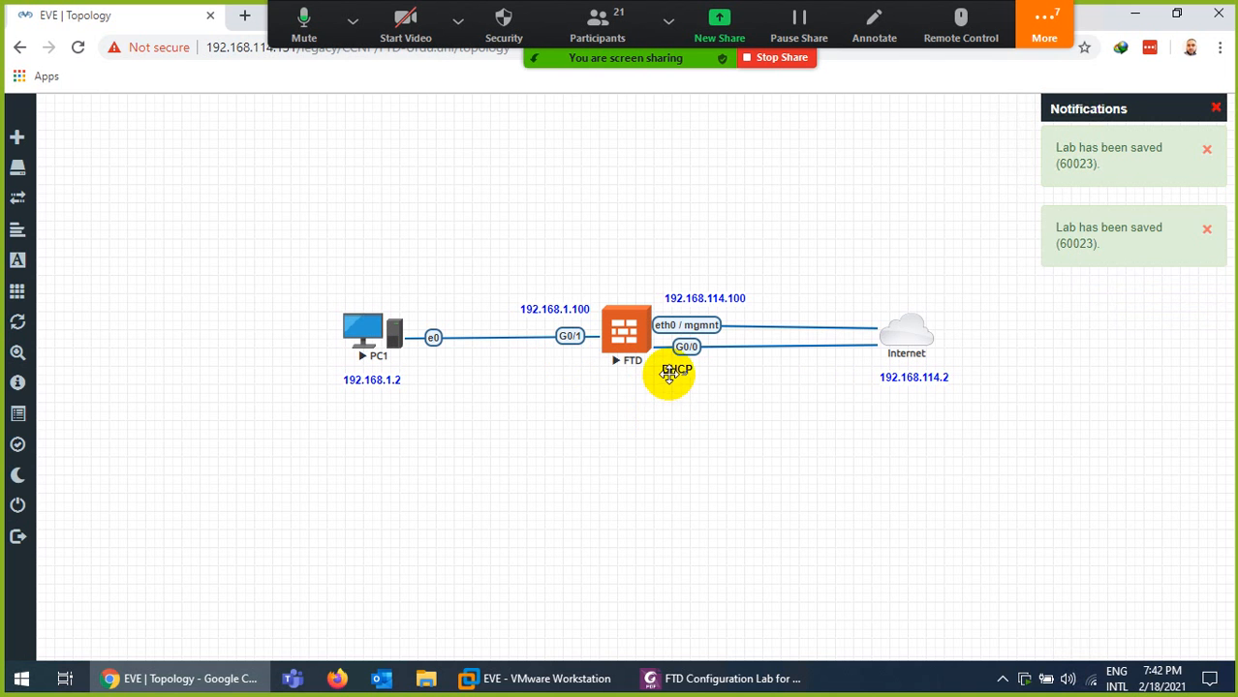
left_click_drag(669, 374, 683, 375)
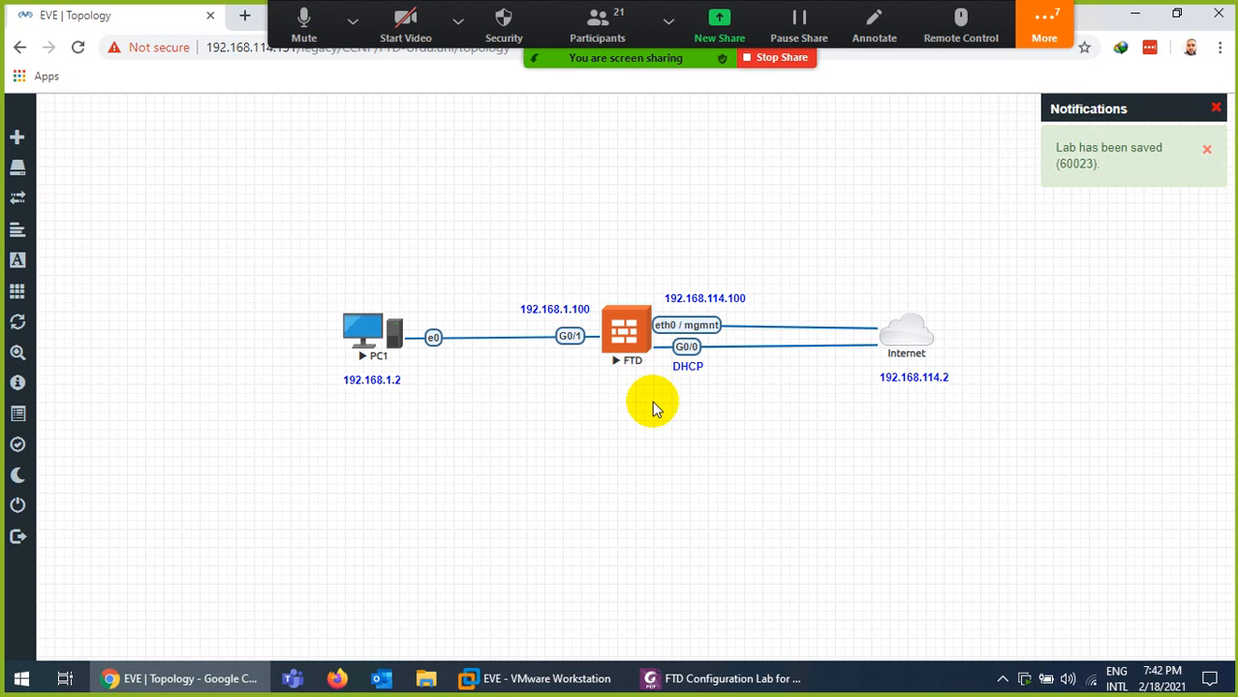
Add a bold red text label reading Inside and place it below the link between PC1 and FTD
right_click(516, 432)
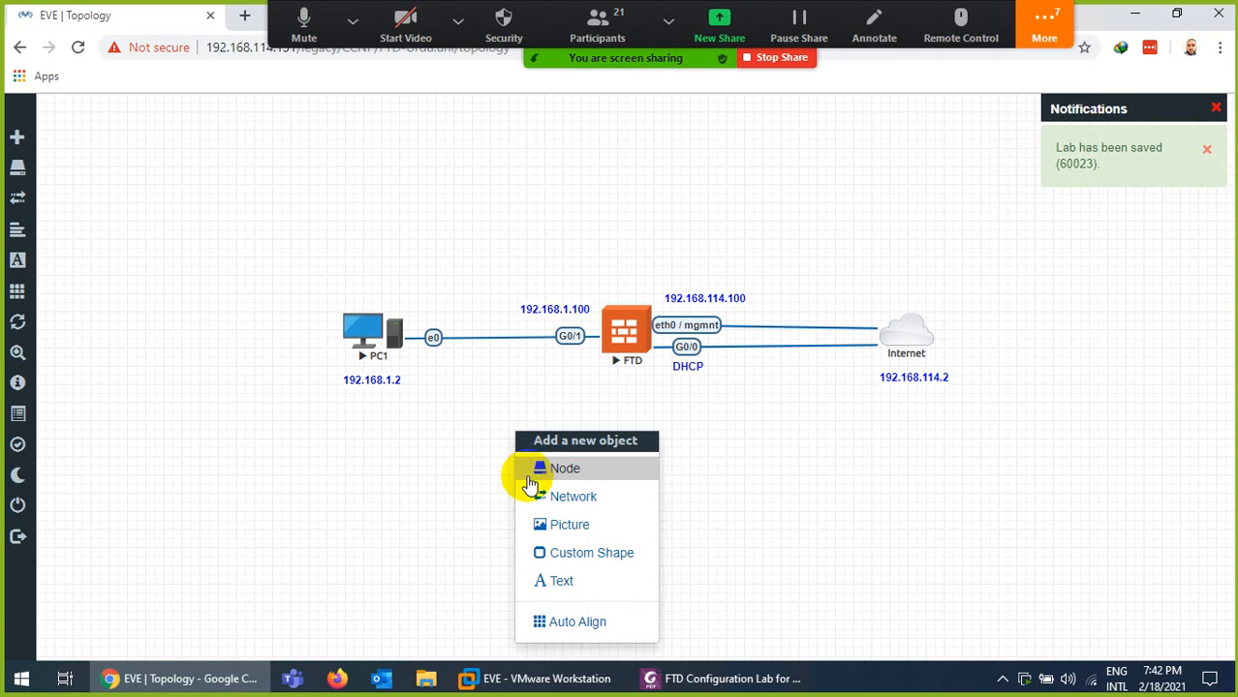
left_click(547, 580)
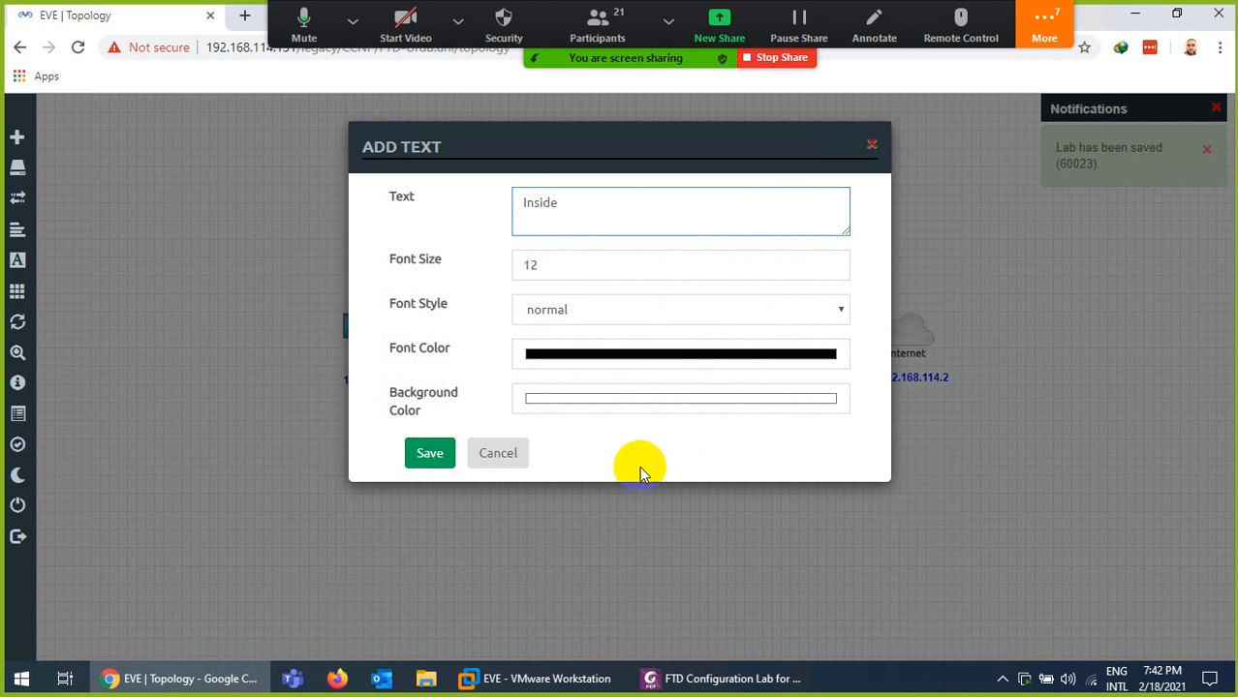
left_click(579, 311)
left_click(542, 346)
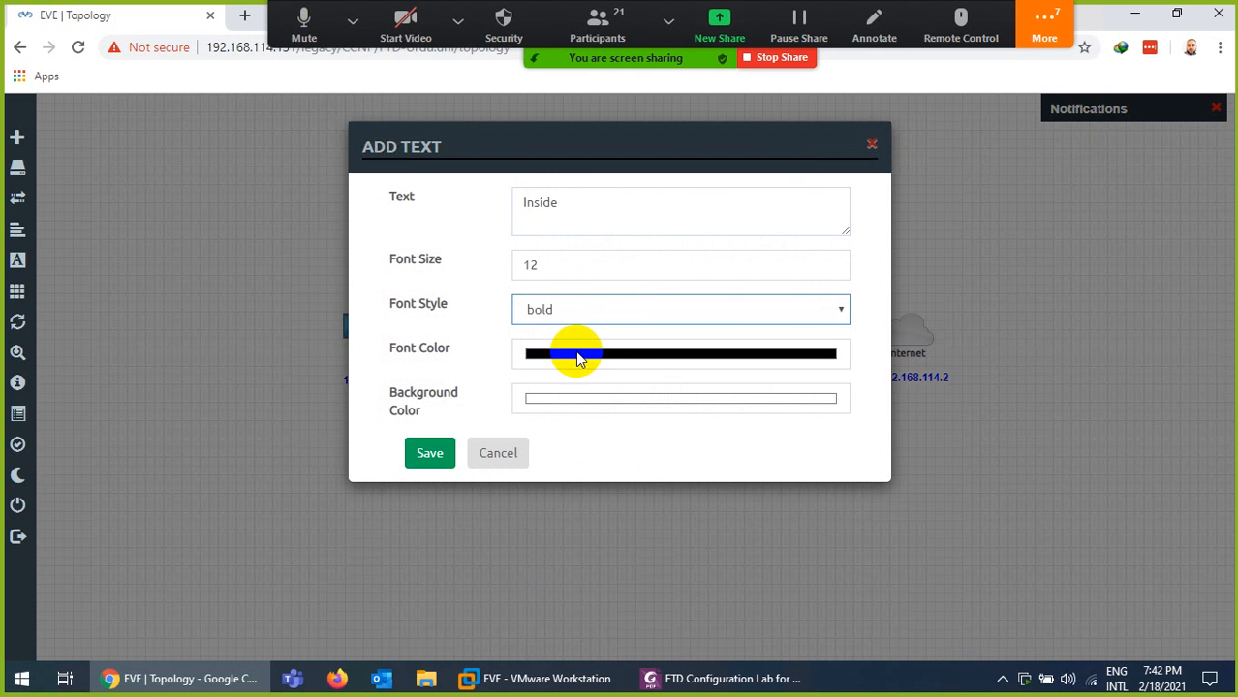
left_click(578, 356)
left_click(22, 74)
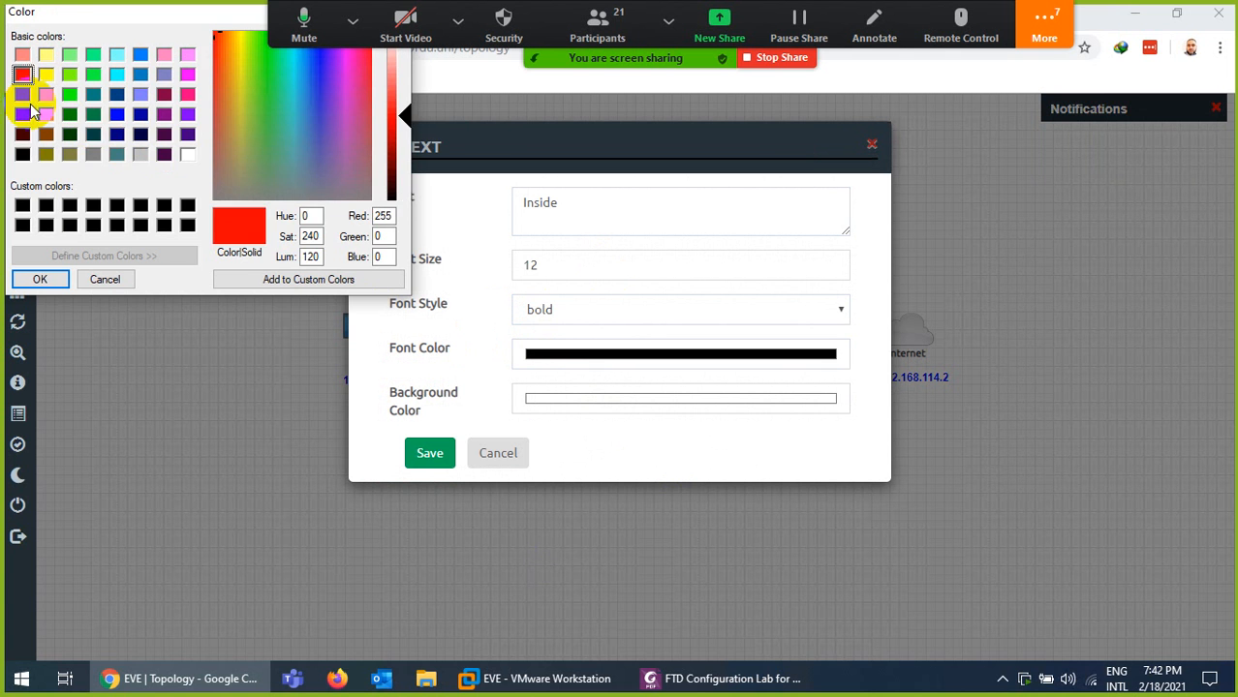
left_click(40, 279)
left_click(427, 452)
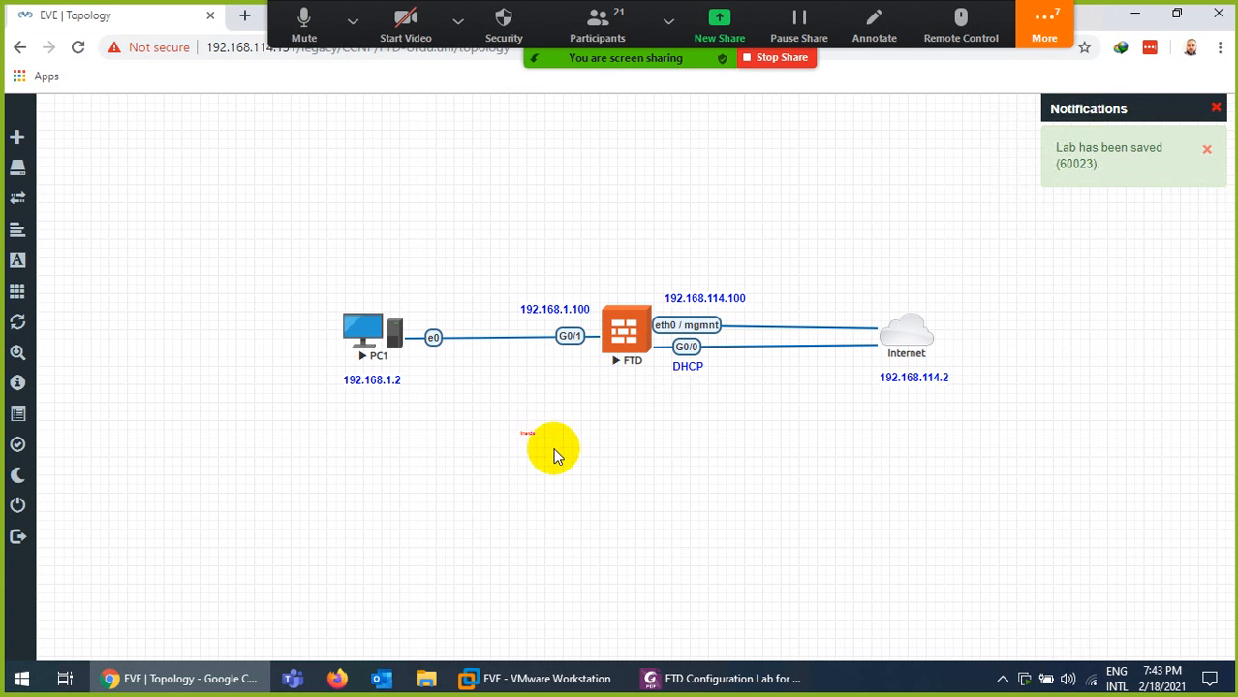
left_click_drag(558, 456, 483, 374)
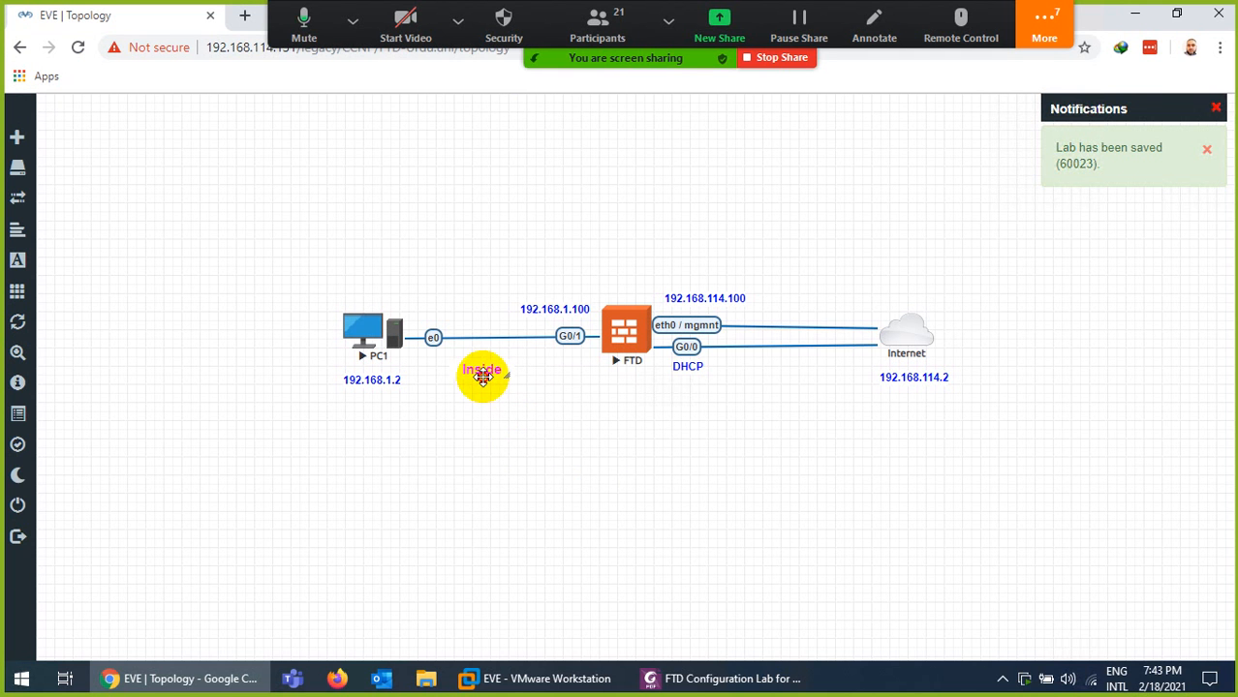
Duplicate the Inside label, place the copy below the link between FTD and the Internet cloud and change it to outside
right_click(487, 377)
left_click(533, 417)
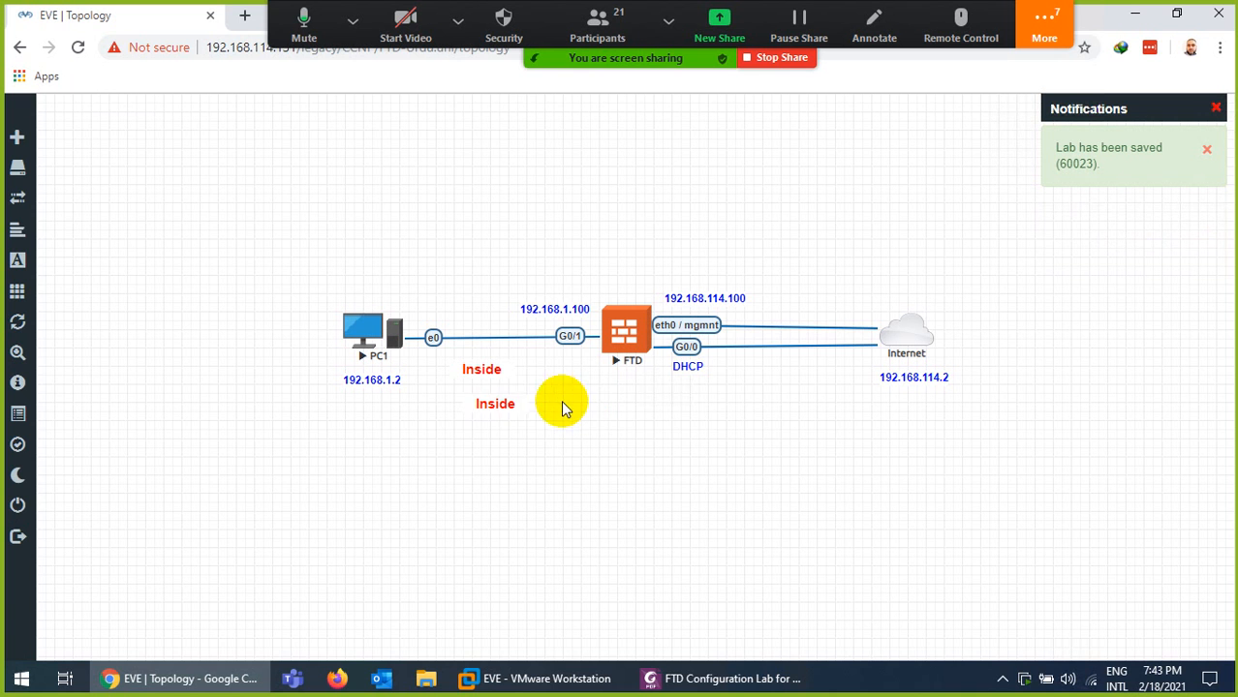
left_click_drag(495, 405, 771, 372)
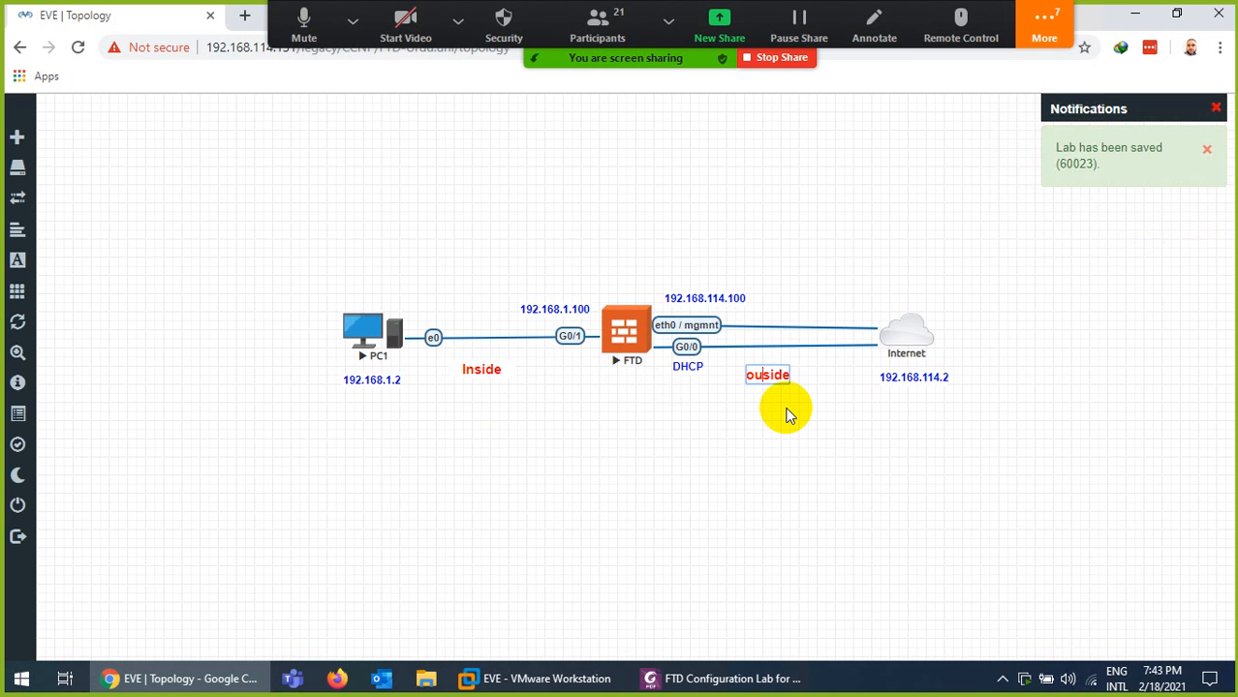
left_click(732, 422)
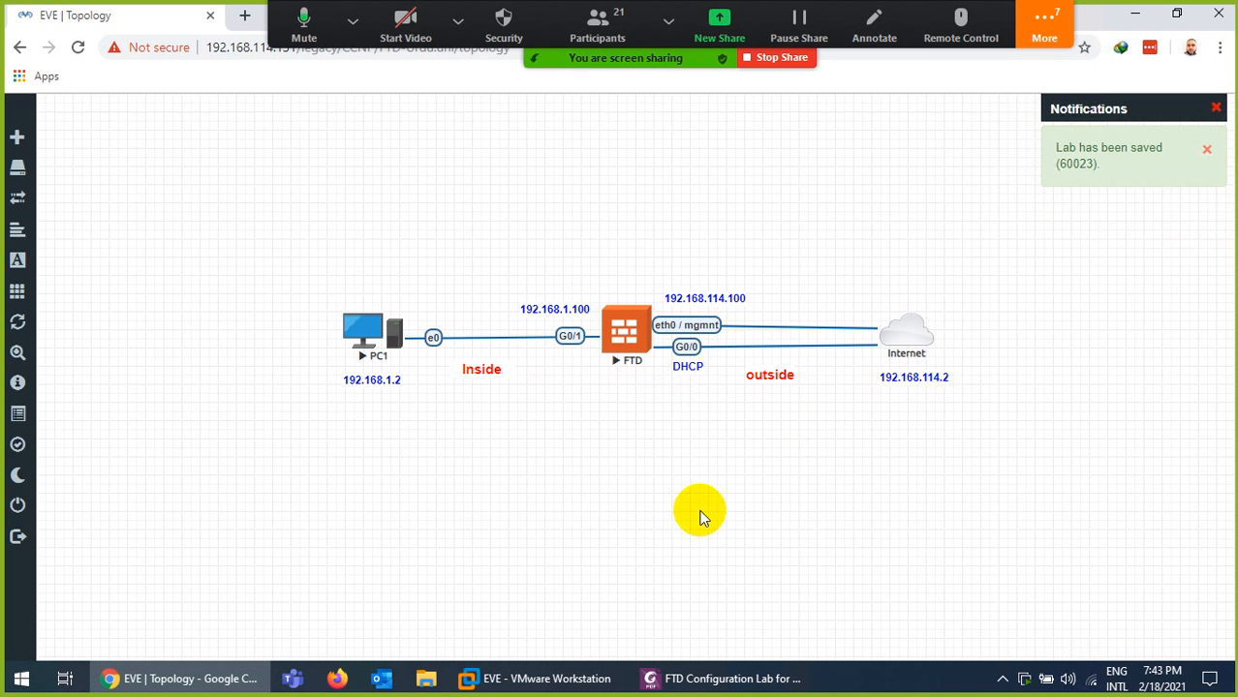
Switch to VMware Workstation and check the first network adapter's connection type in the EVE virtual machine's settings
left_click(548, 678)
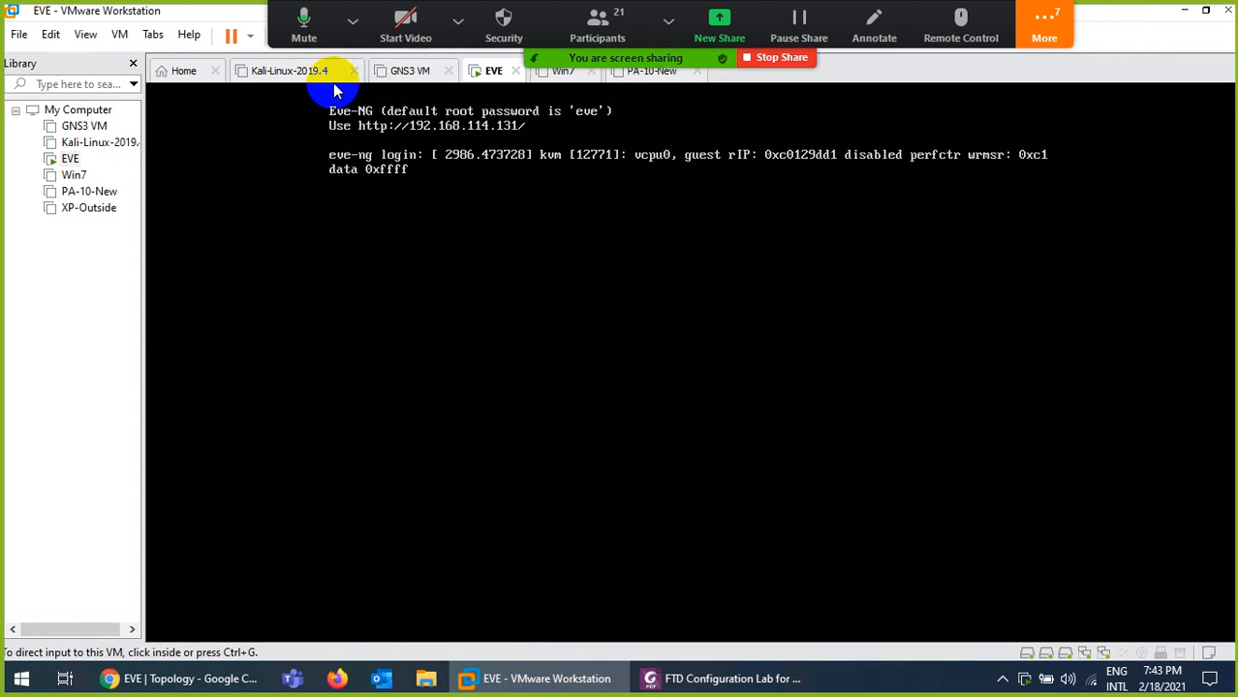
right_click(490, 82)
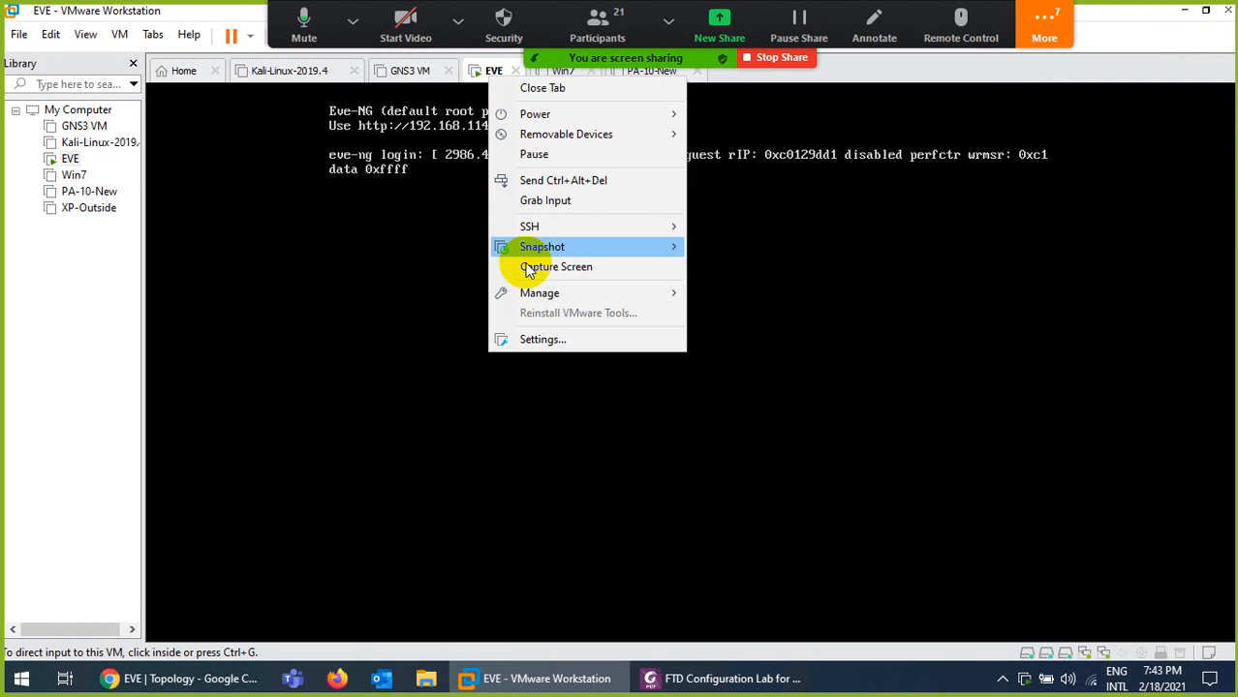
left_click(529, 340)
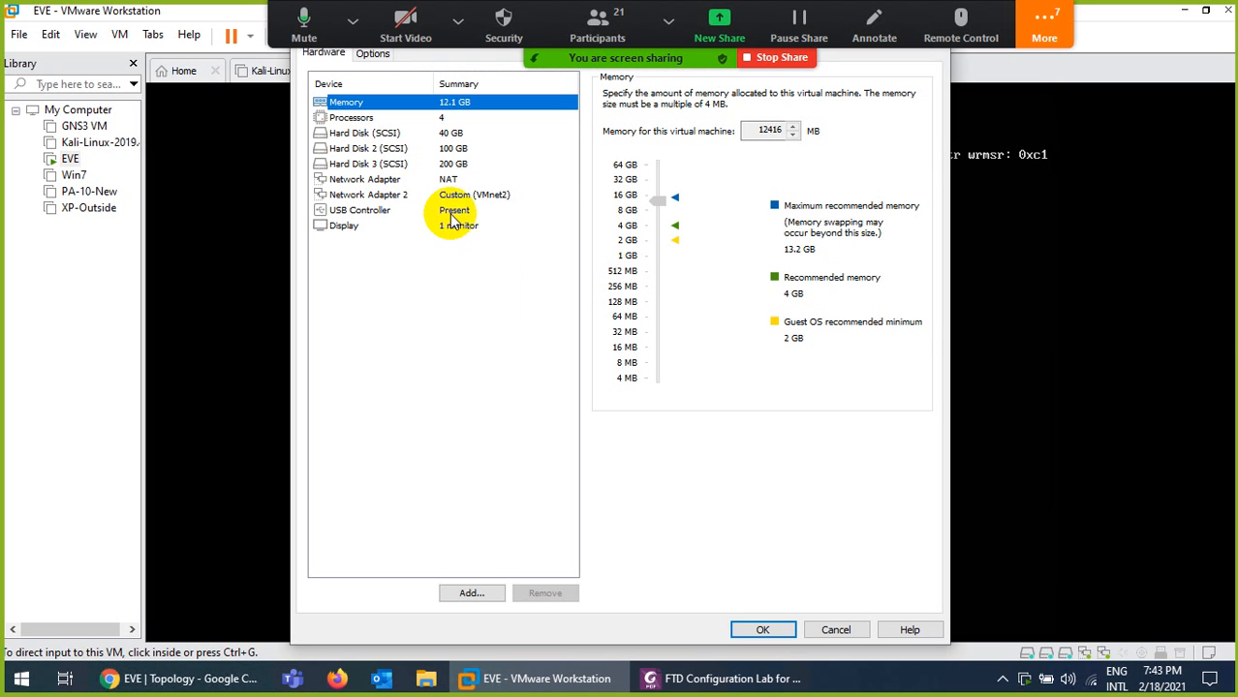
left_click(444, 180)
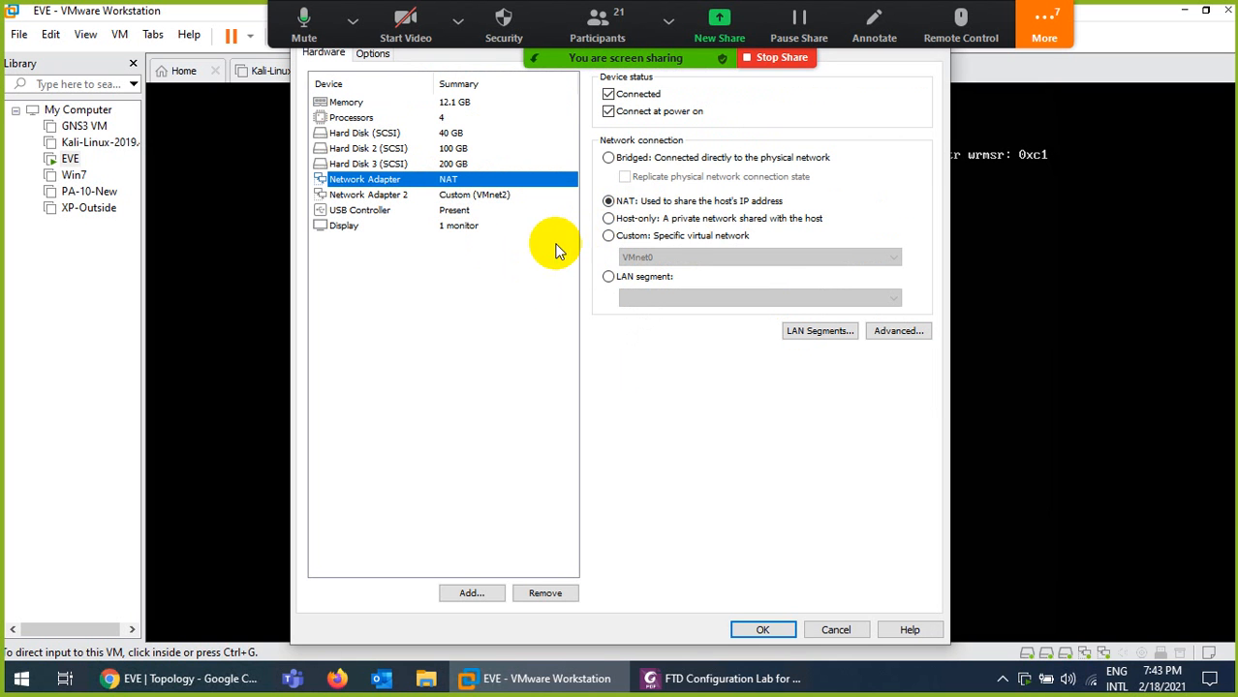
left_click(832, 631)
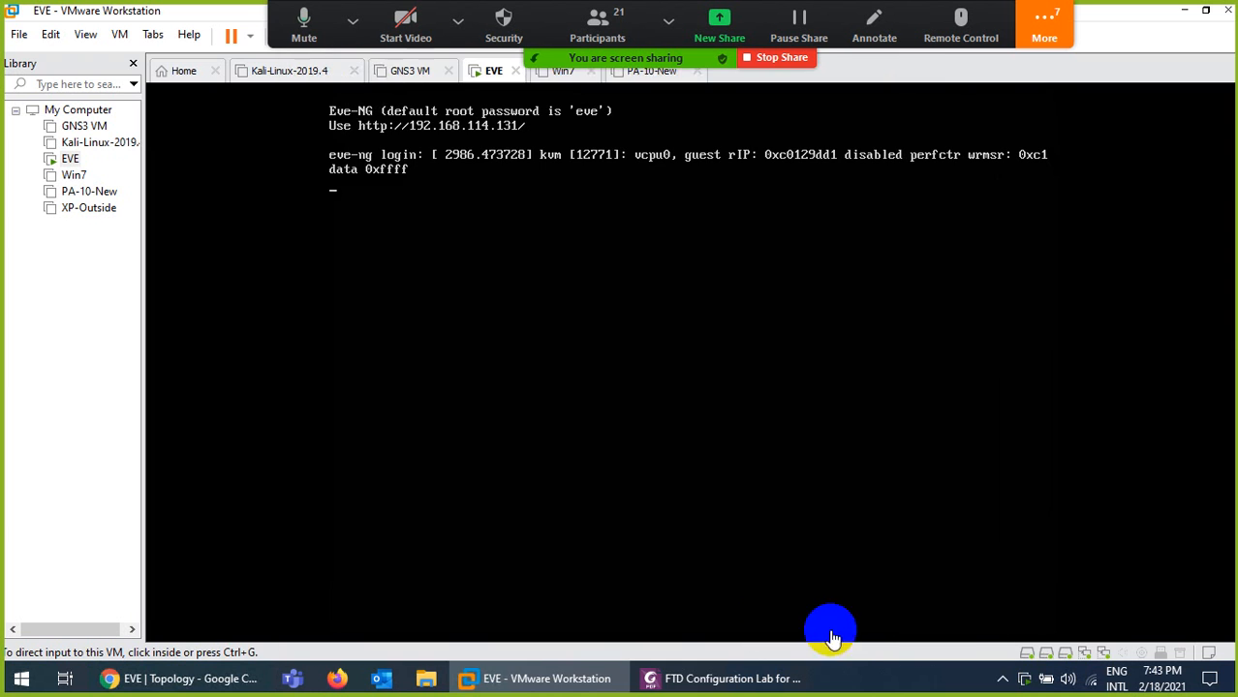
Switch back to the EVE-NG topology and review the types available for a new network without adding one
left_click(254, 678)
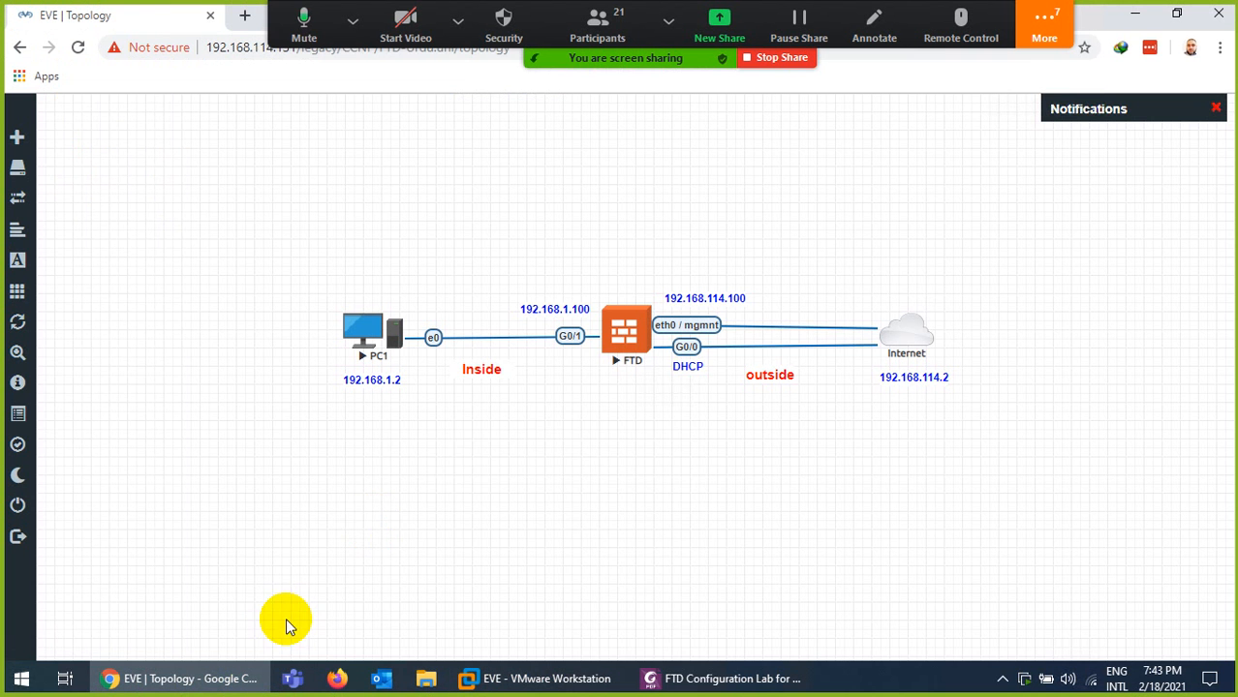
right_click(557, 429)
left_click(593, 489)
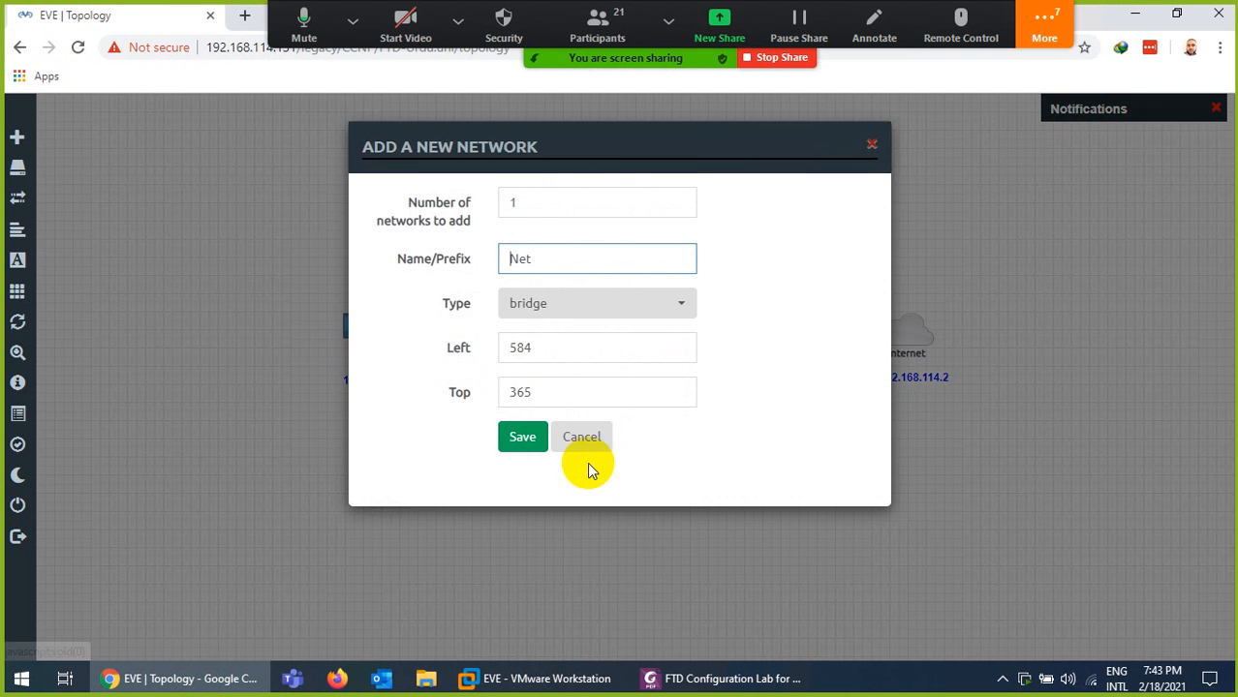
left_click(547, 308)
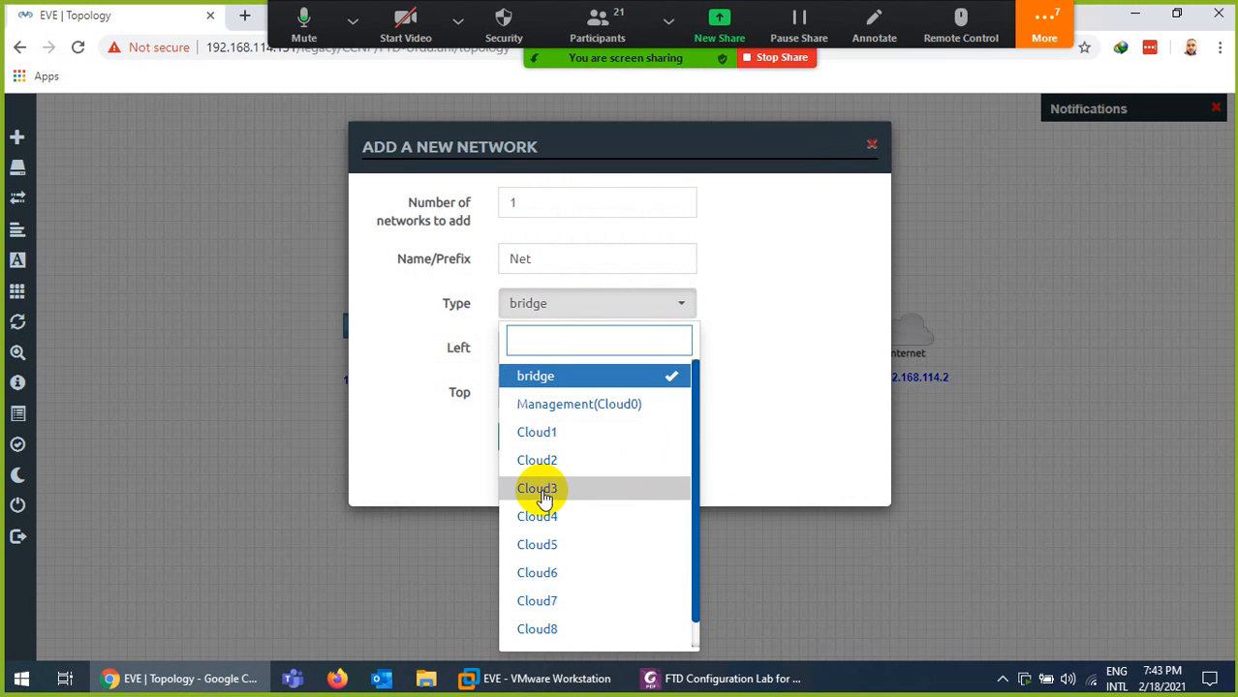
left_click(513, 676)
left_click(338, 196)
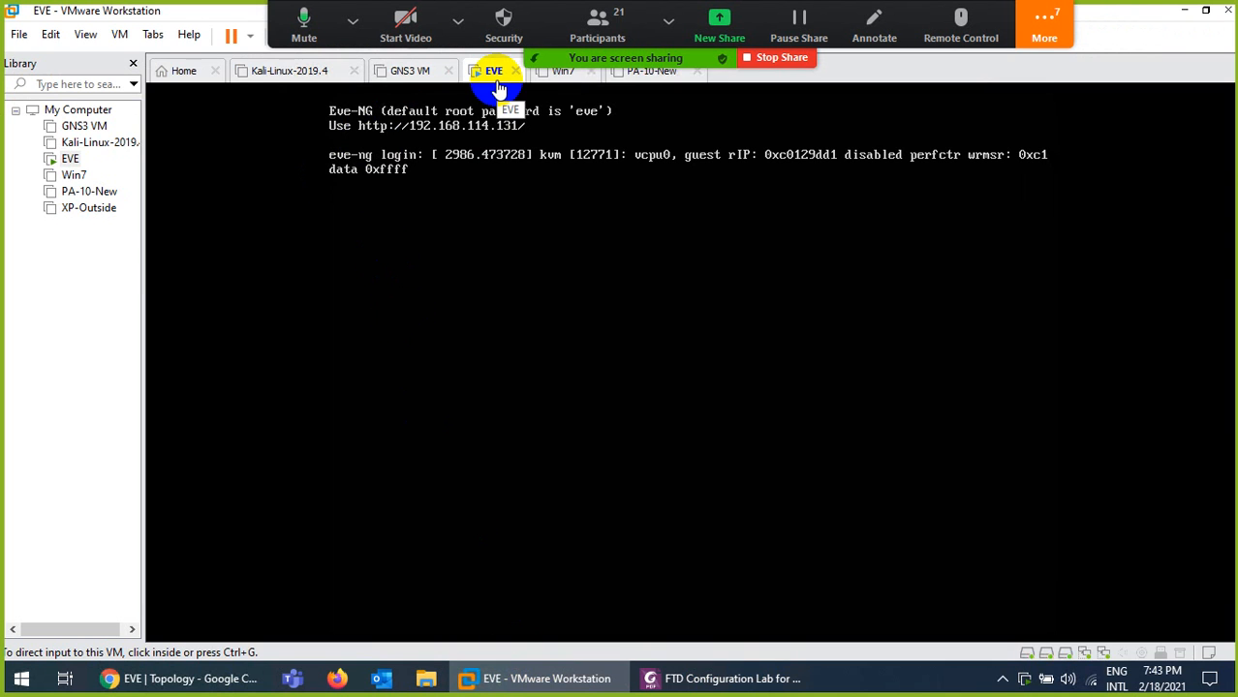
left_click(242, 676)
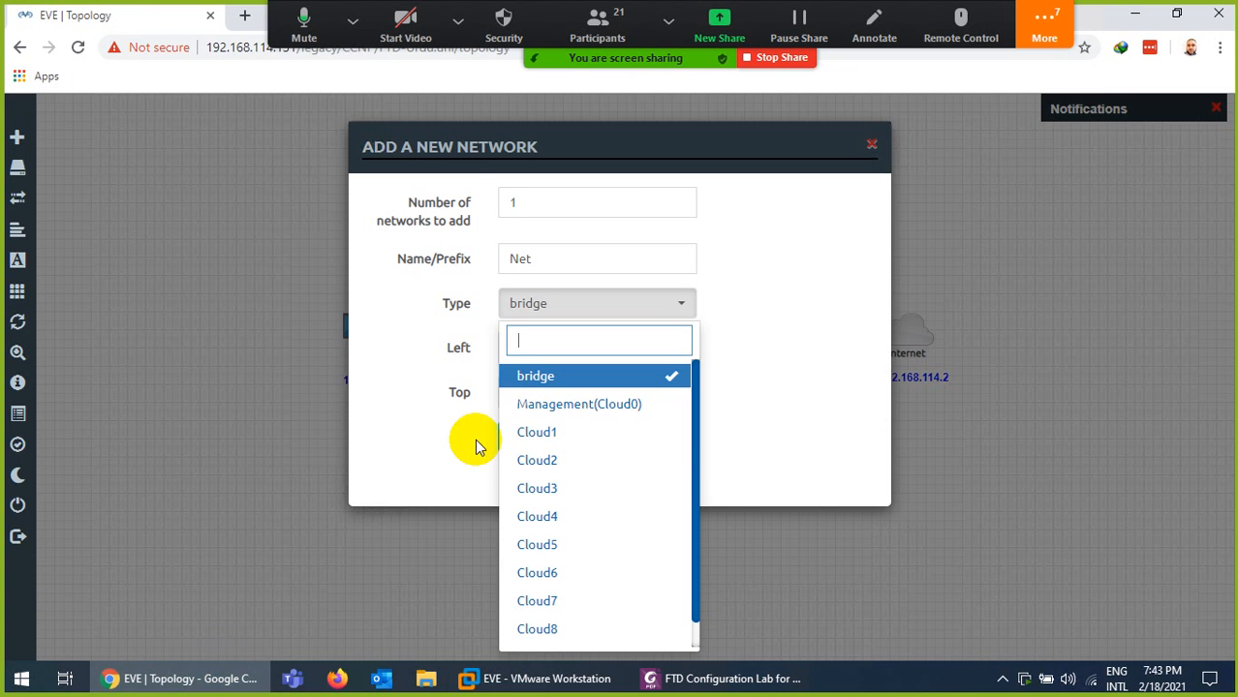
left_click(285, 397)
Switch to VMware Workstation and inspect the VMnet8 NAT network's subnet in the Virtual Network Editor
left_click(531, 677)
left_click(427, 582)
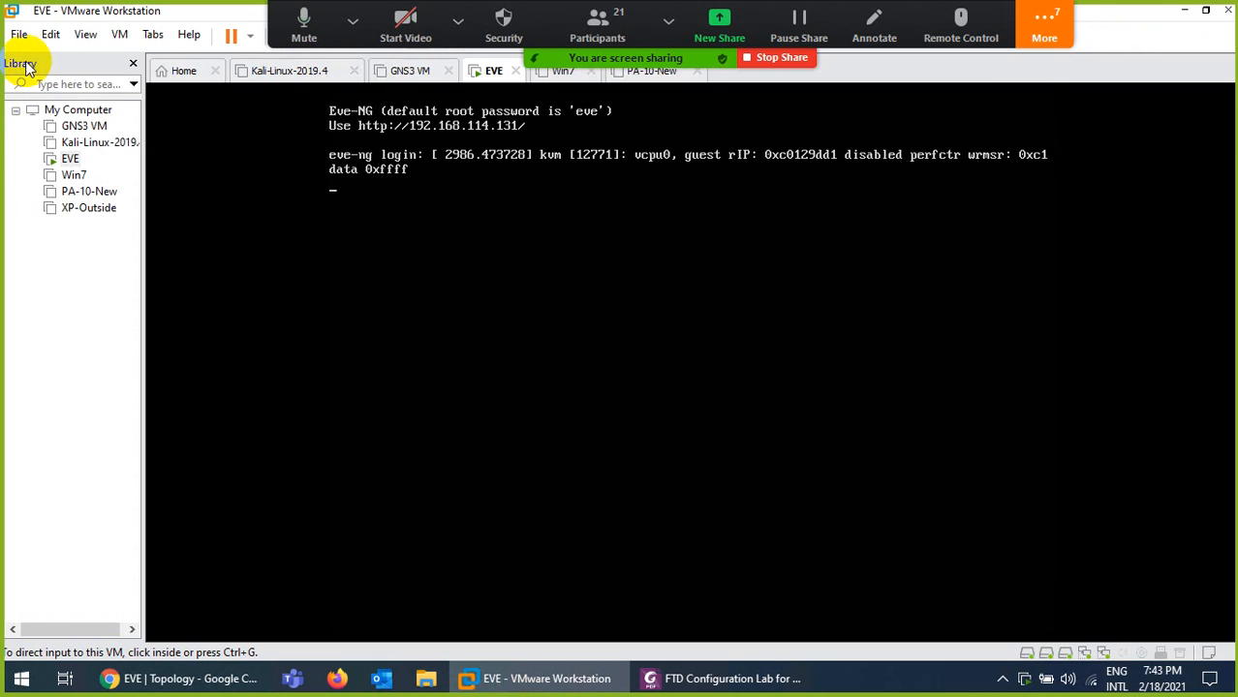
left_click(50, 34)
left_click(83, 124)
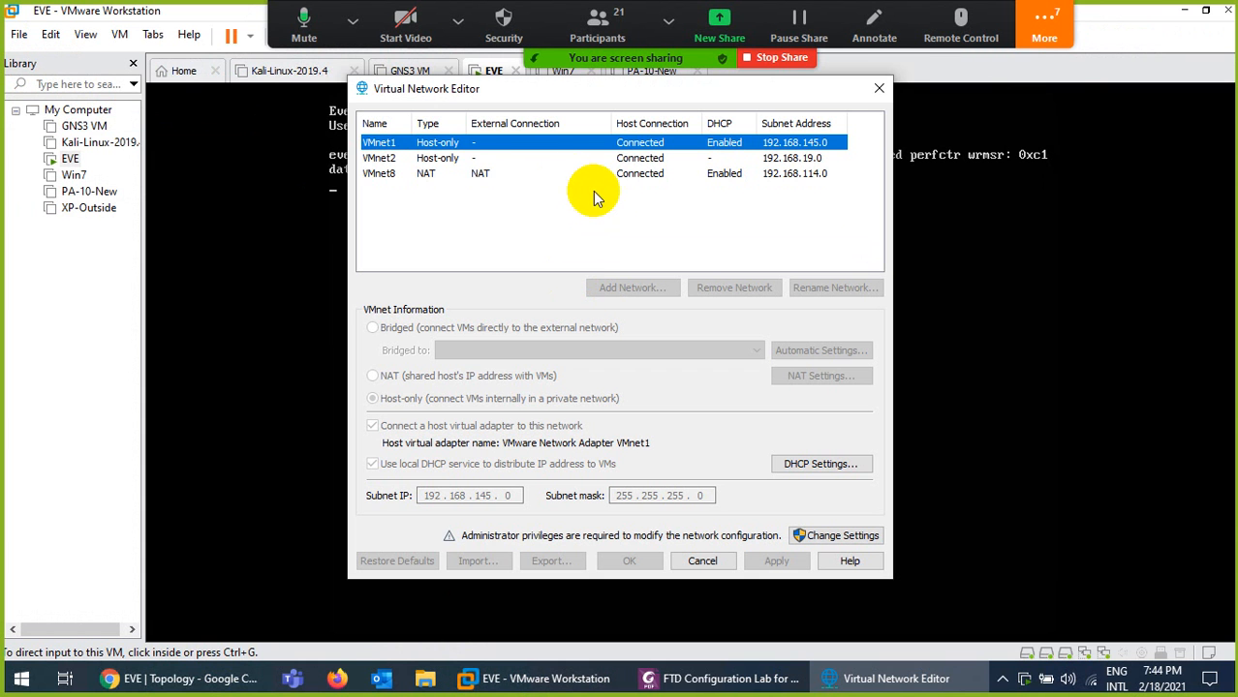
left_click(470, 175)
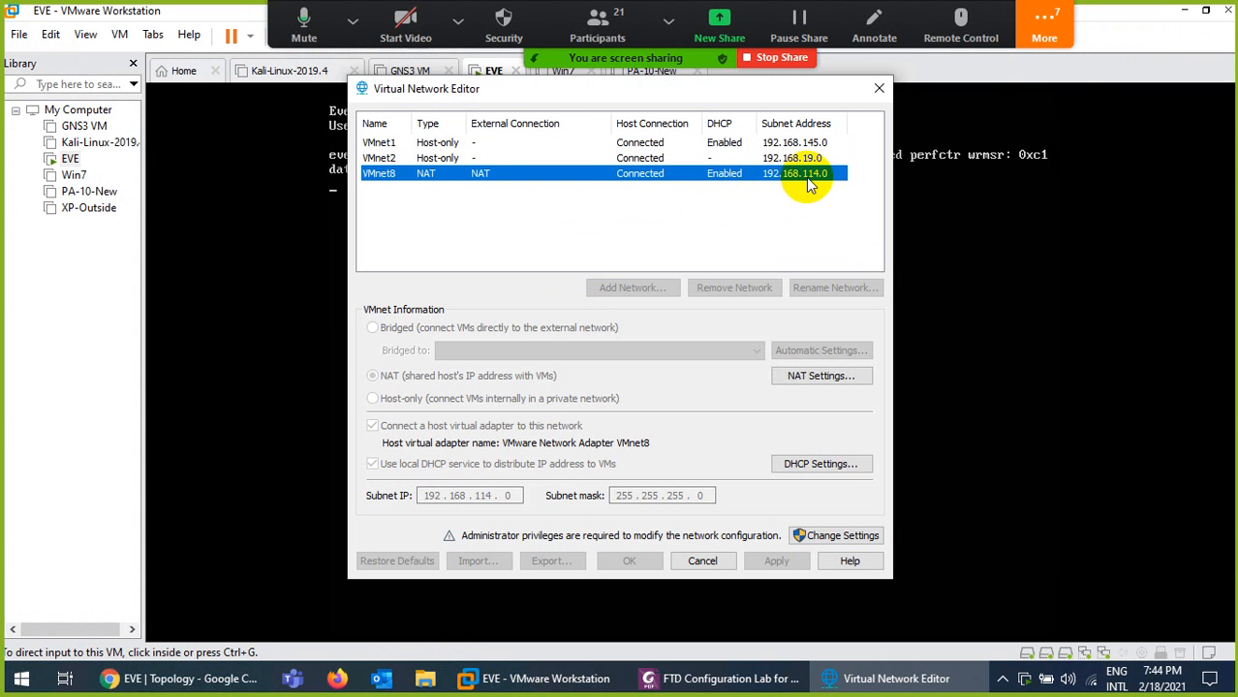
left_click(703, 561)
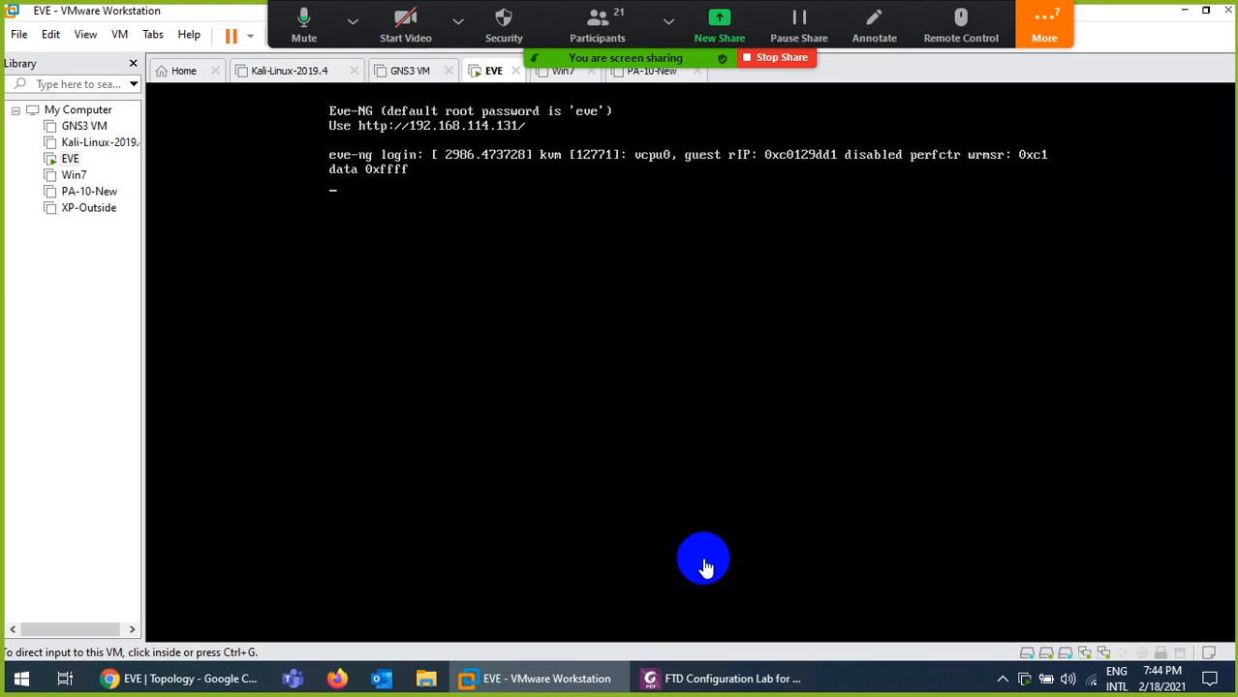
Review the EVE virtual machine's hardware and network adapter list, leaving its settings unchanged
right_click(486, 75)
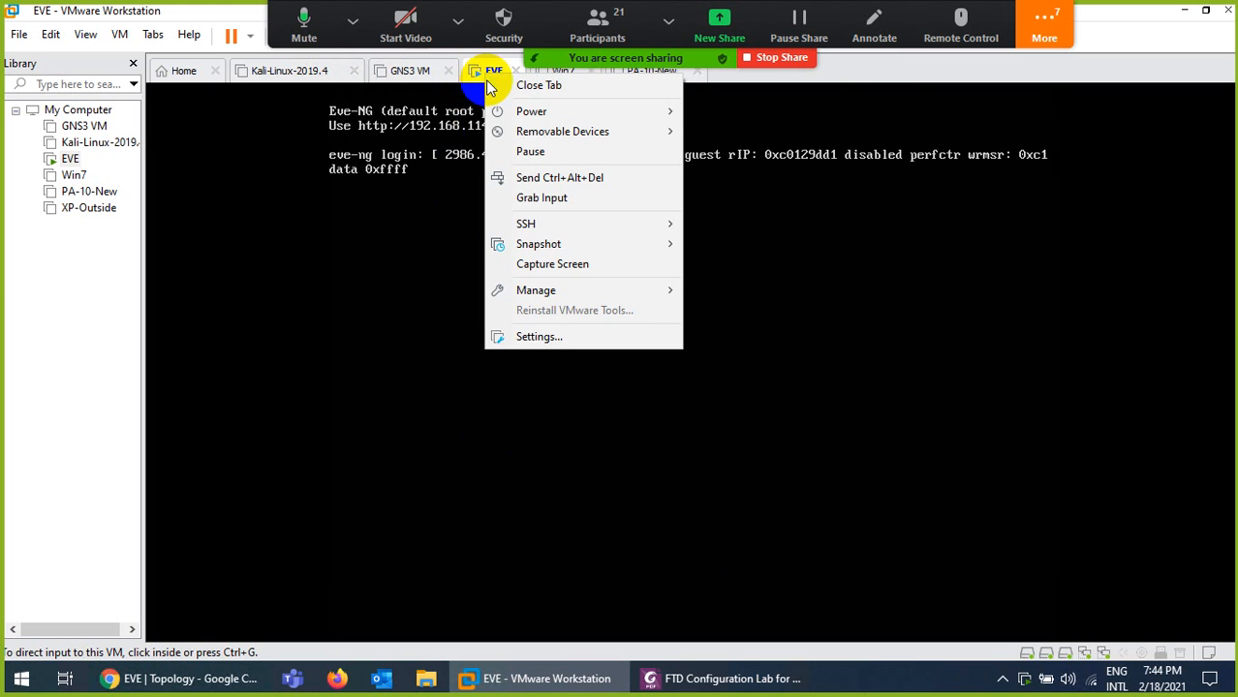
left_click(521, 346)
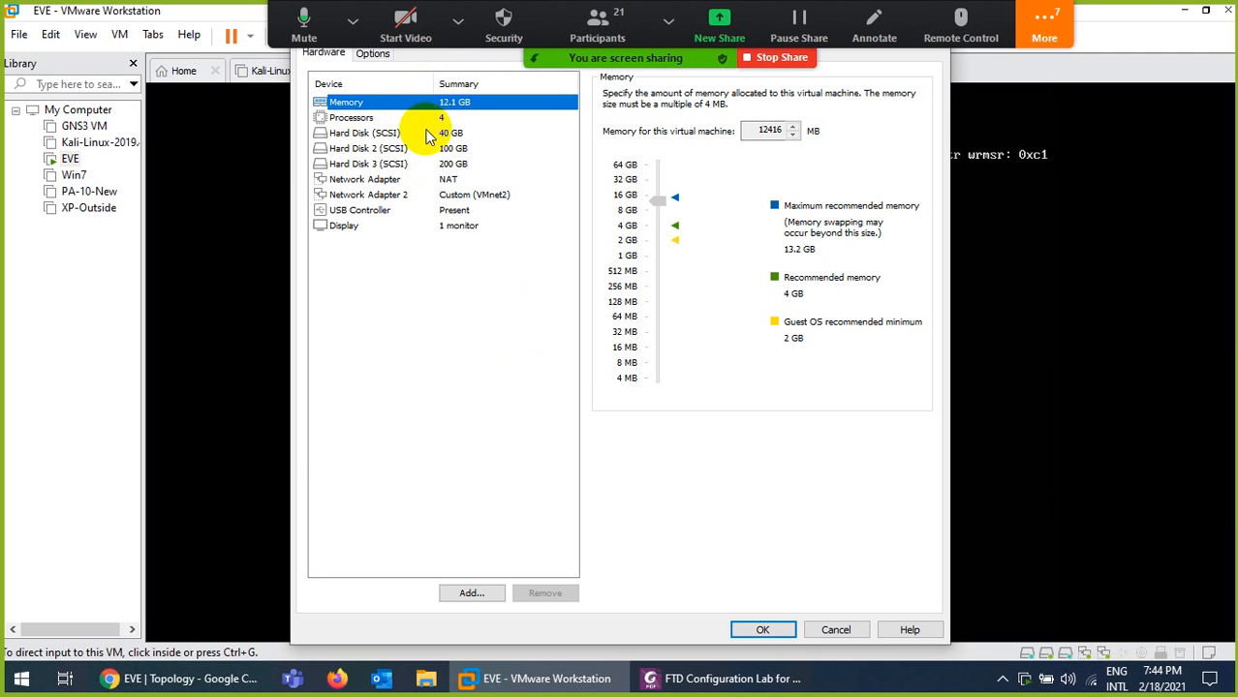
left_click(835, 631)
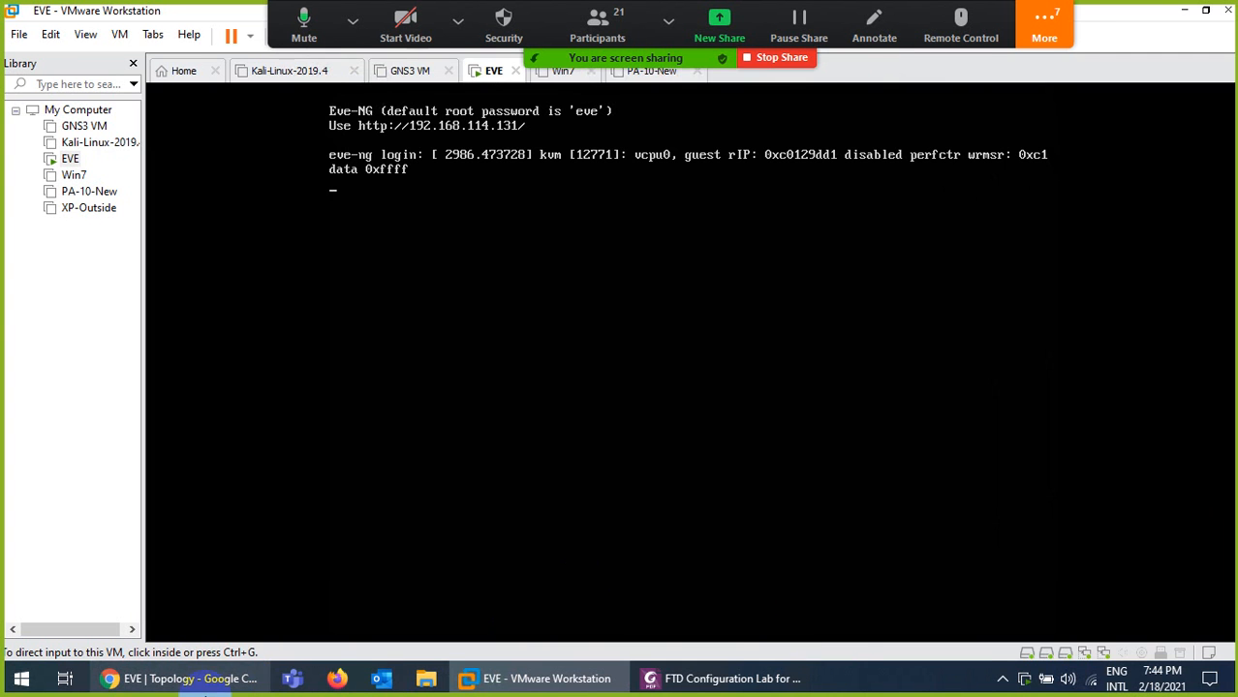
Check the labelled EVE-NG topology, and switch to the FTD Configuration Lab PDF to view its lab topology
left_click(204, 690)
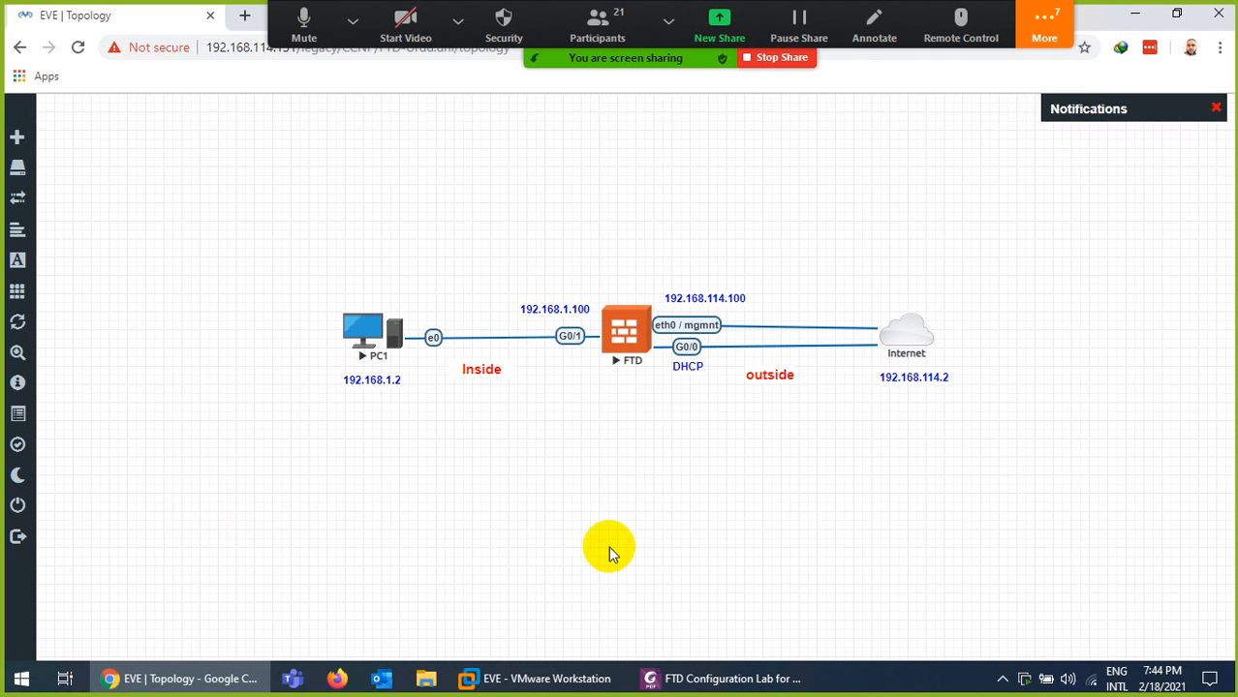
left_click(719, 682)
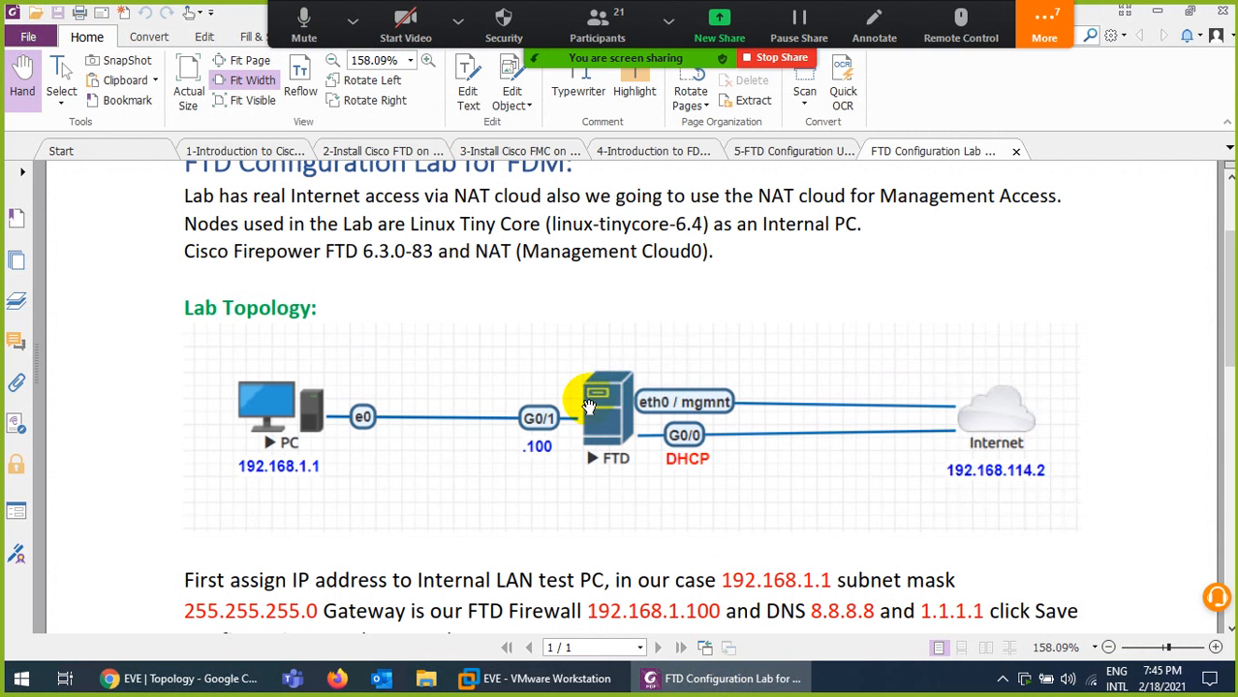
Highlight "6.3.0-83", "NAT (Management Cloud0)" and "linux-tinycore-6.4)" in the lab guide's introduction
scroll(560, 434, "up", 2)
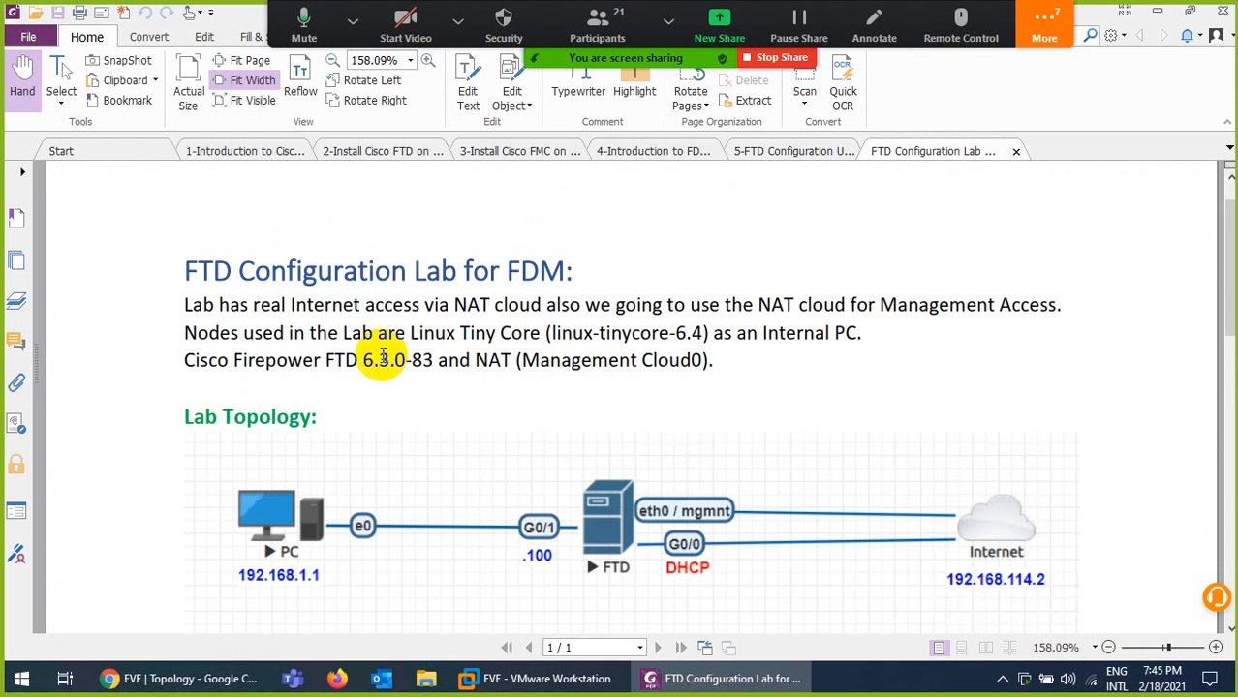
left_click_drag(363, 359, 432, 362)
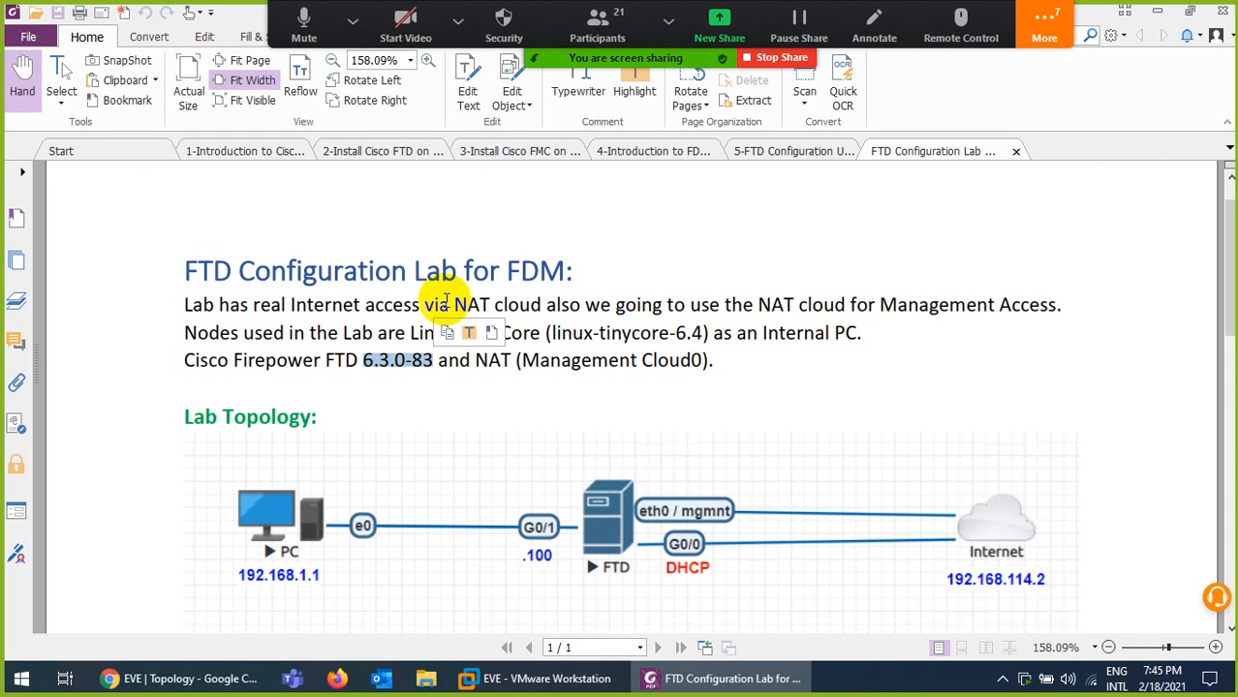
left_click(632, 92)
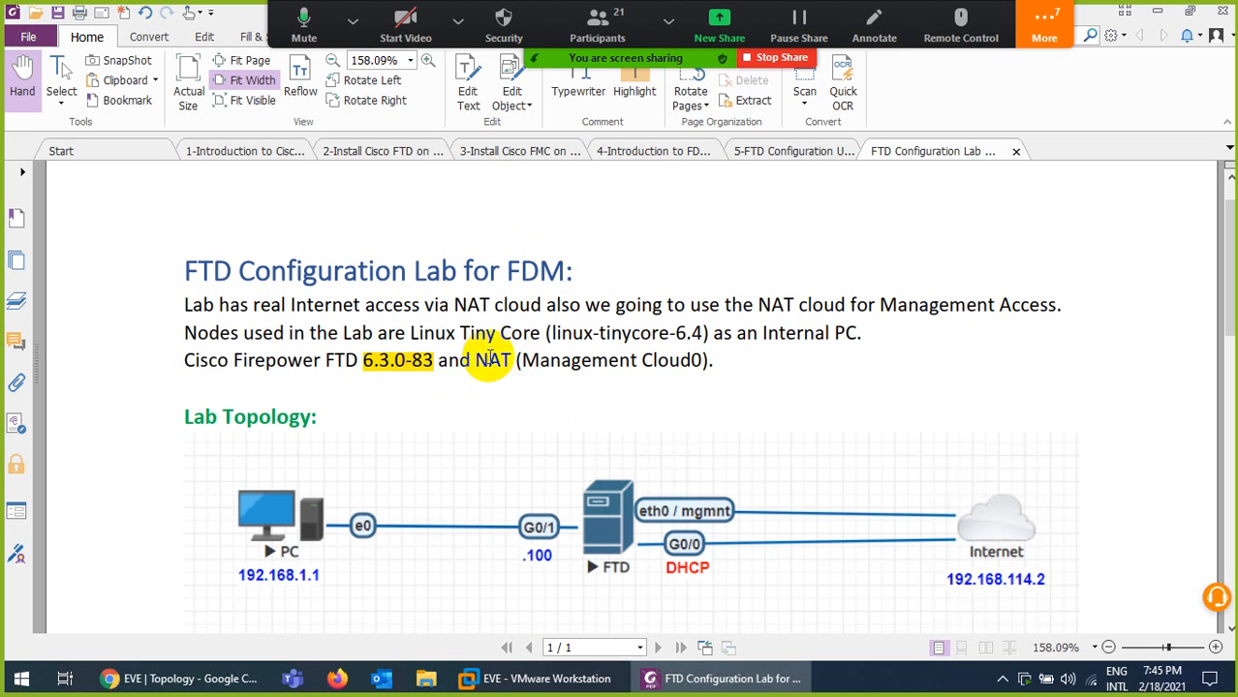
left_click_drag(475, 360, 713, 361)
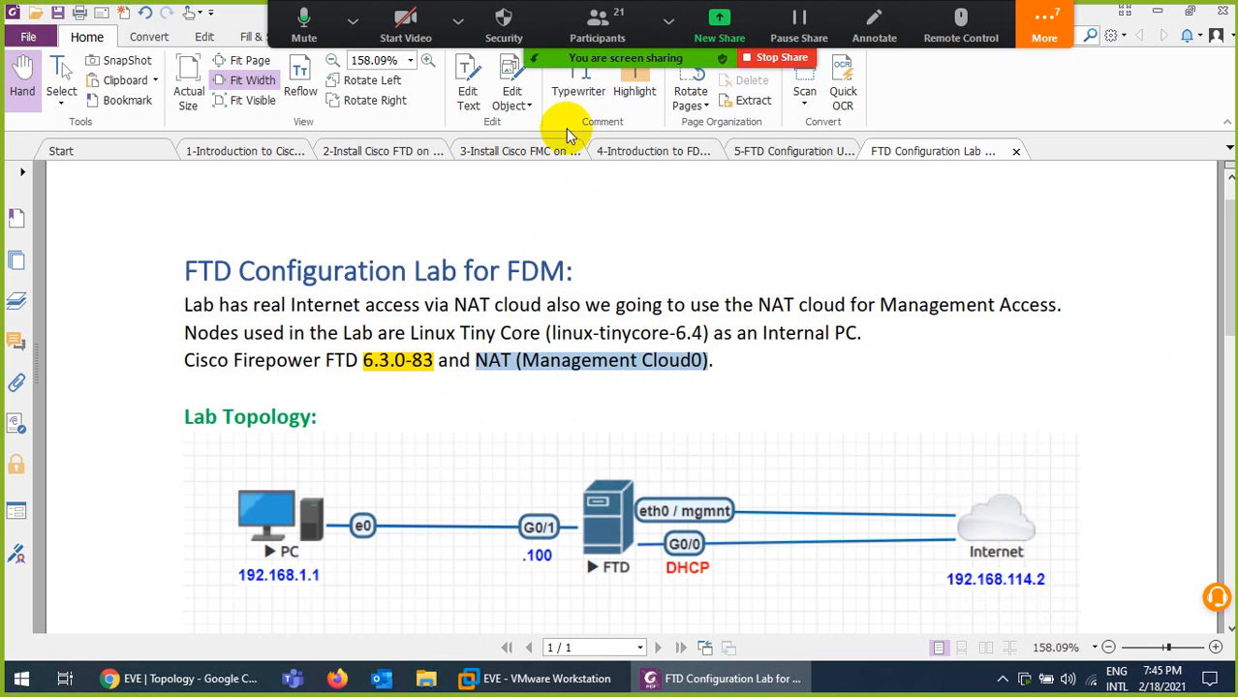
left_click(626, 94)
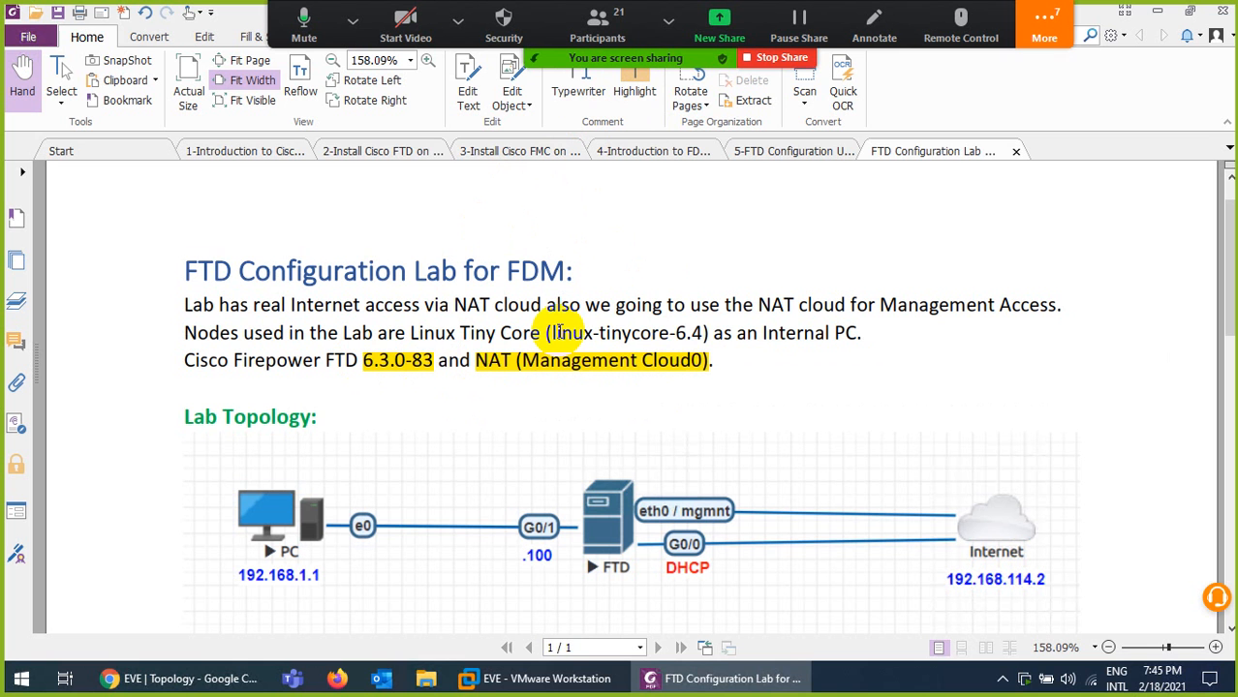
left_click_drag(558, 331, 707, 333)
left_click(635, 91)
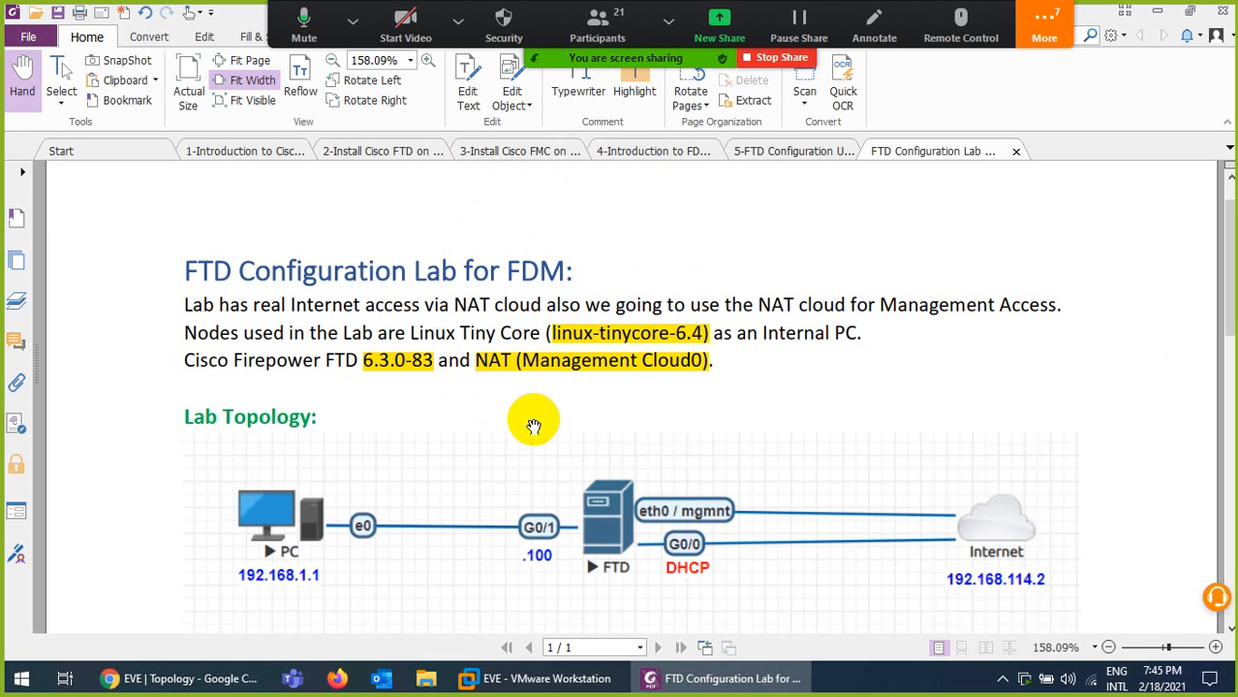
Review the lab guide's topology and the internal PC's IP address, mask, gateway and name server settings
scroll(533, 426, "down", 2)
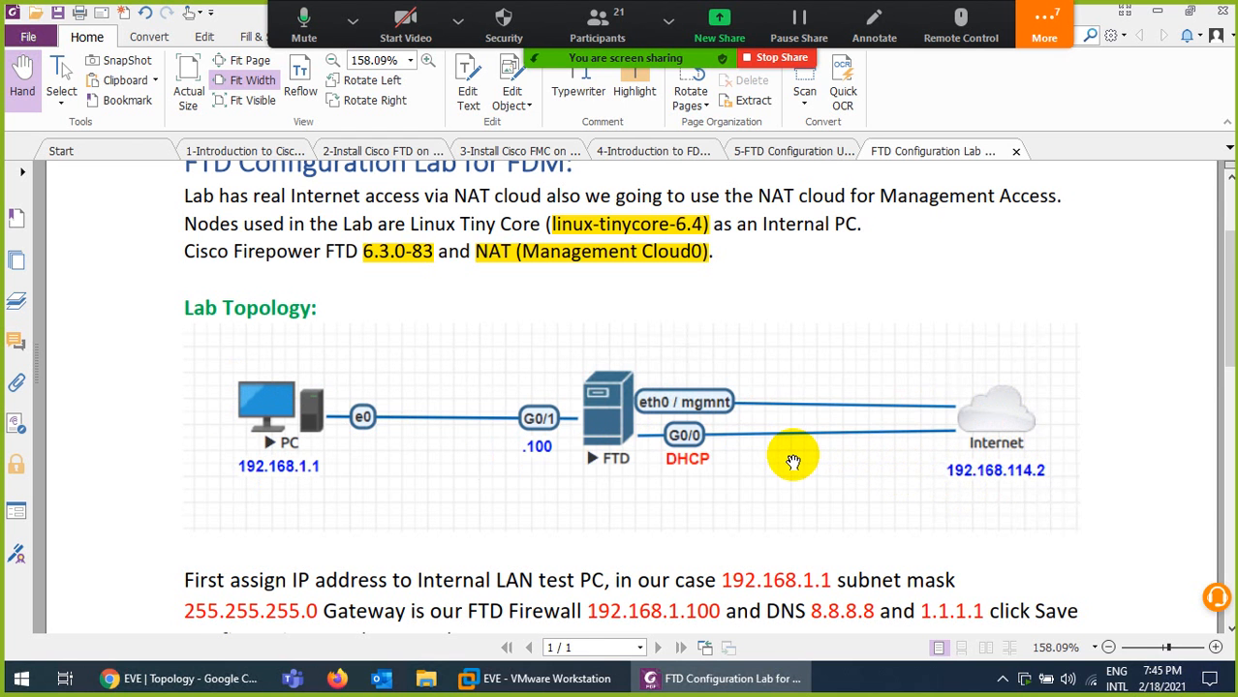
scroll(792, 462, "down", 3)
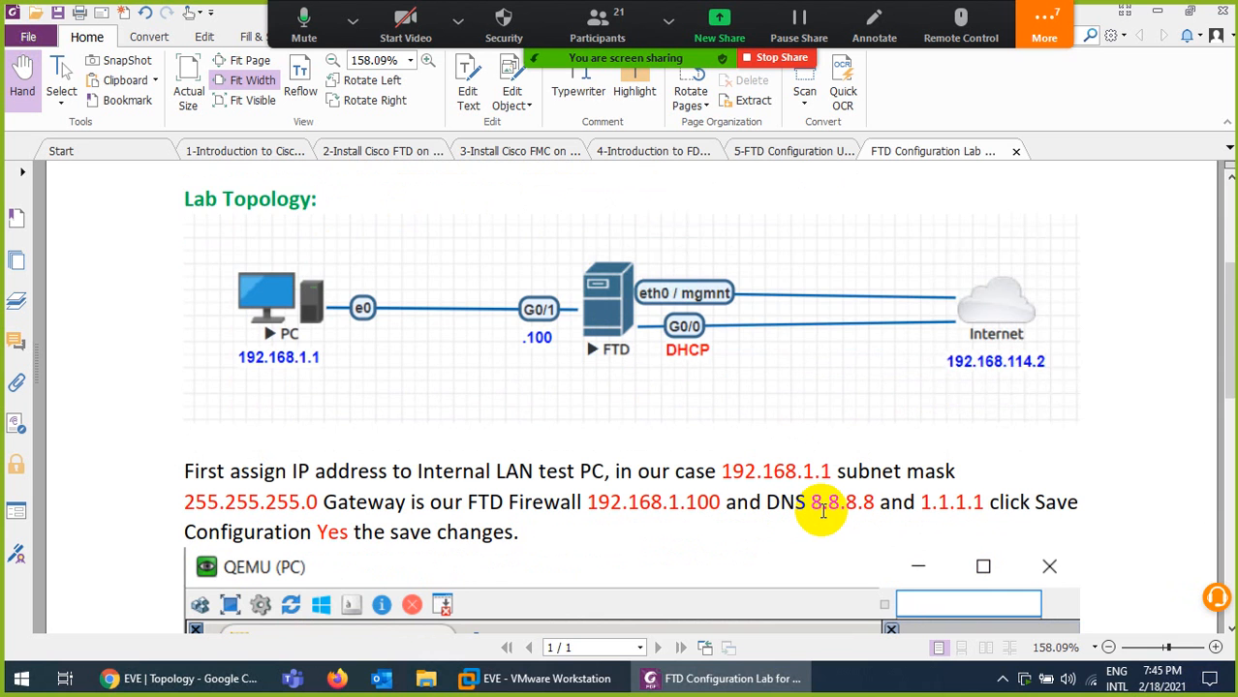
scroll(820, 514, "down", 4)
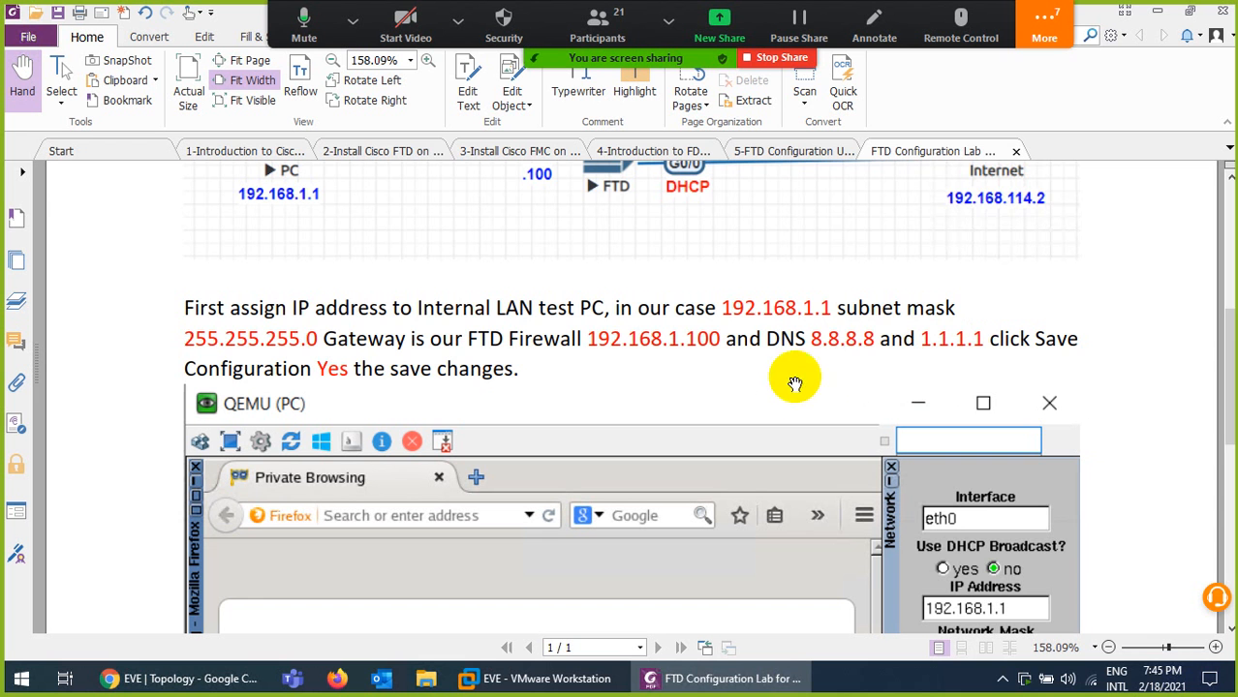
scroll(678, 382, "down", 3)
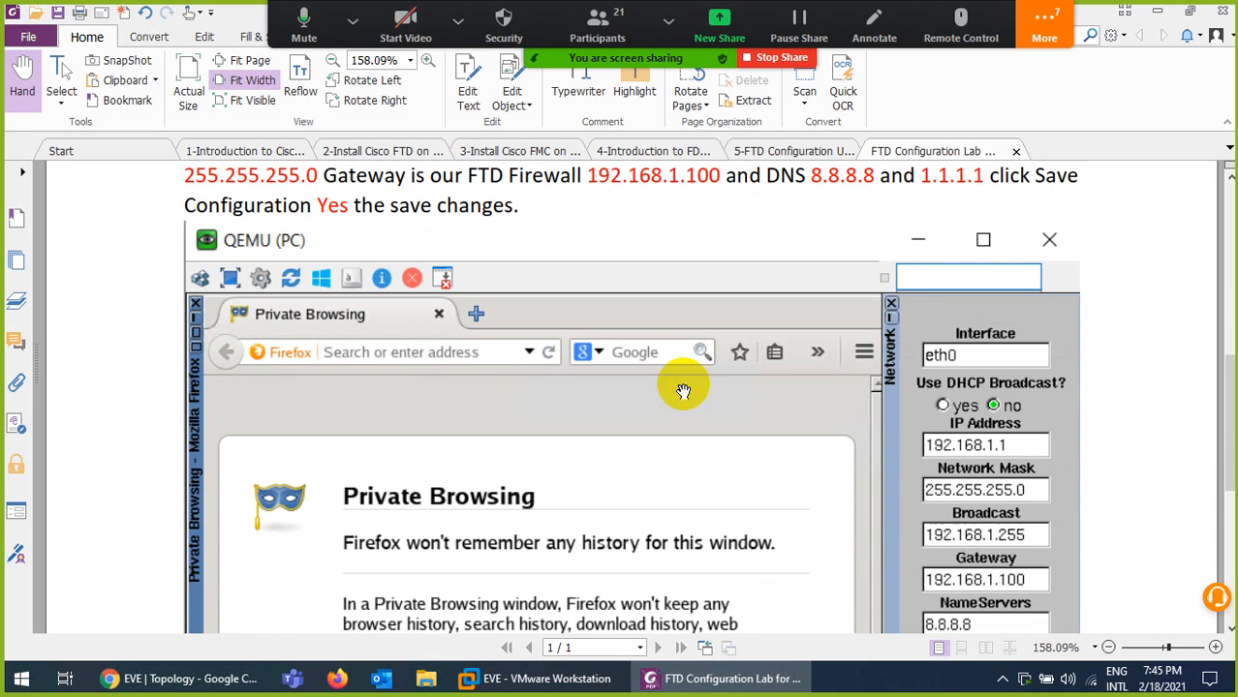
scroll(937, 466, "down", 3)
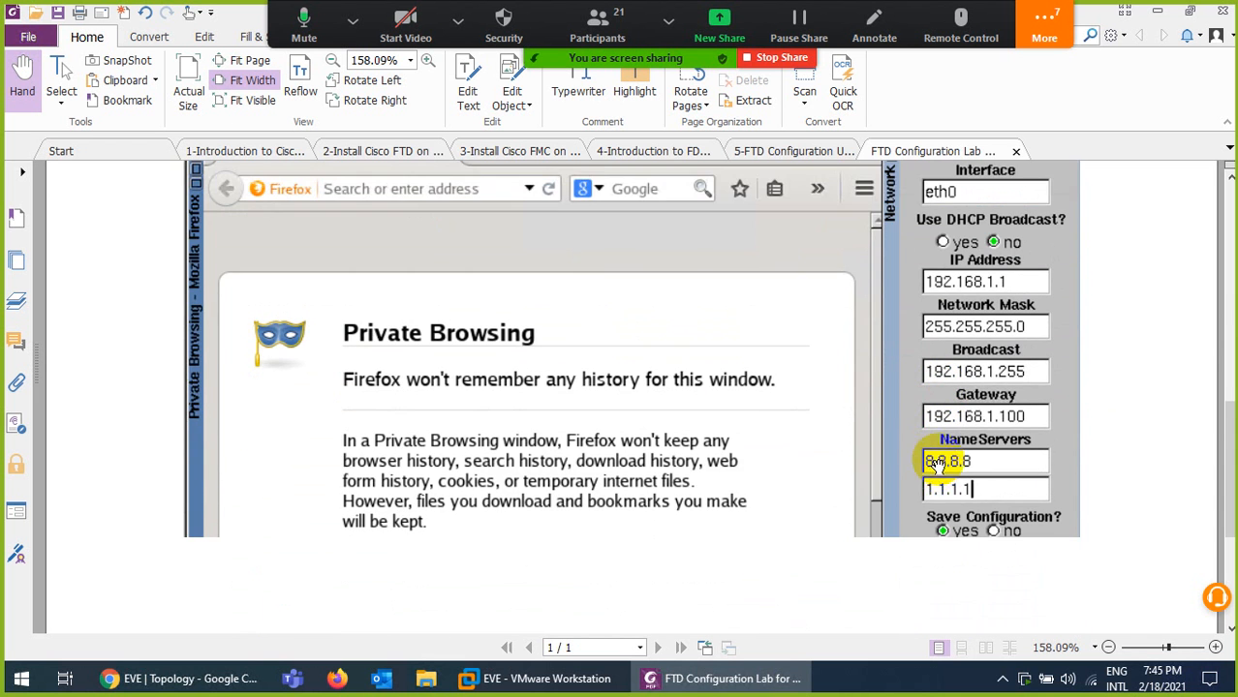
scroll(824, 469, "up", 3)
scroll(809, 466, "up", 10)
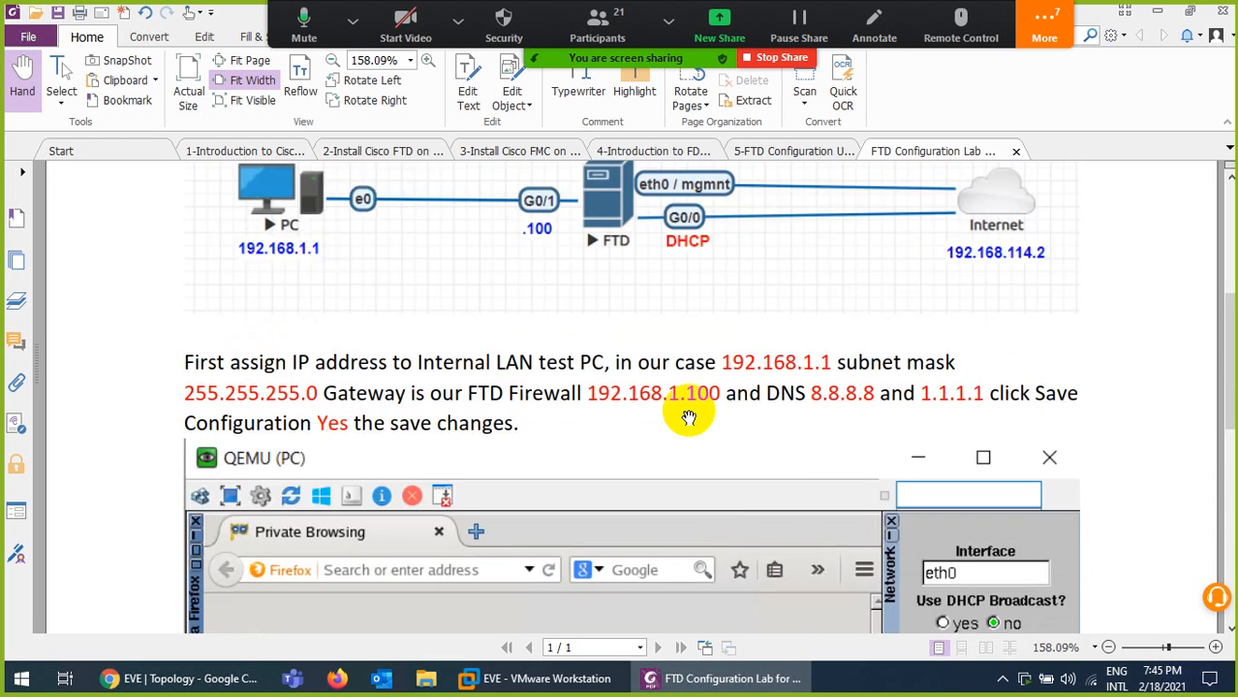